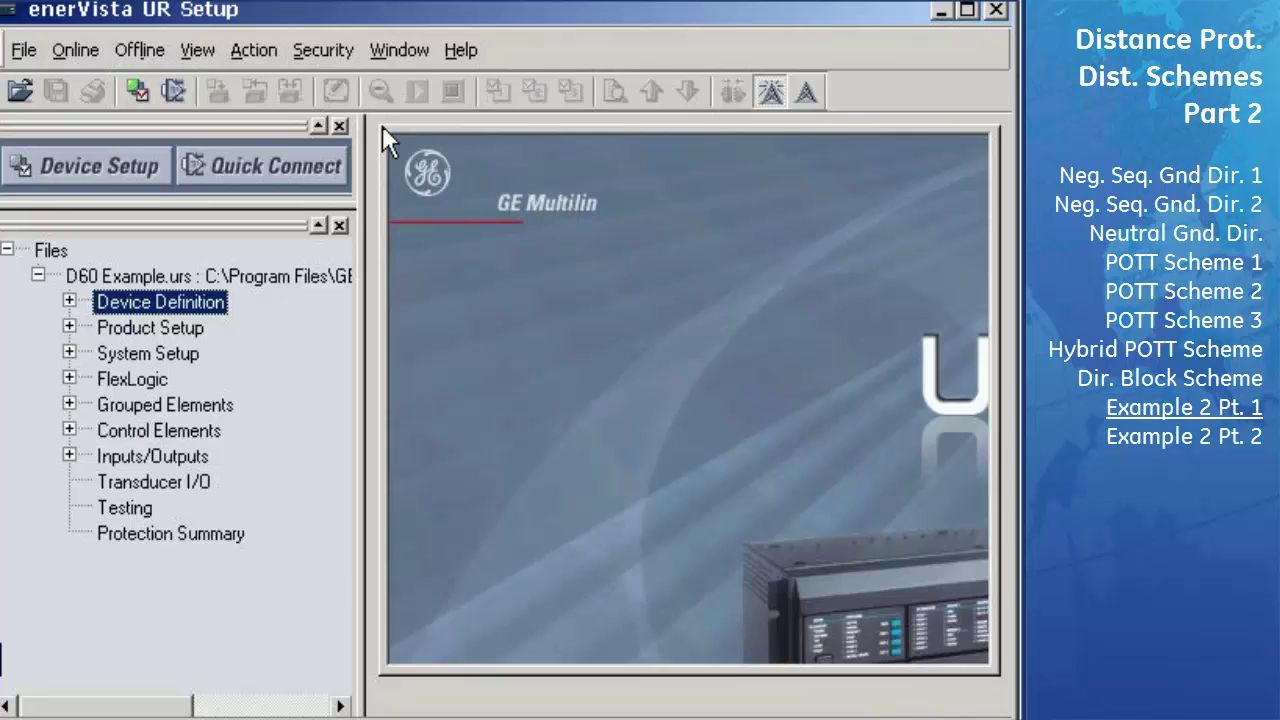
Step: Open the Contact Inputs settings under Inputs/Outputs and set the ID of contact input H7A to PERMIS RCVD
left_click(71, 455)
double_click(207, 378)
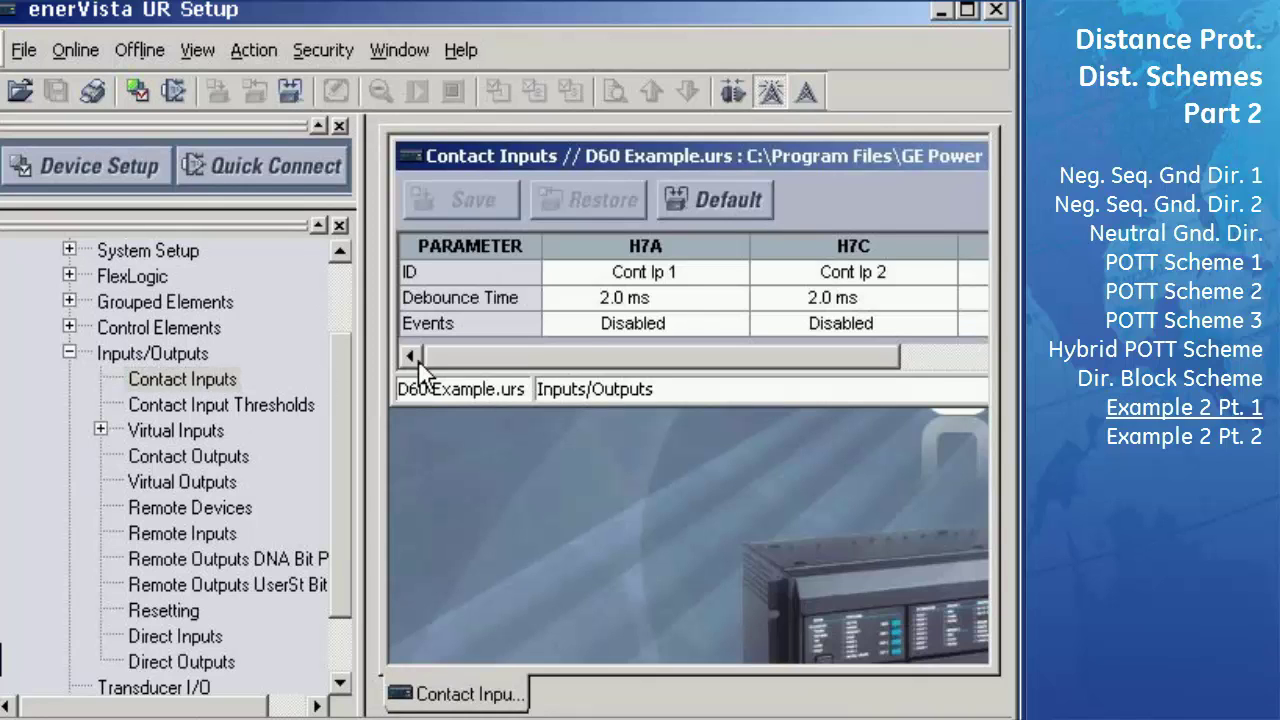
double_click(804, 155)
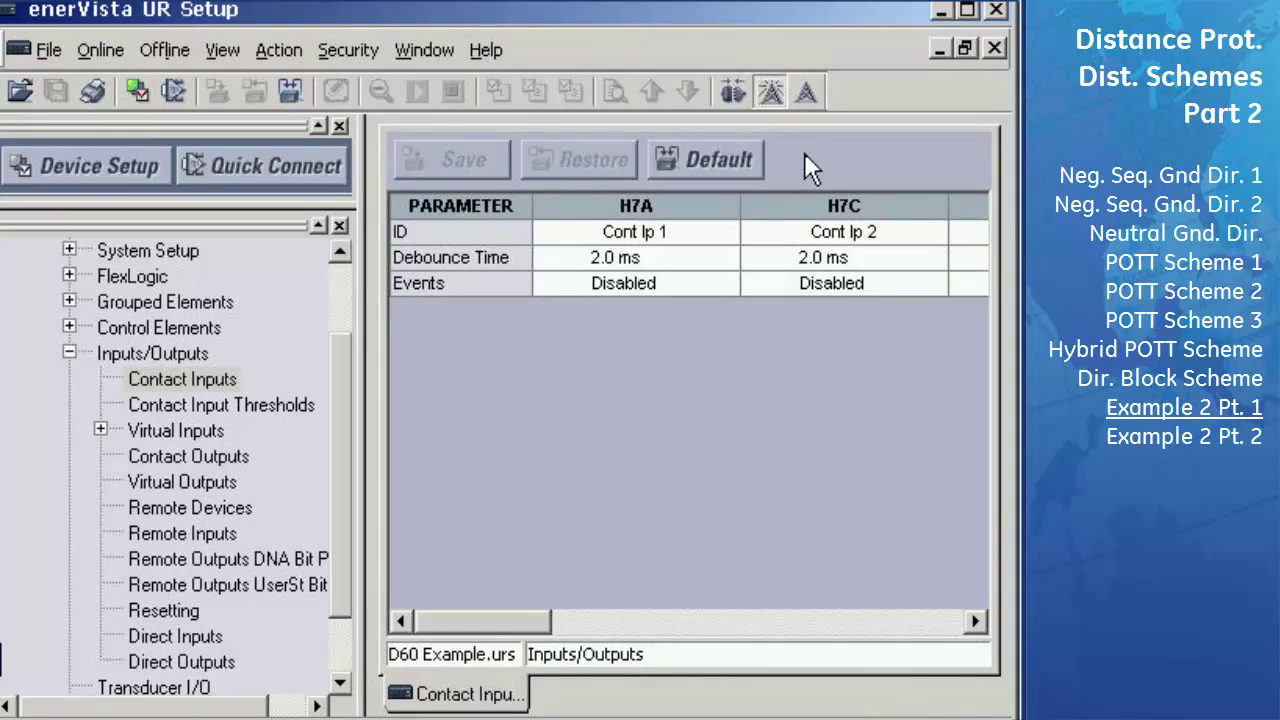
left_click(731, 232)
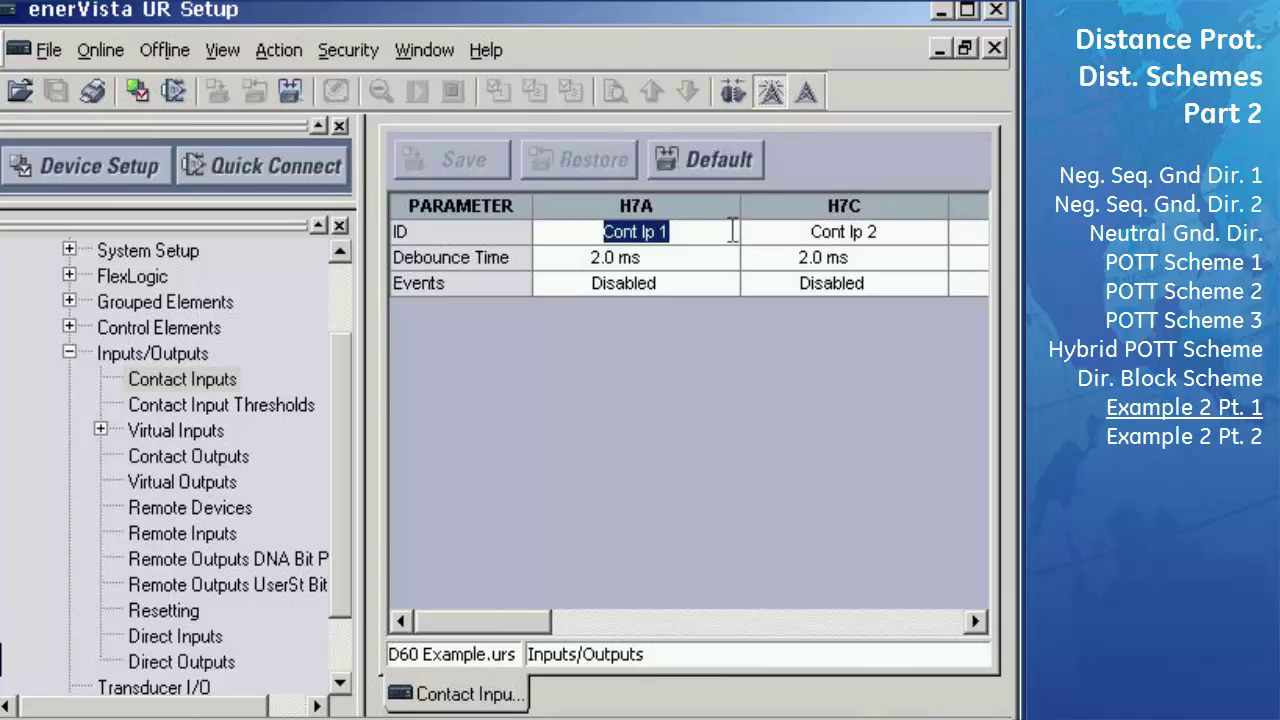
type("PERMI")
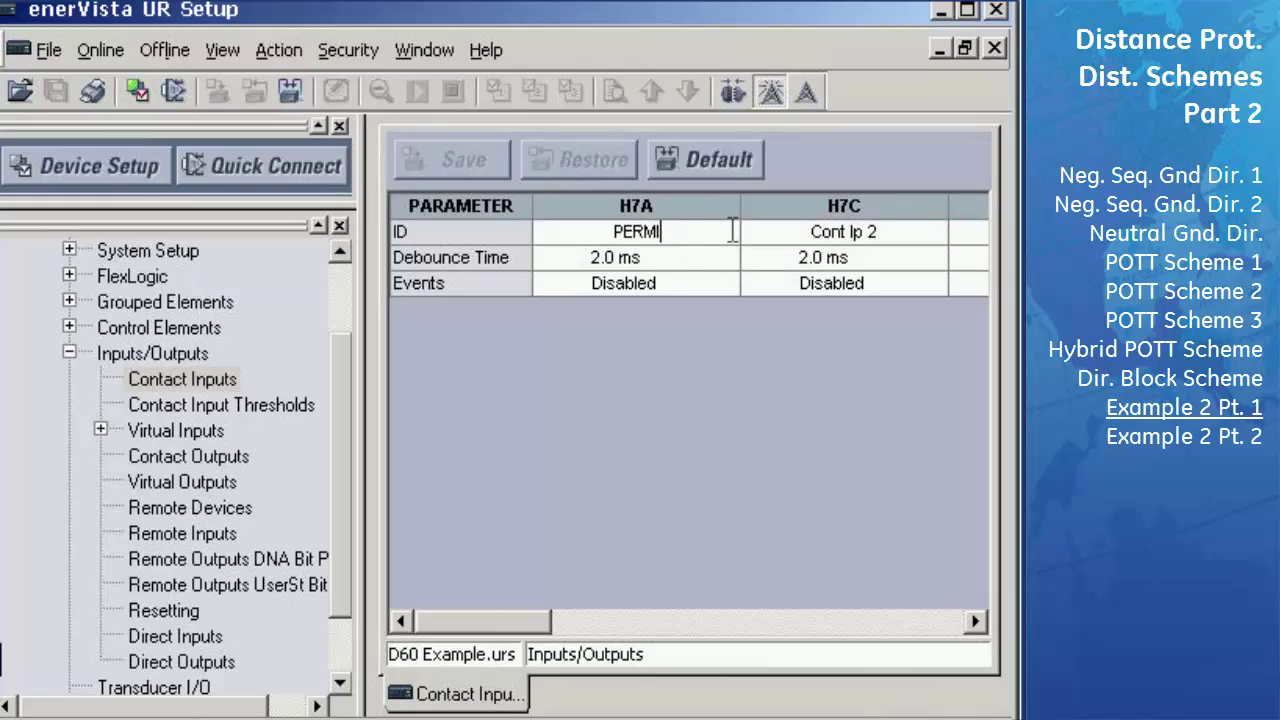
type("S RCVD")
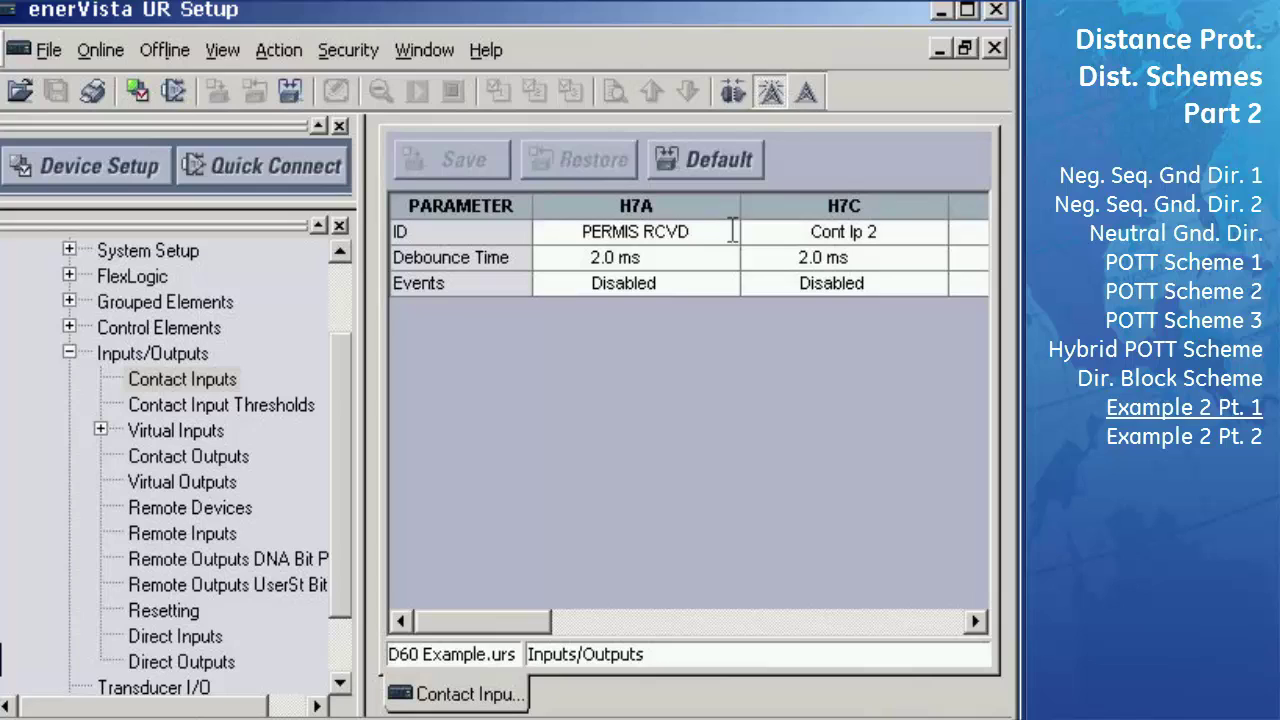
key("Tab")
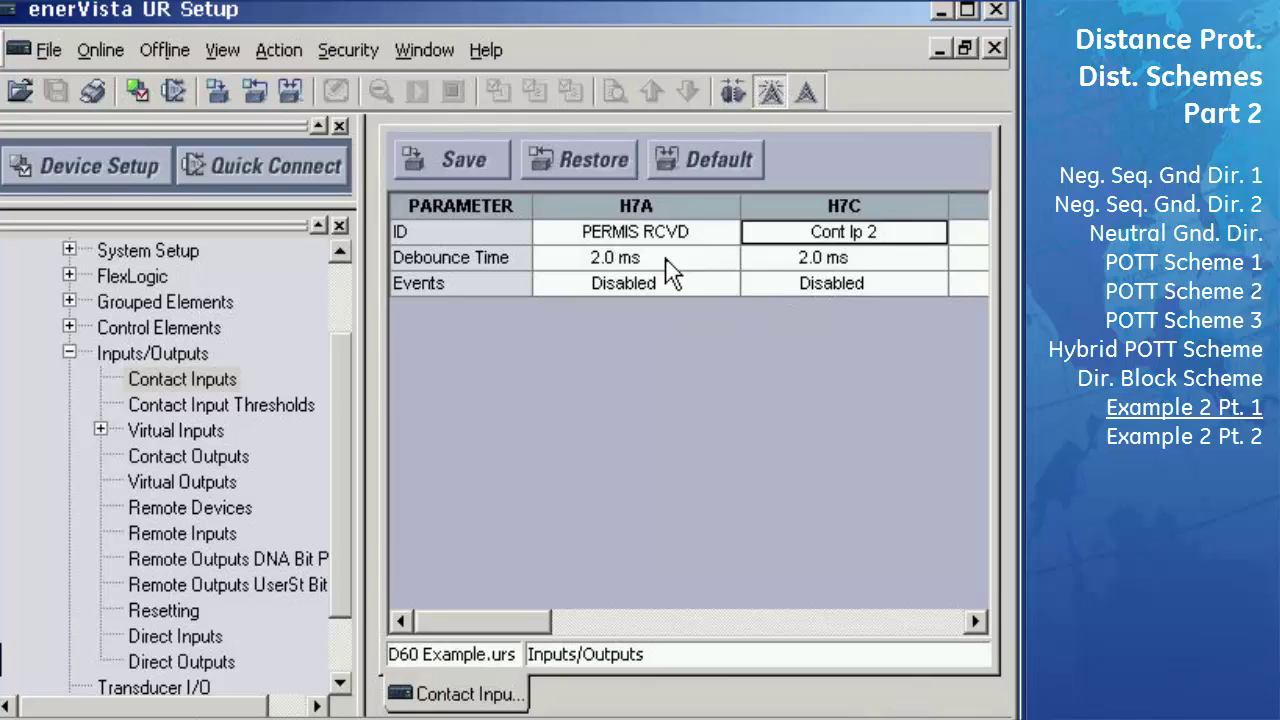
Step: Enable events for contact input H7A, then save and close the Contact Inputs settings
left_click(727, 284)
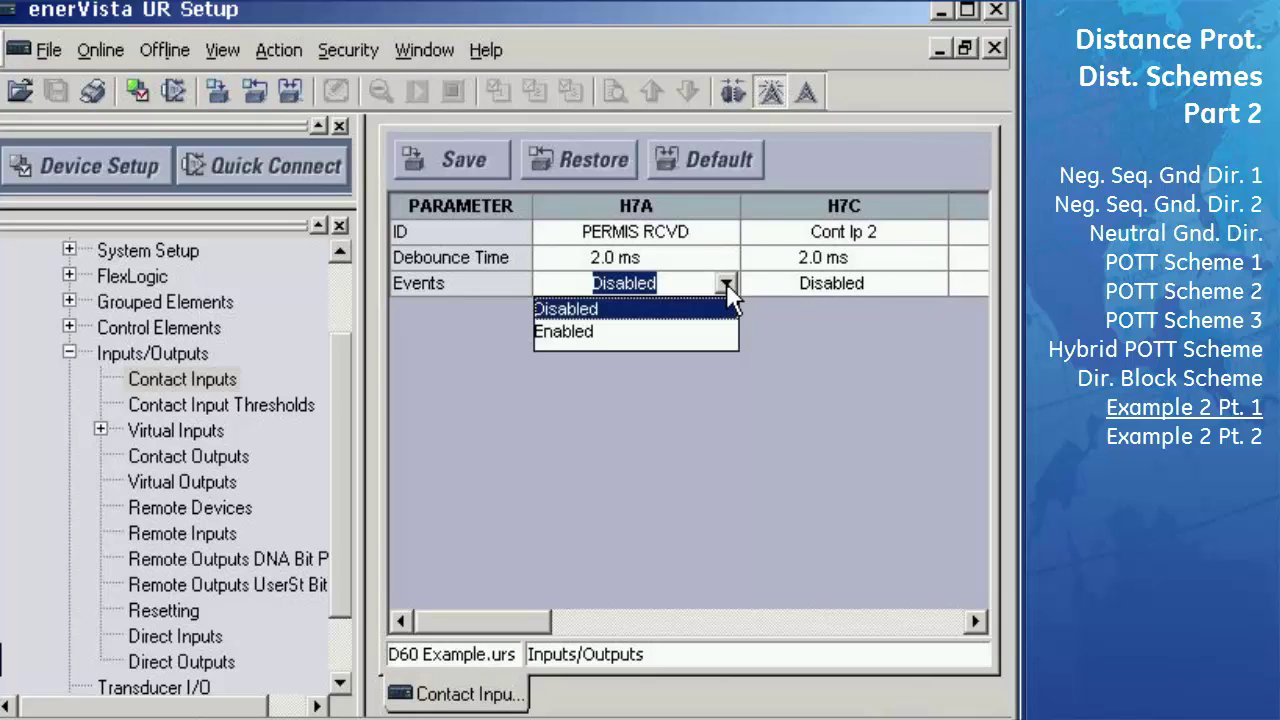
left_click(570, 332)
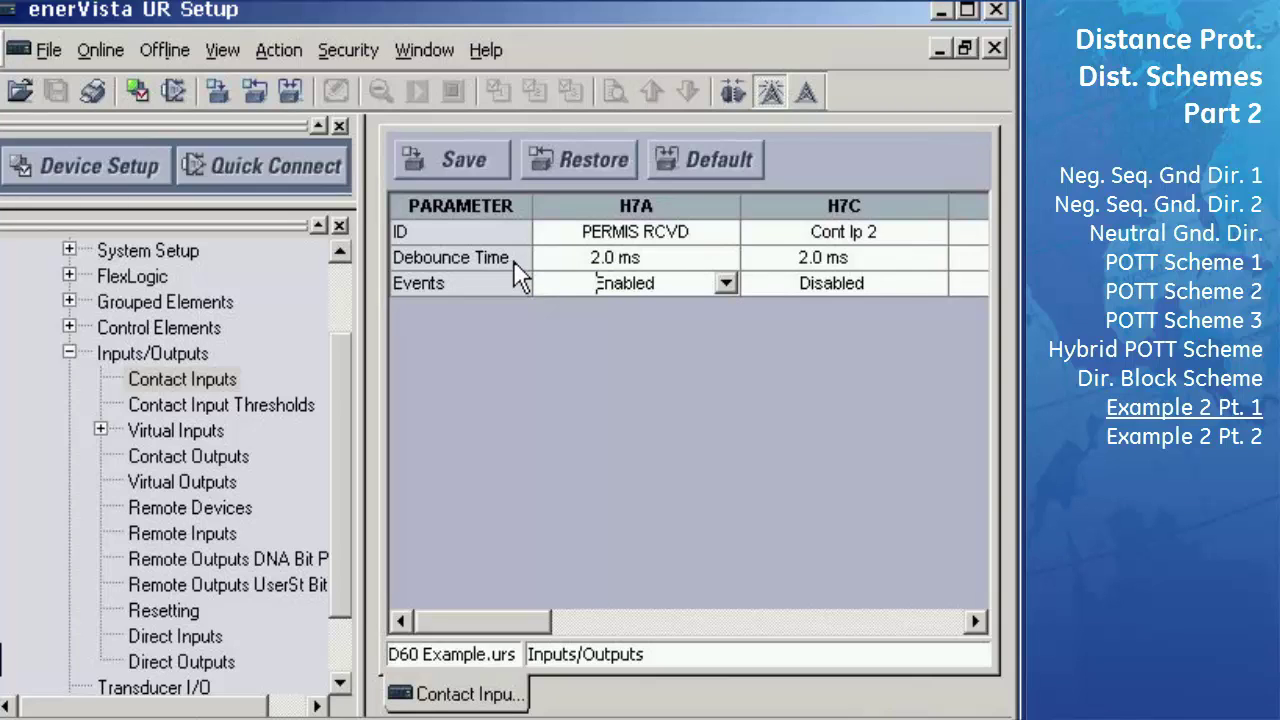
left_click(480, 157)
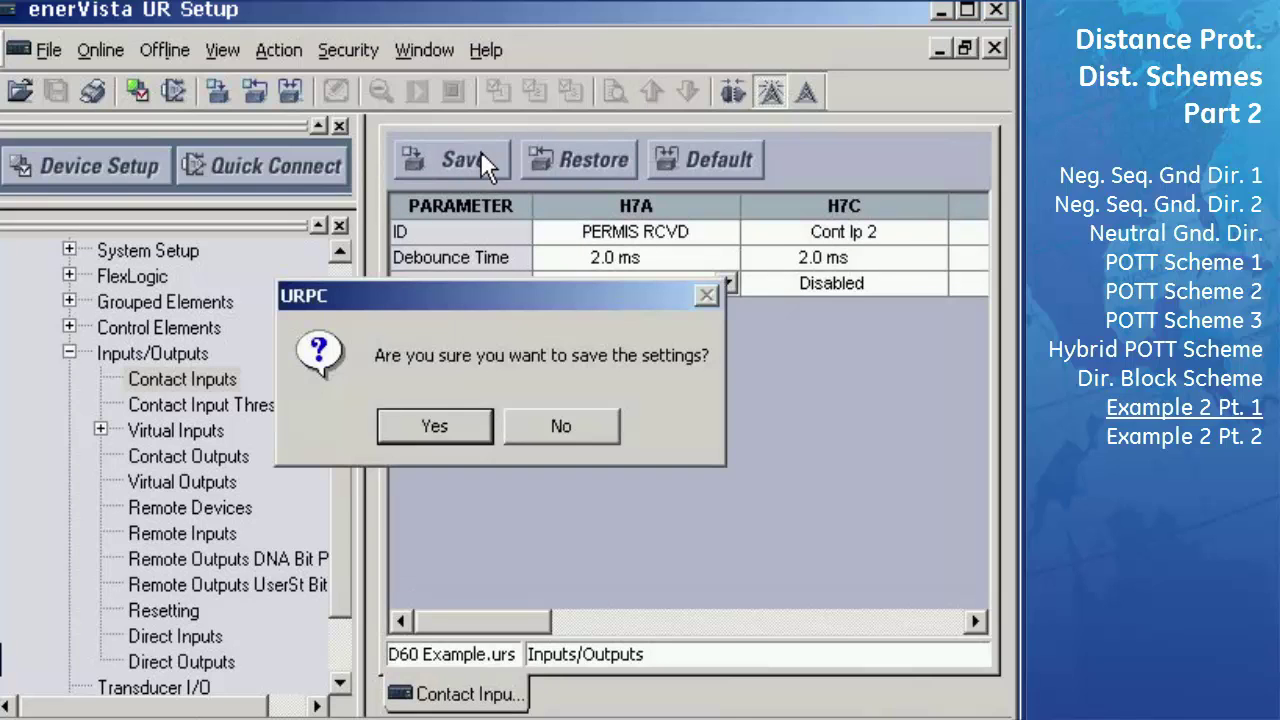
left_click(431, 420)
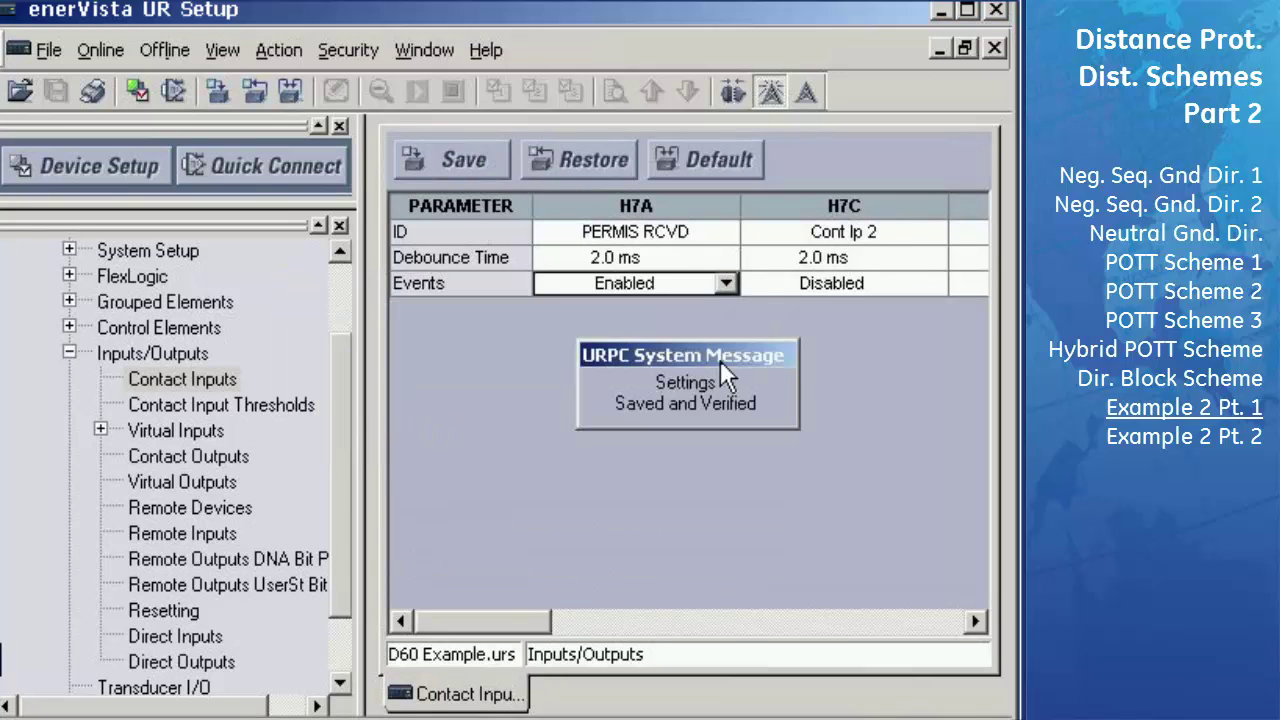
left_click(995, 48)
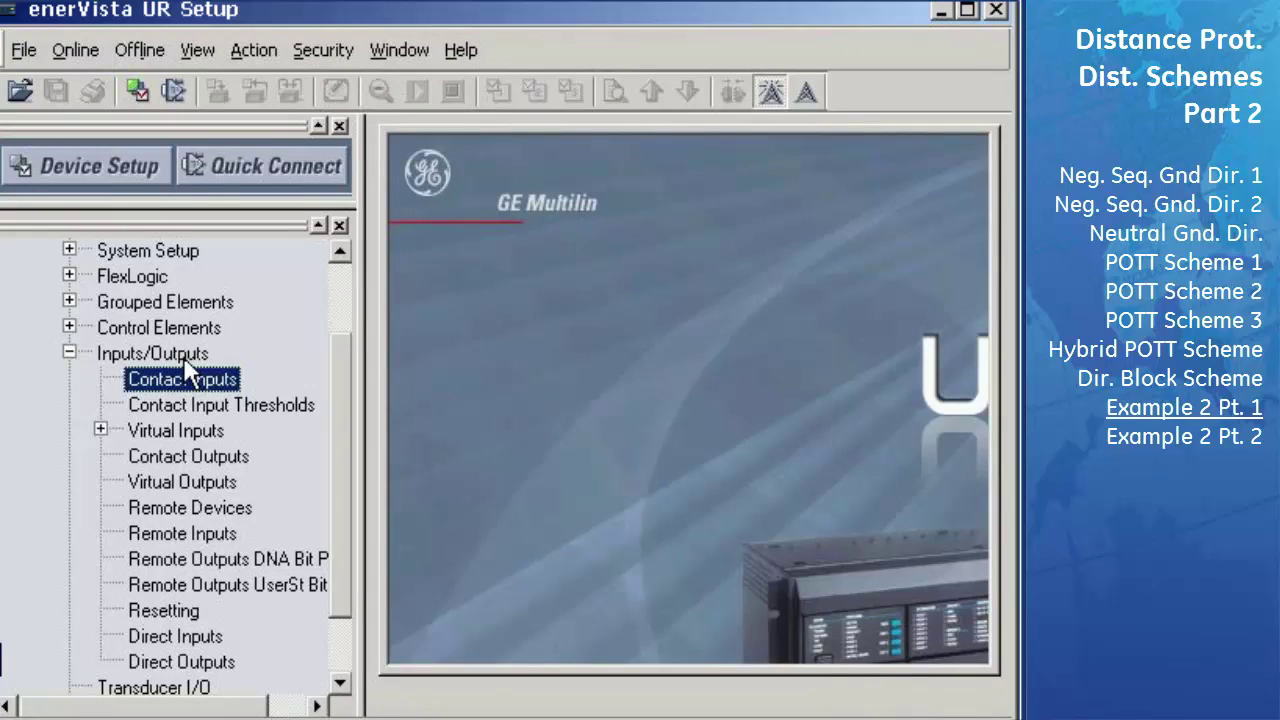
Step: Open the Contact Outputs settings and set the ID of contact output H1 to Trip CBCoil1
left_click(192, 456)
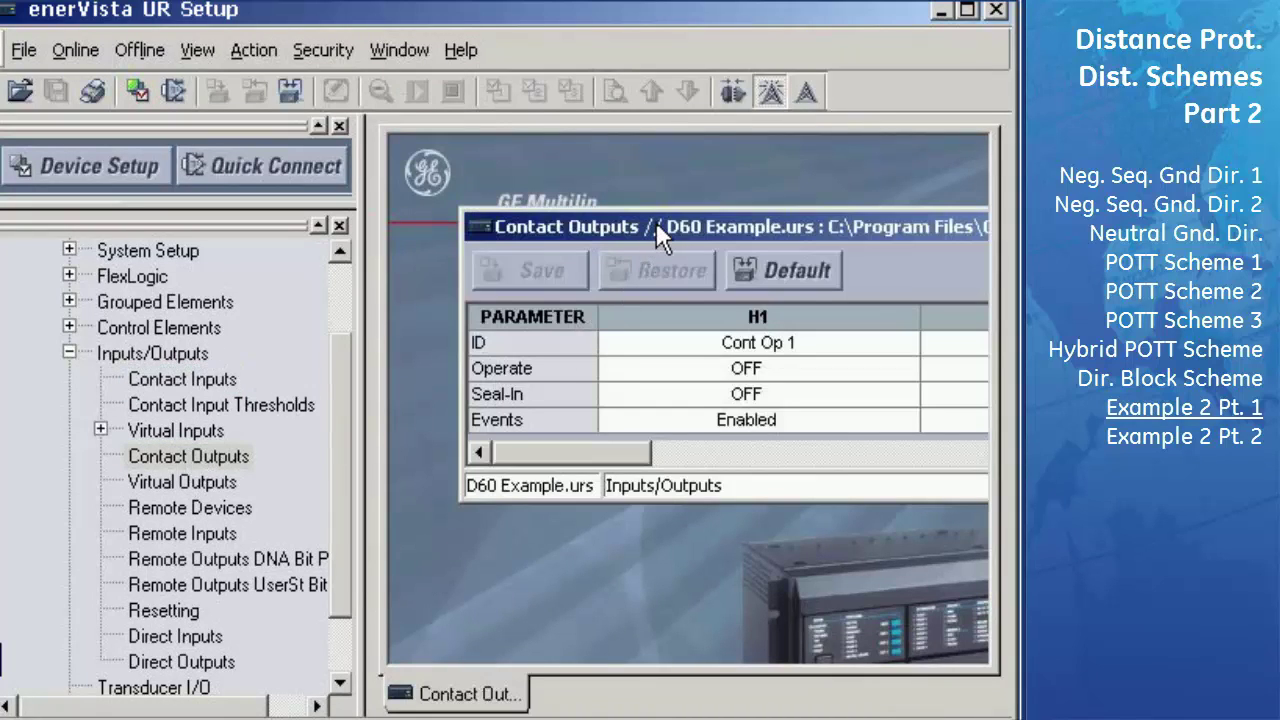
double_click(657, 225)
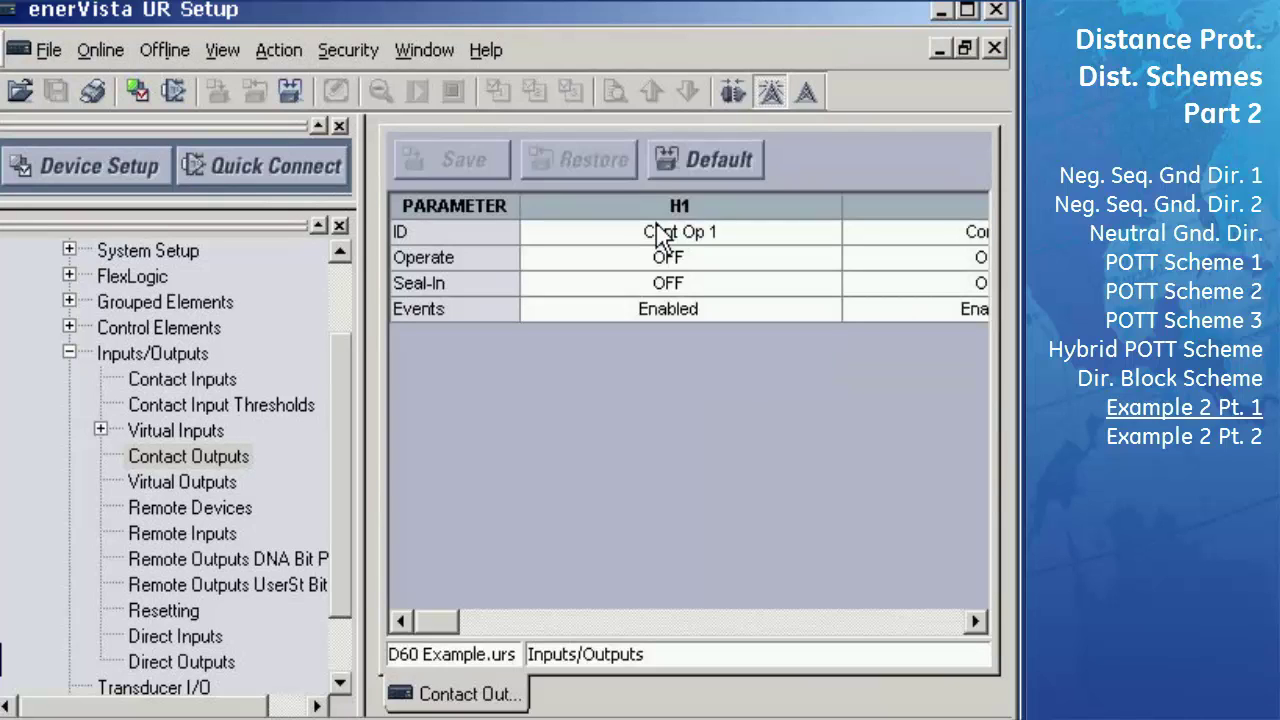
left_click(828, 242)
type("Trip CBCoil1")
Step: Set the ID of contact output H2 to Trip CBCoil2
left_click(977, 621)
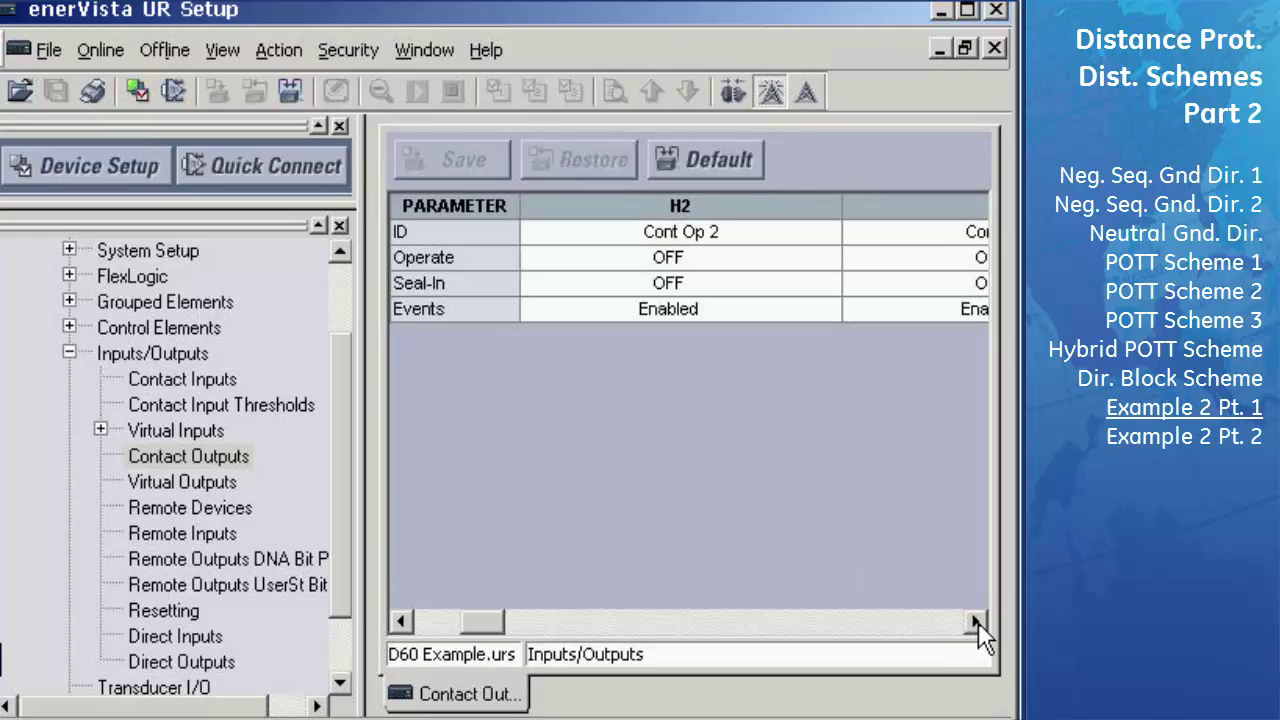
left_click(829, 231)
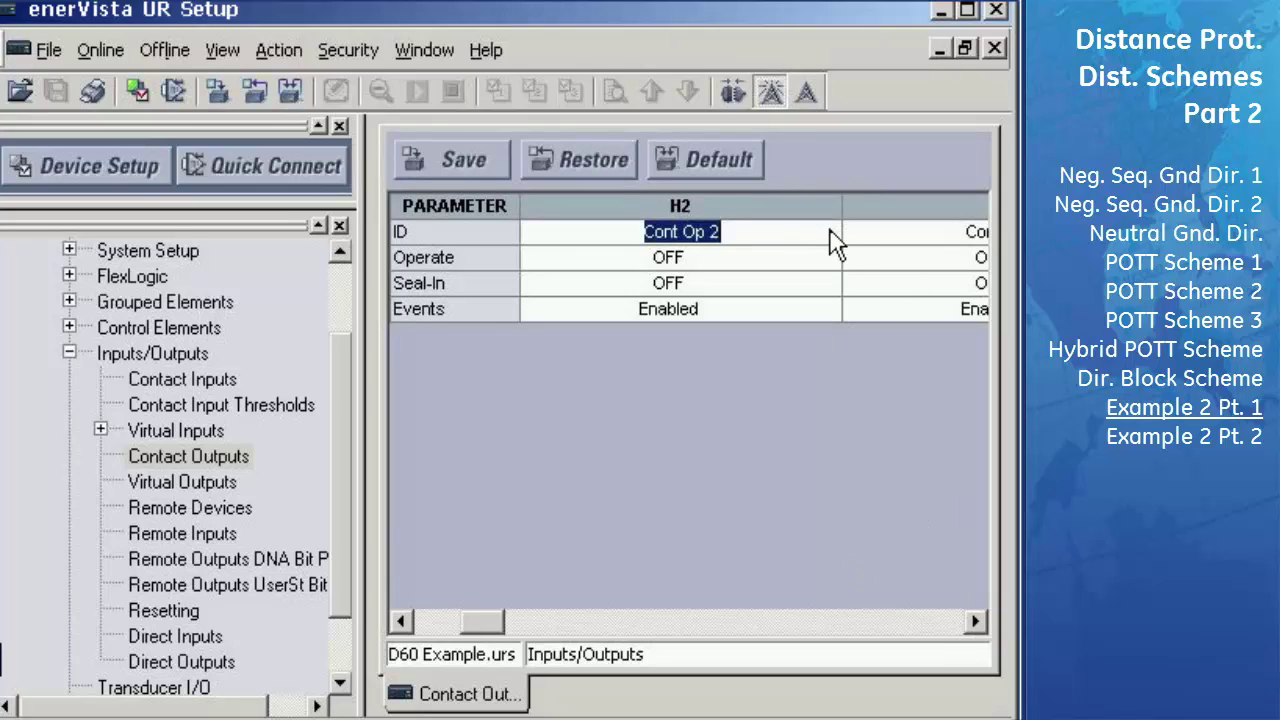
type("Tr")
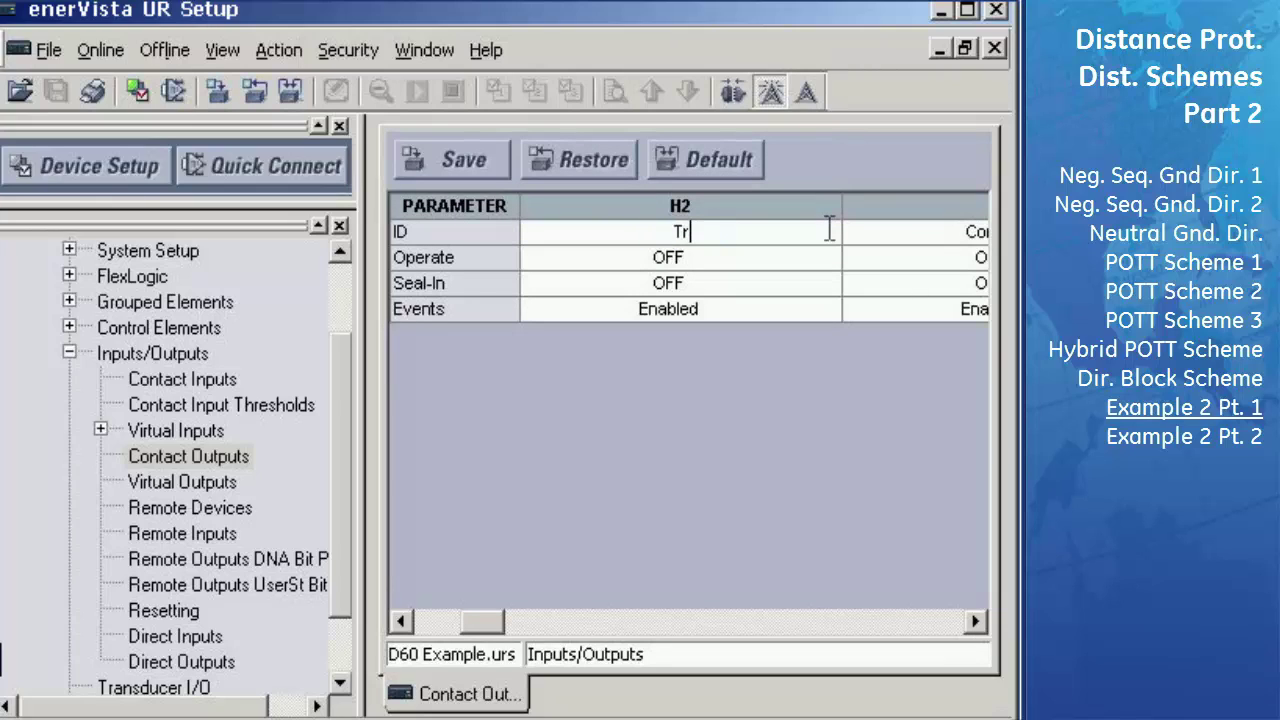
type("ip CBCoil2")
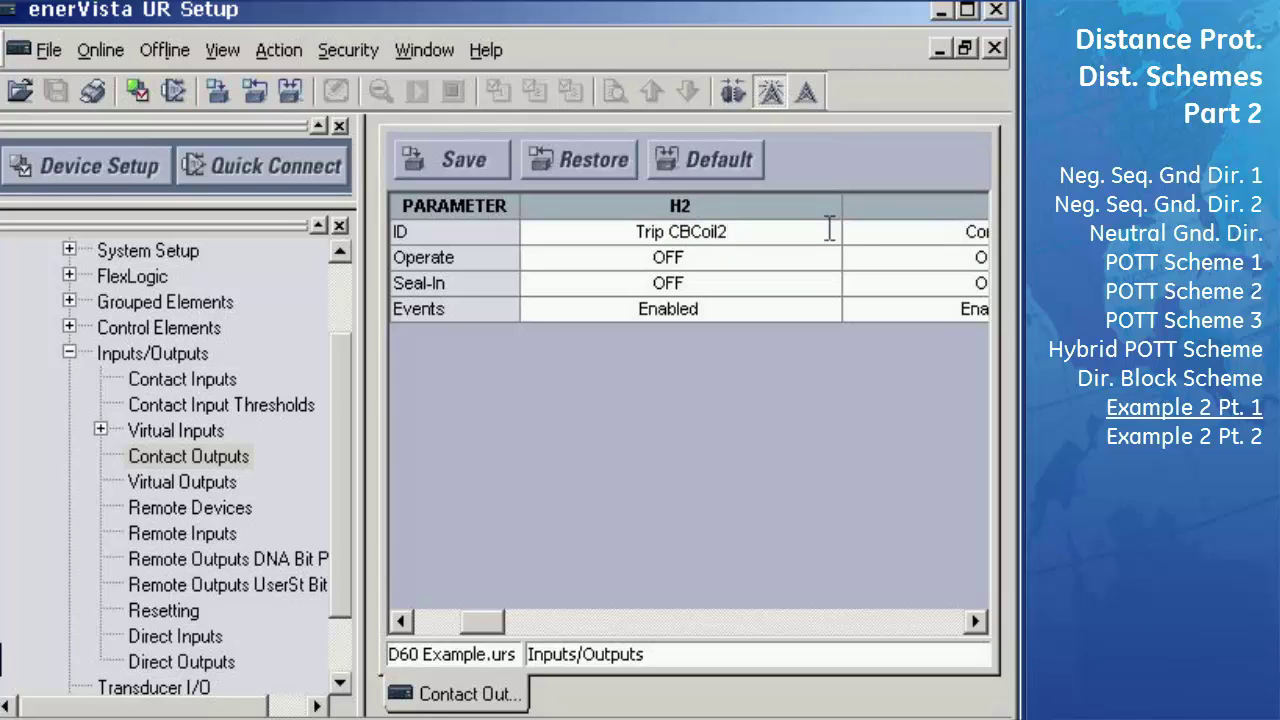
key("Return")
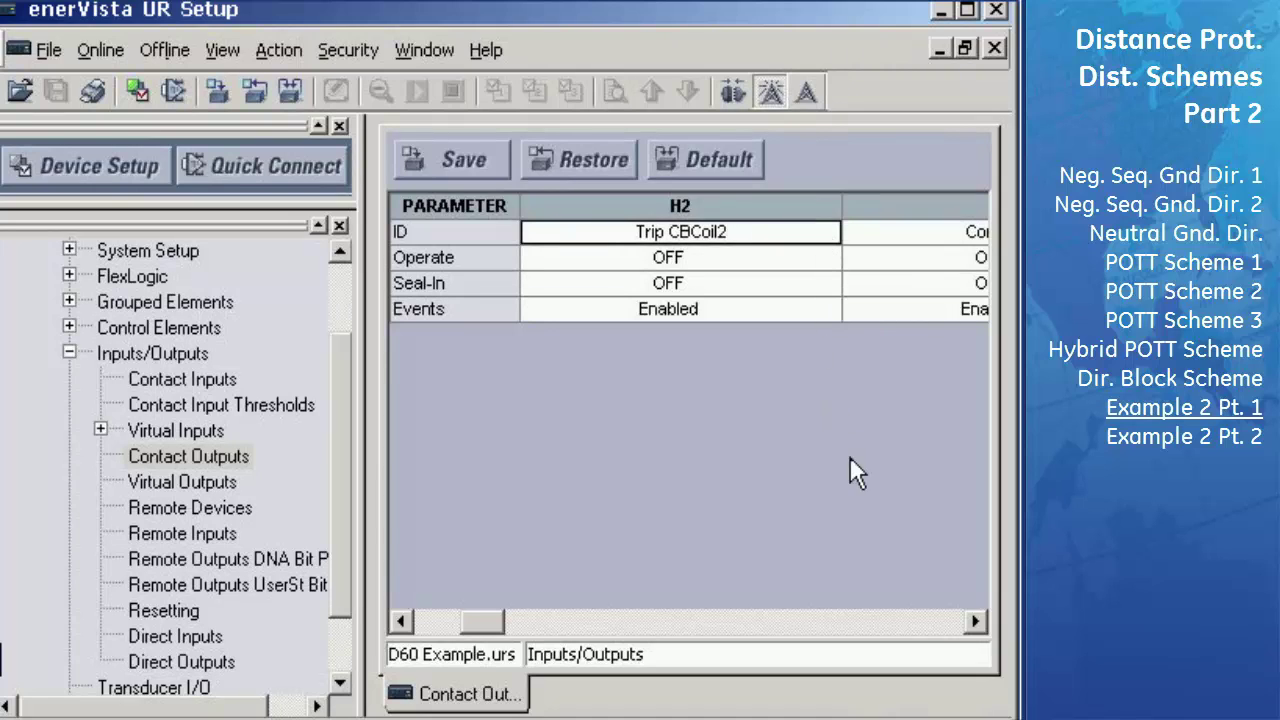
Step: Set the ID of contact output H4 to PUTT TX
left_click(975, 622)
left_click(975, 622)
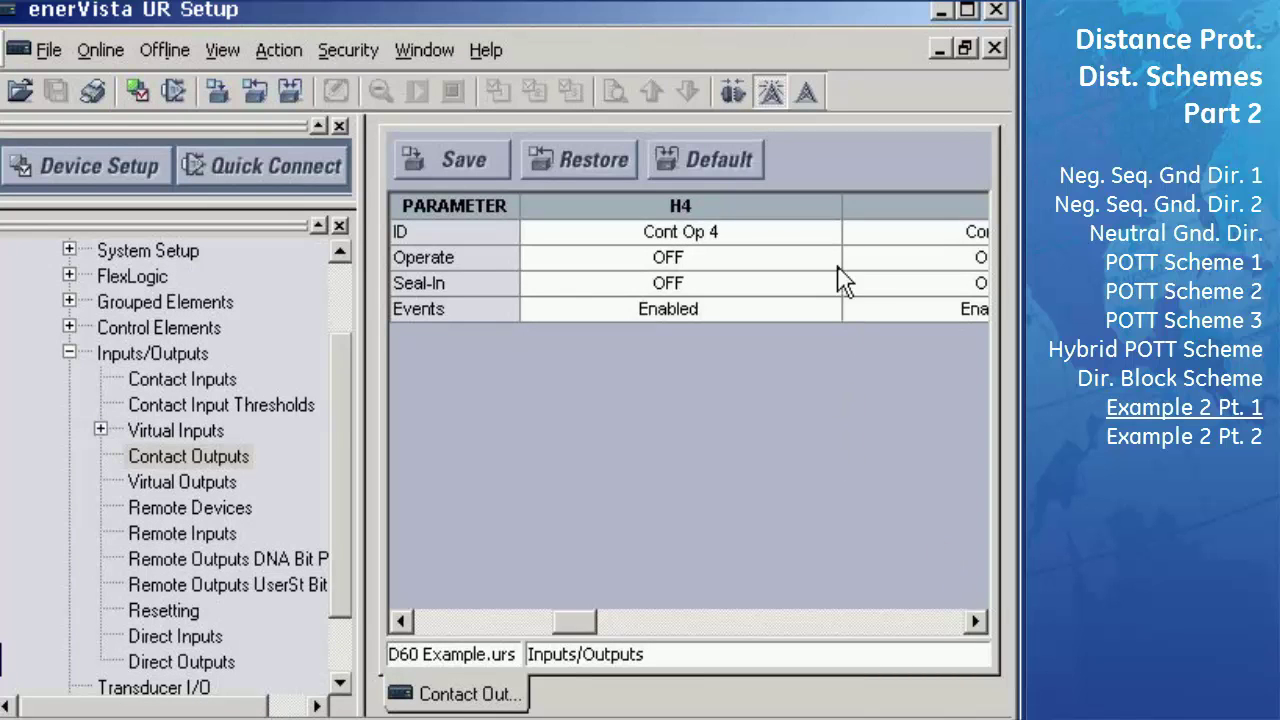
left_click(818, 234)
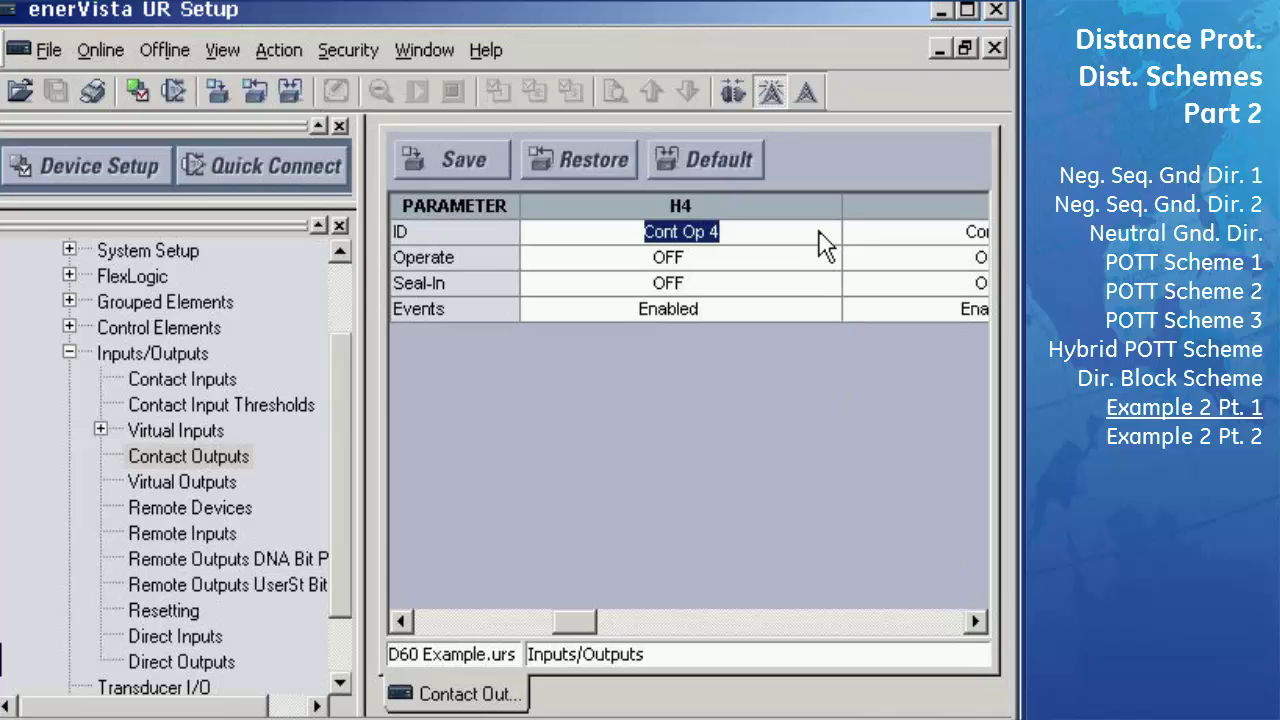
type("PU")
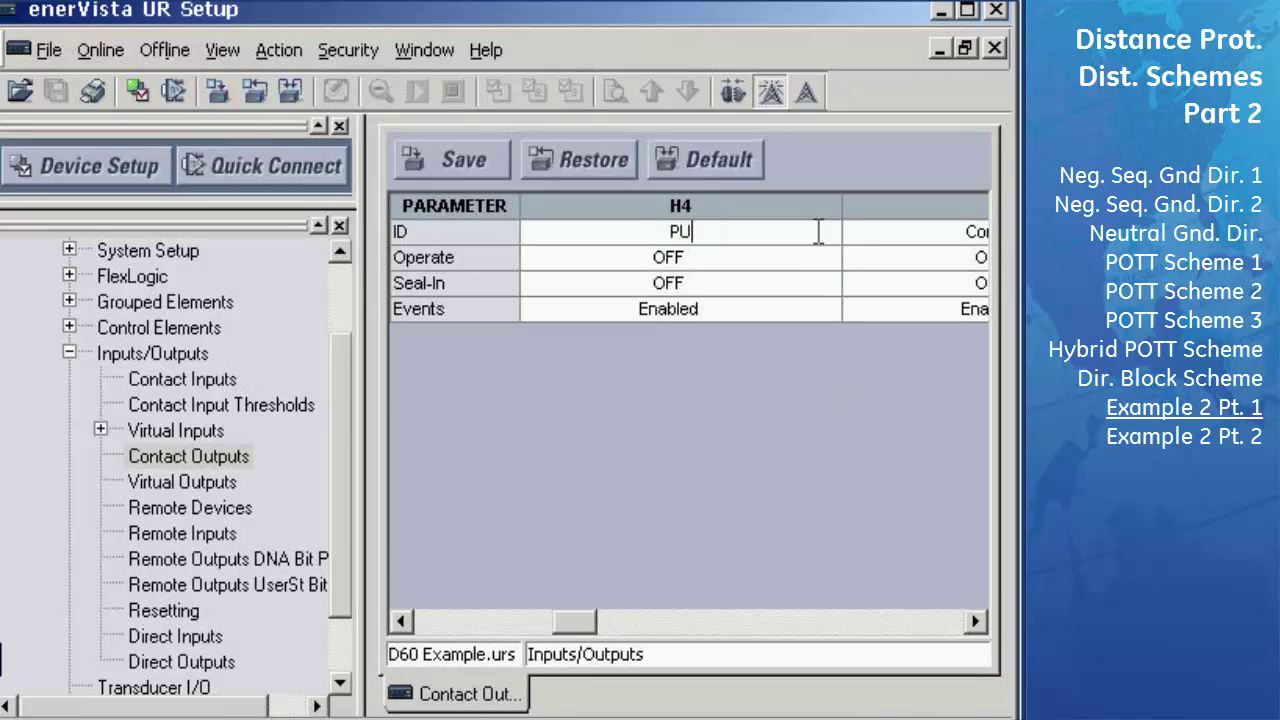
type("TT TX")
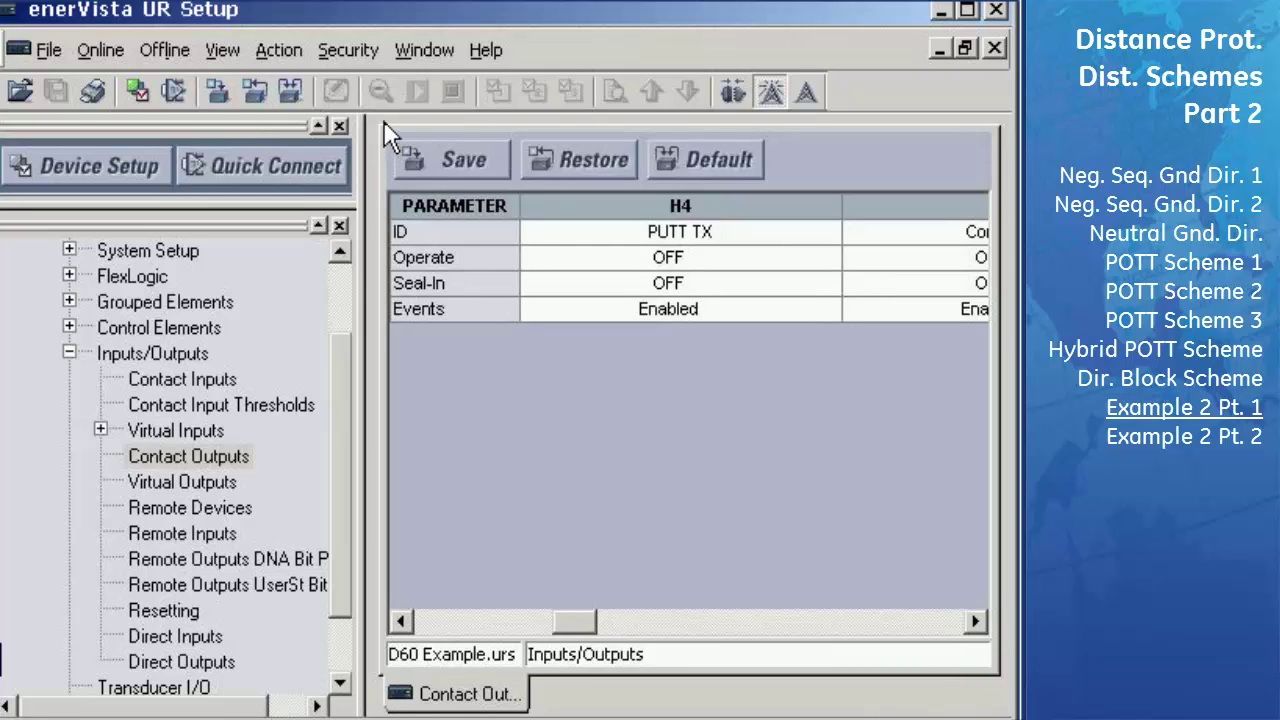
key("Return")
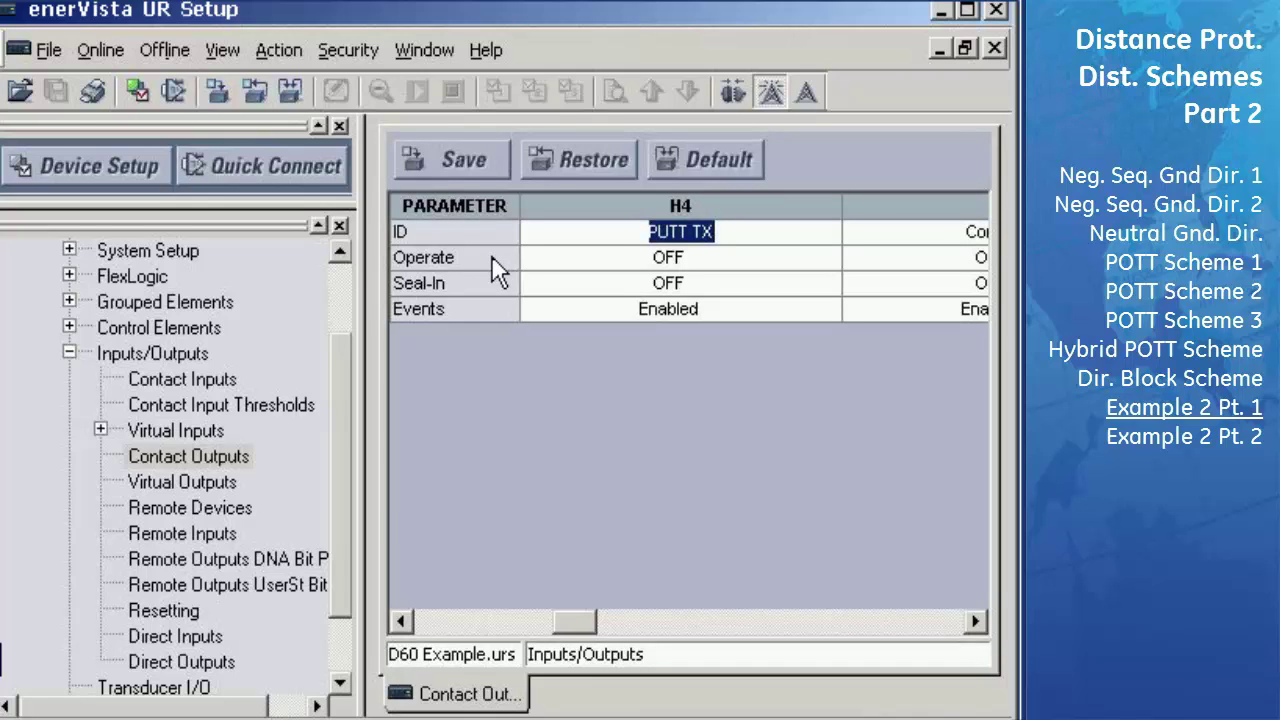
Step: Assign the PUTT TX1 operand to the Operate setting of contact output H4
left_click(830, 259)
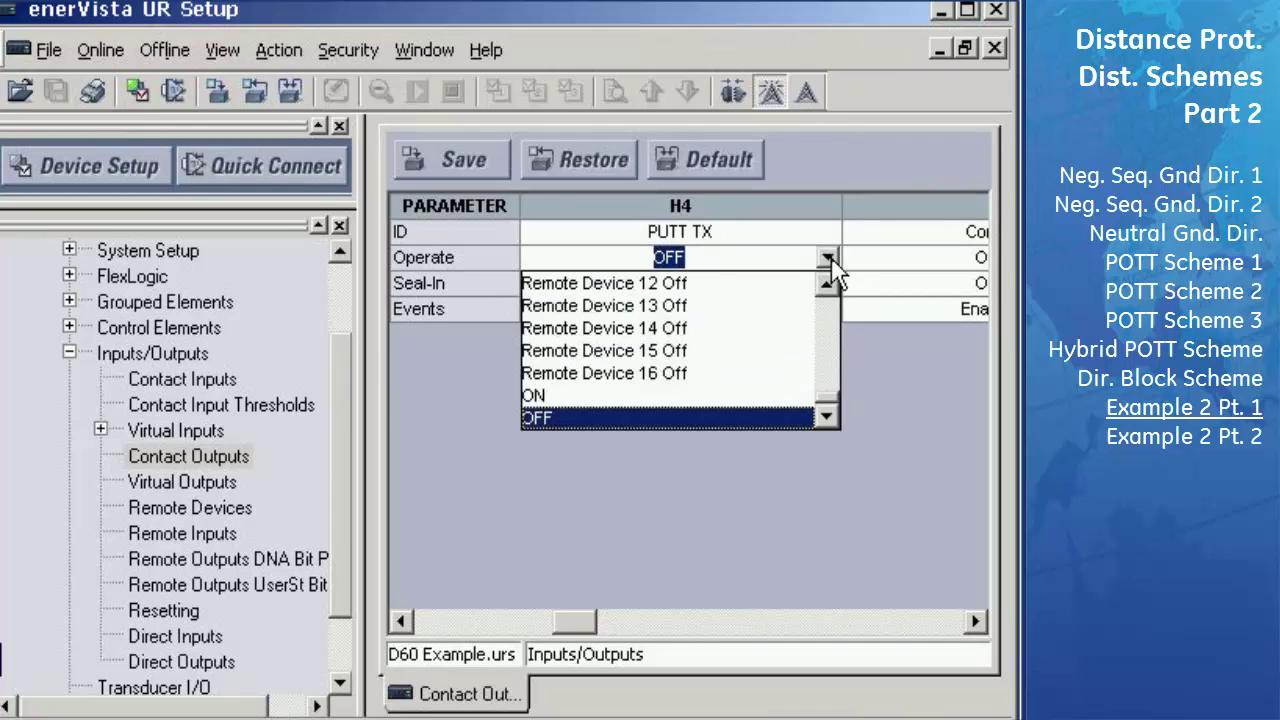
key("p")
key("Down")
key("Down")
key("Down")
key("Down")
key("Down")
key("Down")
key("Down")
key("Down")
key("Down")
key("Down")
key("Down")
key("Down")
key("Down")
key("Down")
key("Down")
key("Down")
key("Down")
key("Down")
key("Down")
key("Down")
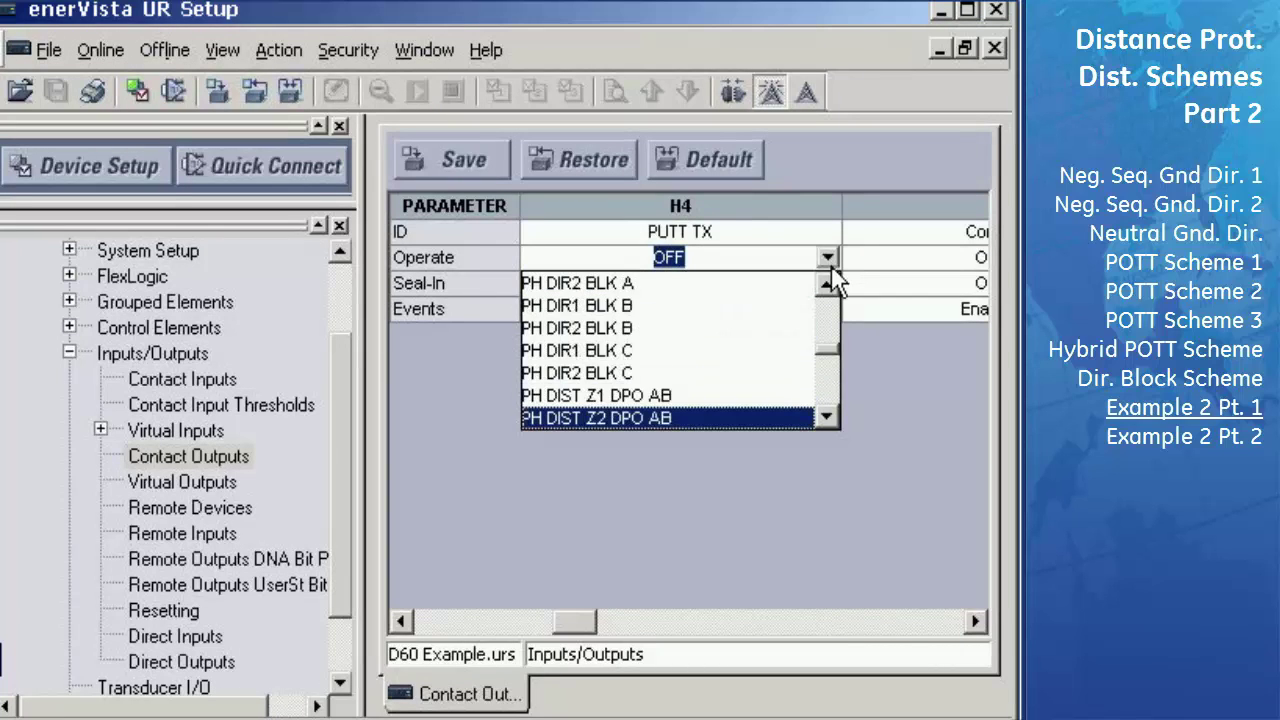
key("Down")
key("Down")
key("Down")
key("Down")
key("Down")
key("Down")
key("Down")
key("Down")
key("Down")
key("Down")
key("Down")
key("Down")
key("Down")
key("Down")
key("Down")
key("Down")
key("Down")
key("Down")
key("Down")
key("Down")
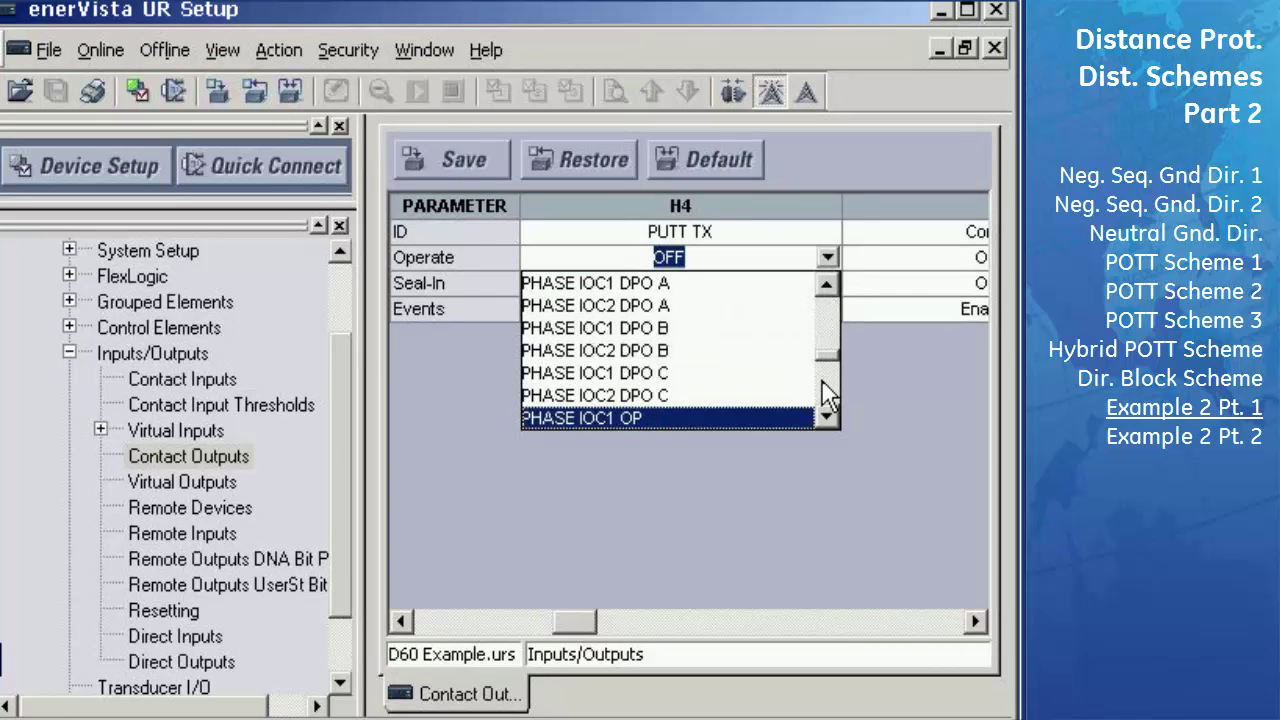
key("Down")
key("Down")
key("Down")
key("Down")
key("Down")
key("Down")
key("Down")
key("Down")
key("Down")
key("Down")
key("Down")
key("Down")
key("Down")
key("Down")
key("Down")
key("Down")
key("Down")
key("Down")
key("Down")
key("Down")
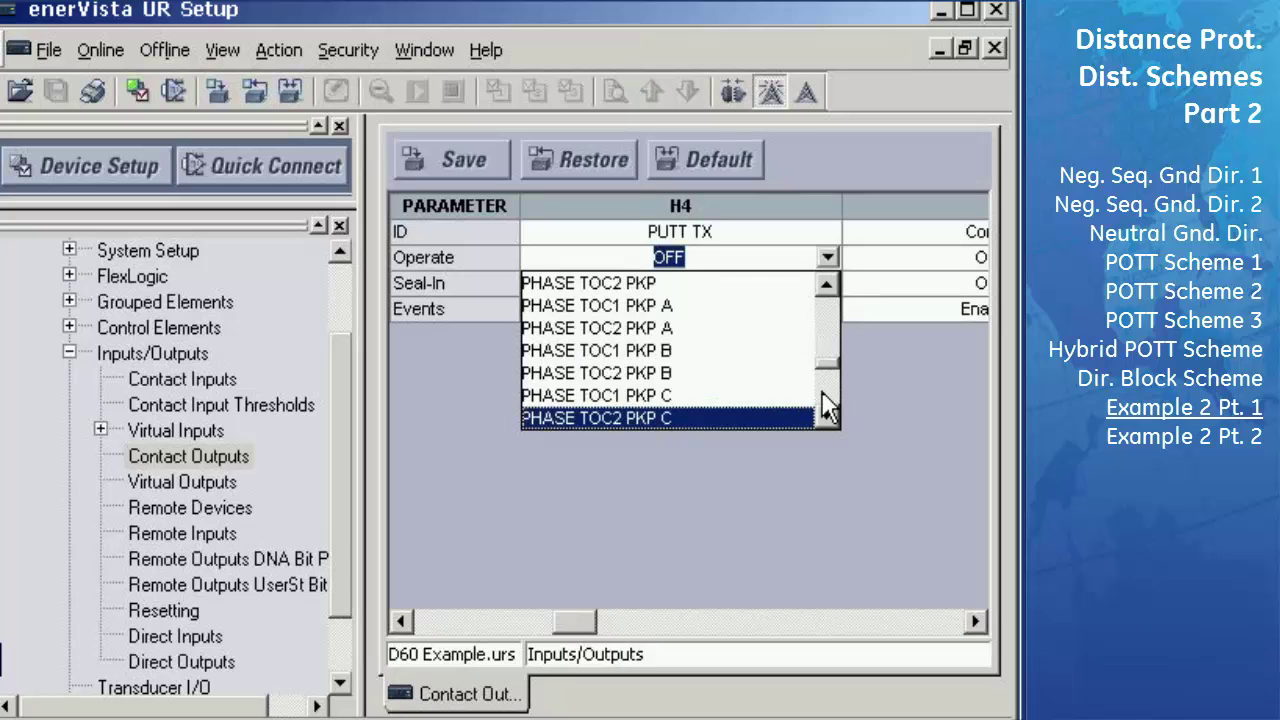
key("Down")
key("Down")
key("Down")
key("Down")
key("Down")
key("Down")
key("Down")
key("Down")
key("Down")
key("Down")
key("Down")
key("Down")
key("Down")
key("Down")
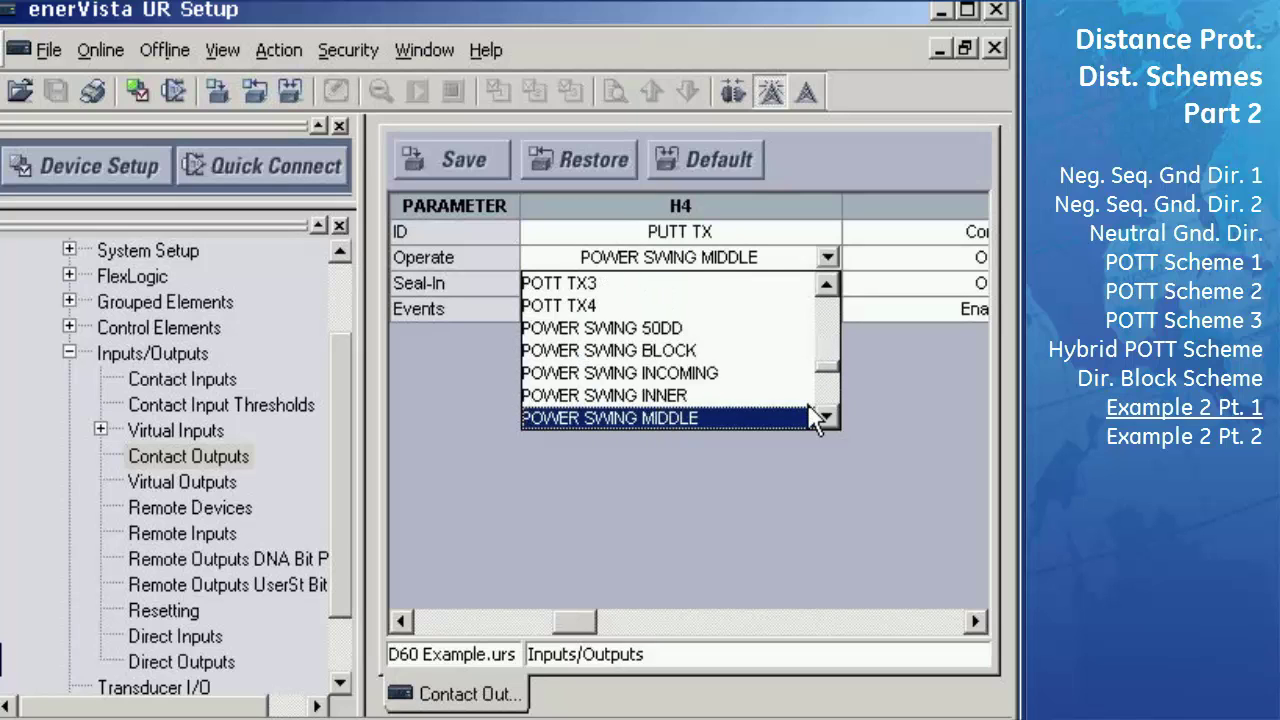
key("Down")
key("Down")
key("Down")
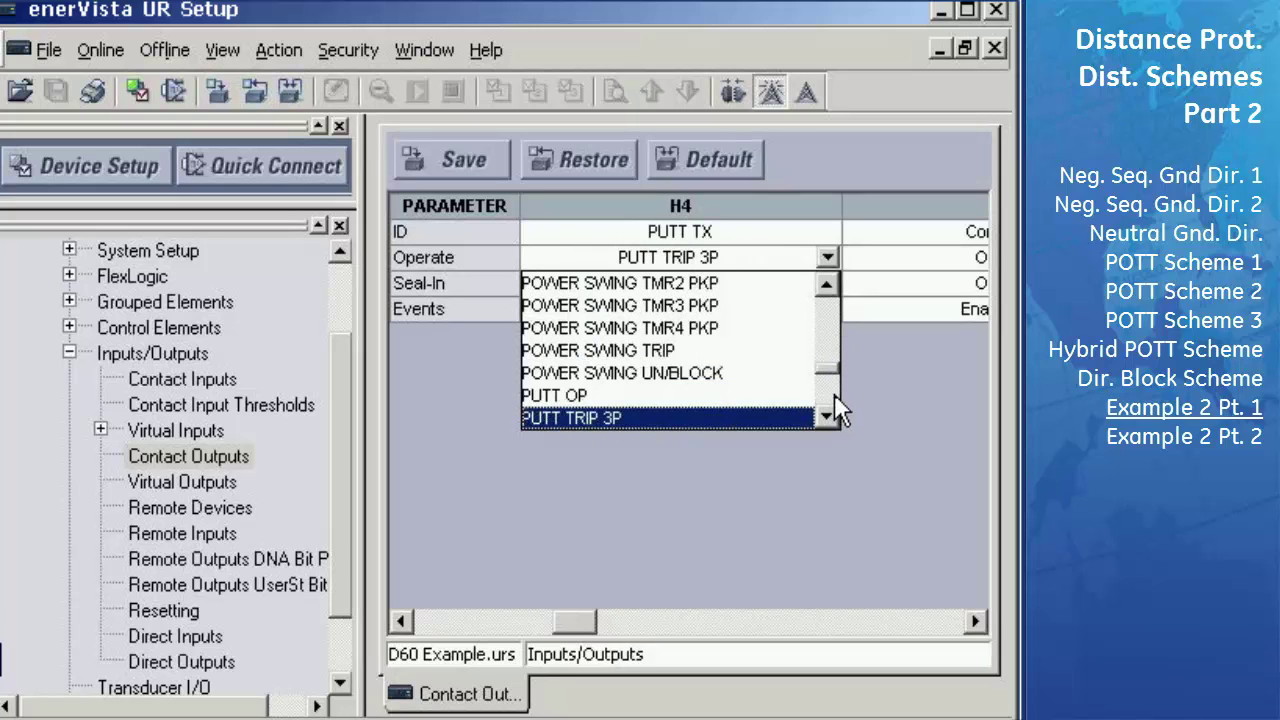
left_click(828, 405)
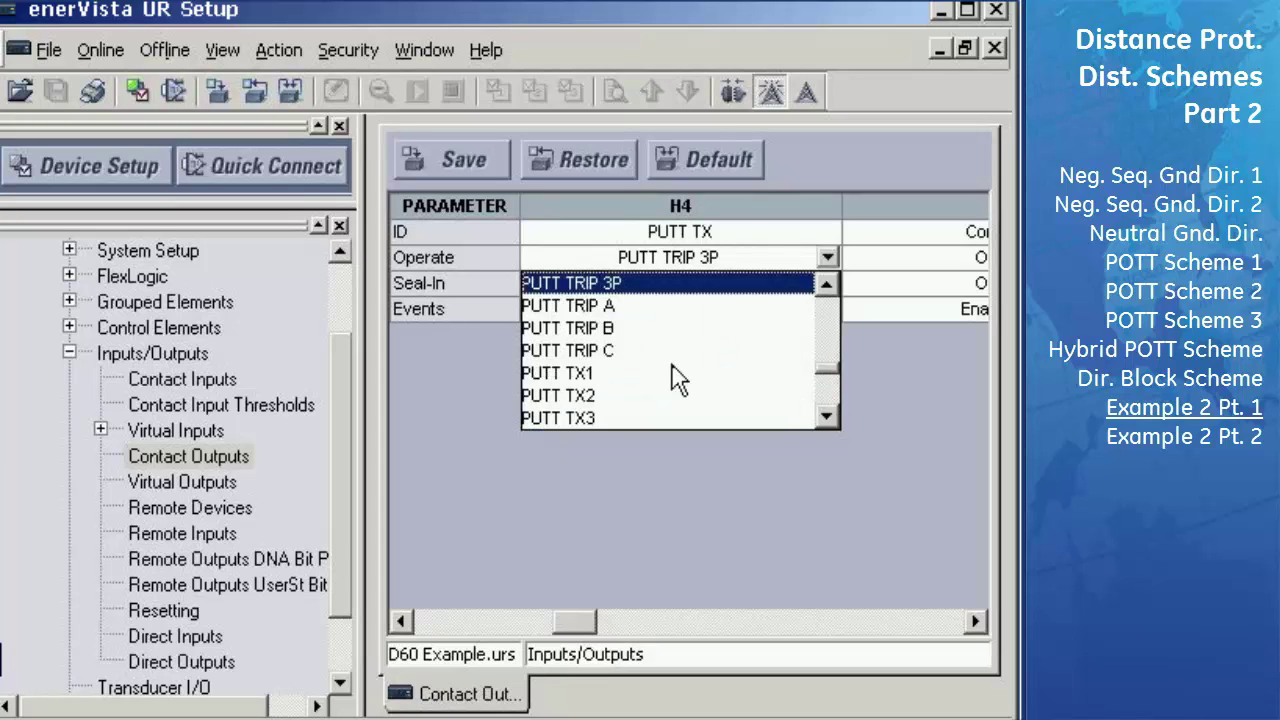
left_click(570, 368)
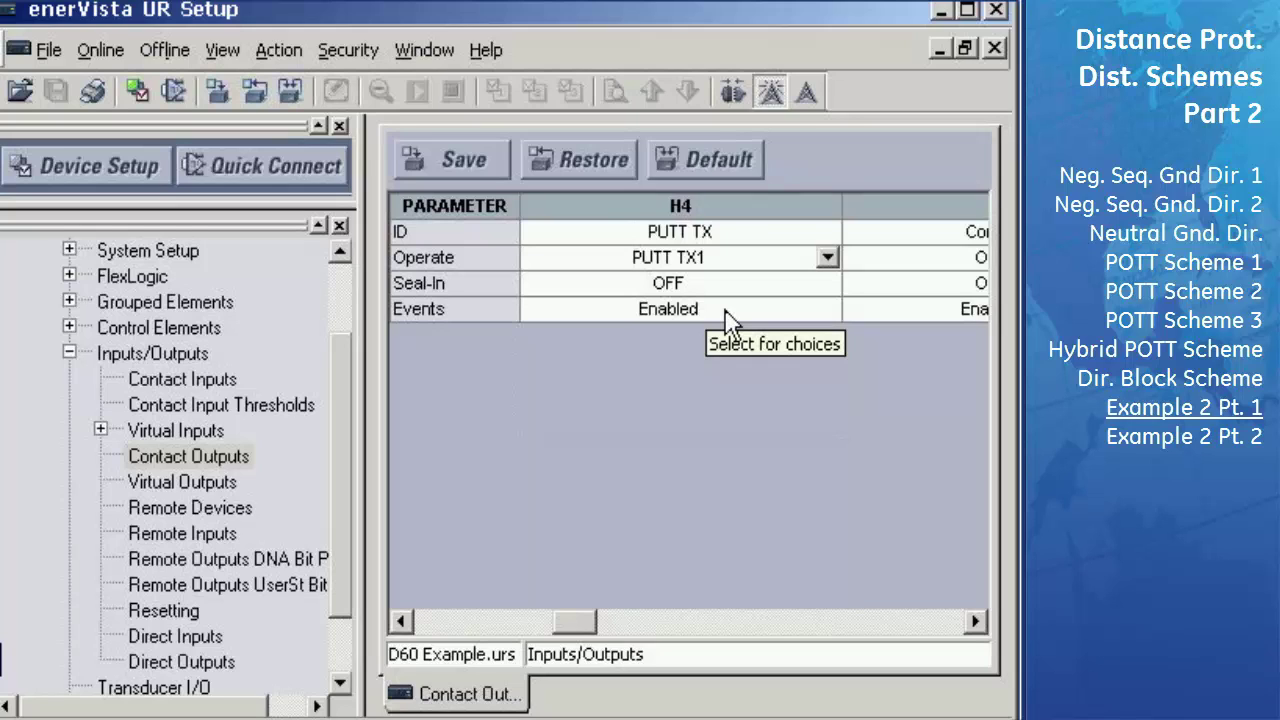
Step: Save the contact output settings and close their window
left_click(457, 155)
left_click(436, 428)
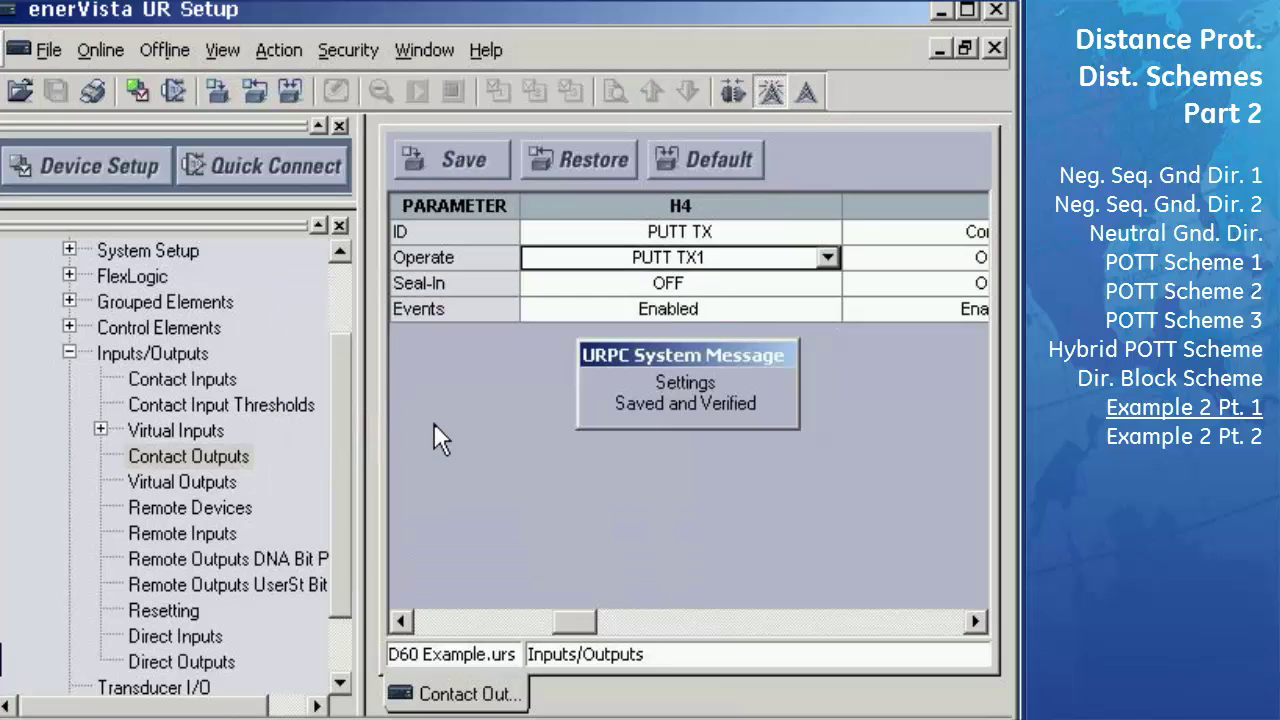
left_click(997, 47)
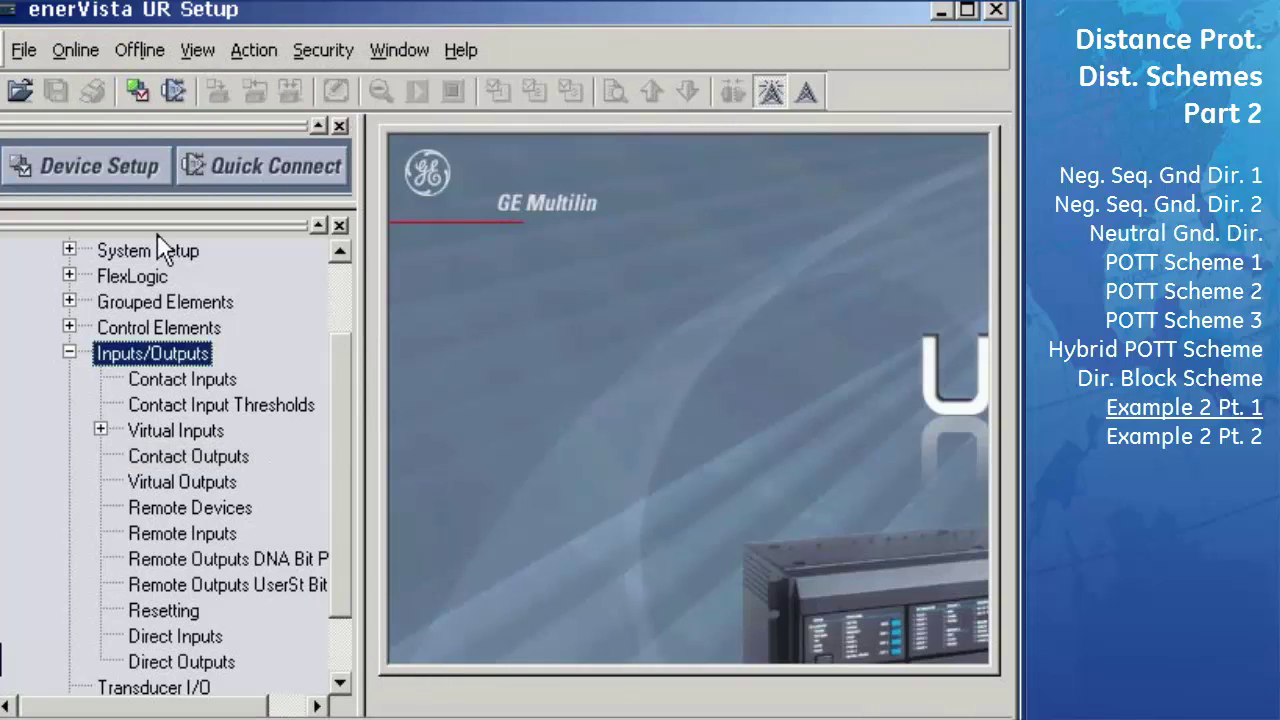
Step: Open the 1P PUTT Scheme settings under the control elements' pilot schemes and enable its function
left_click(70, 327)
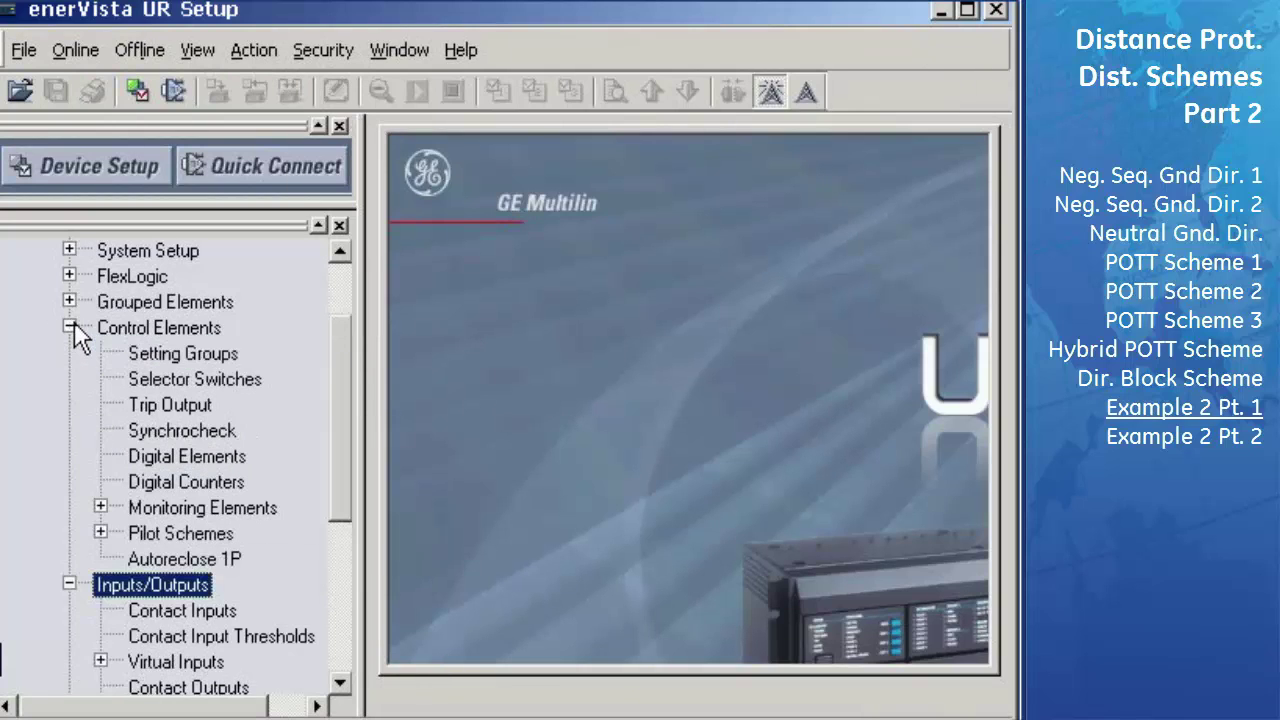
left_click(101, 533)
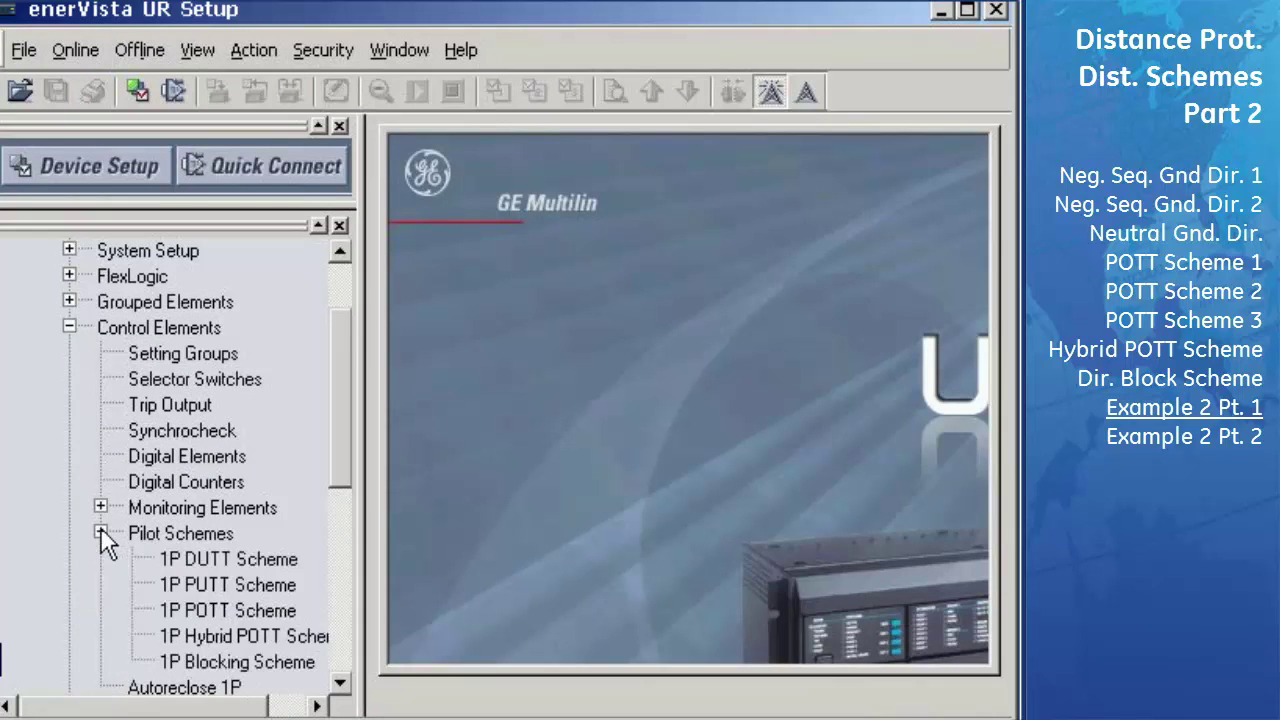
double_click(243, 584)
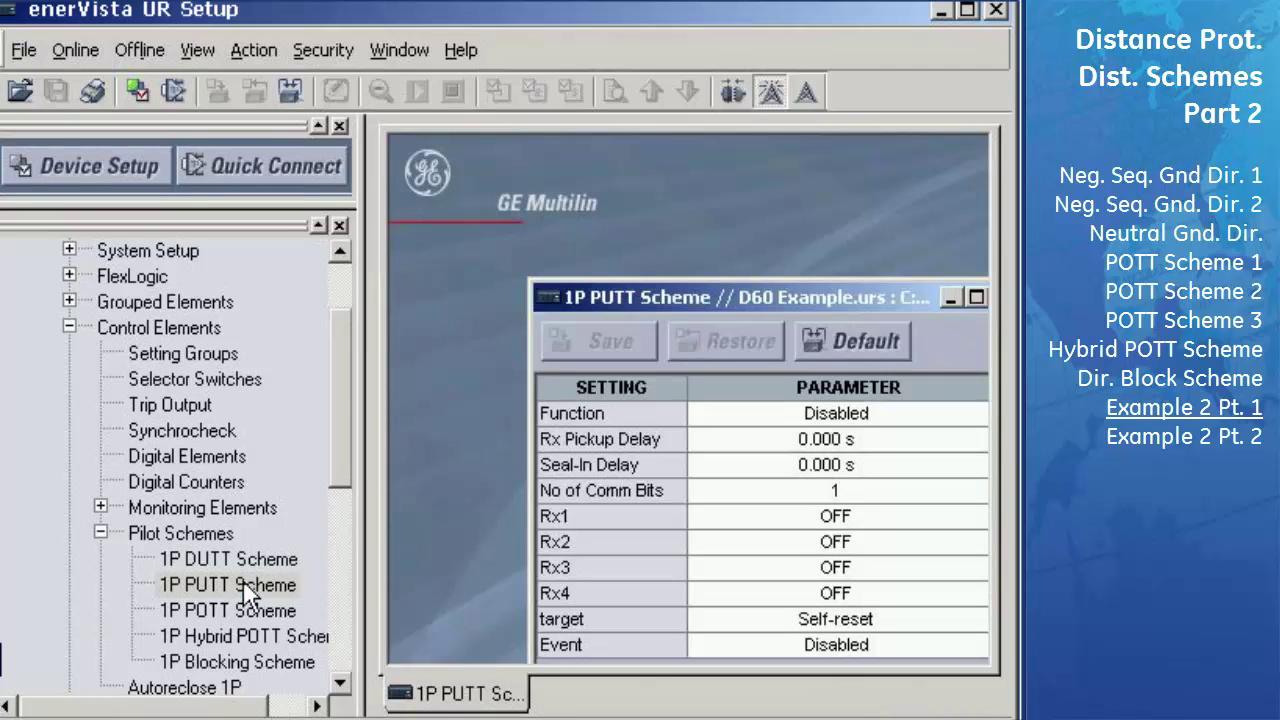
double_click(778, 297)
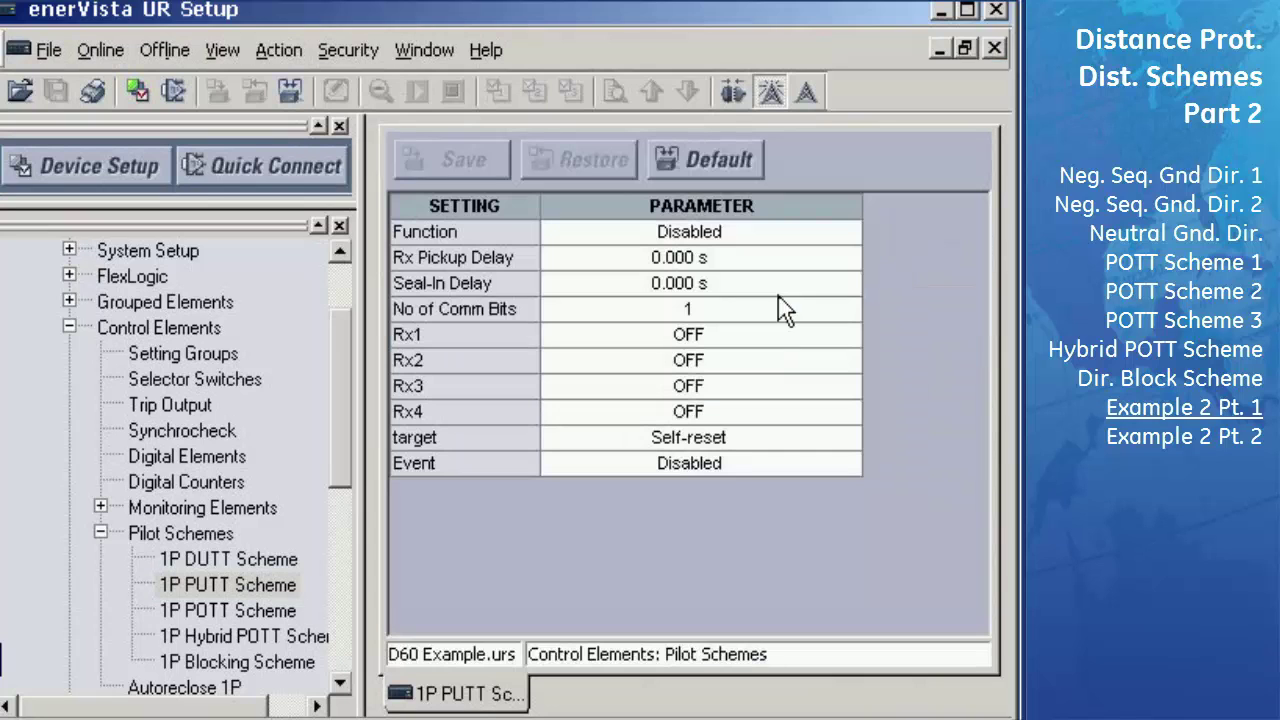
left_click(850, 232)
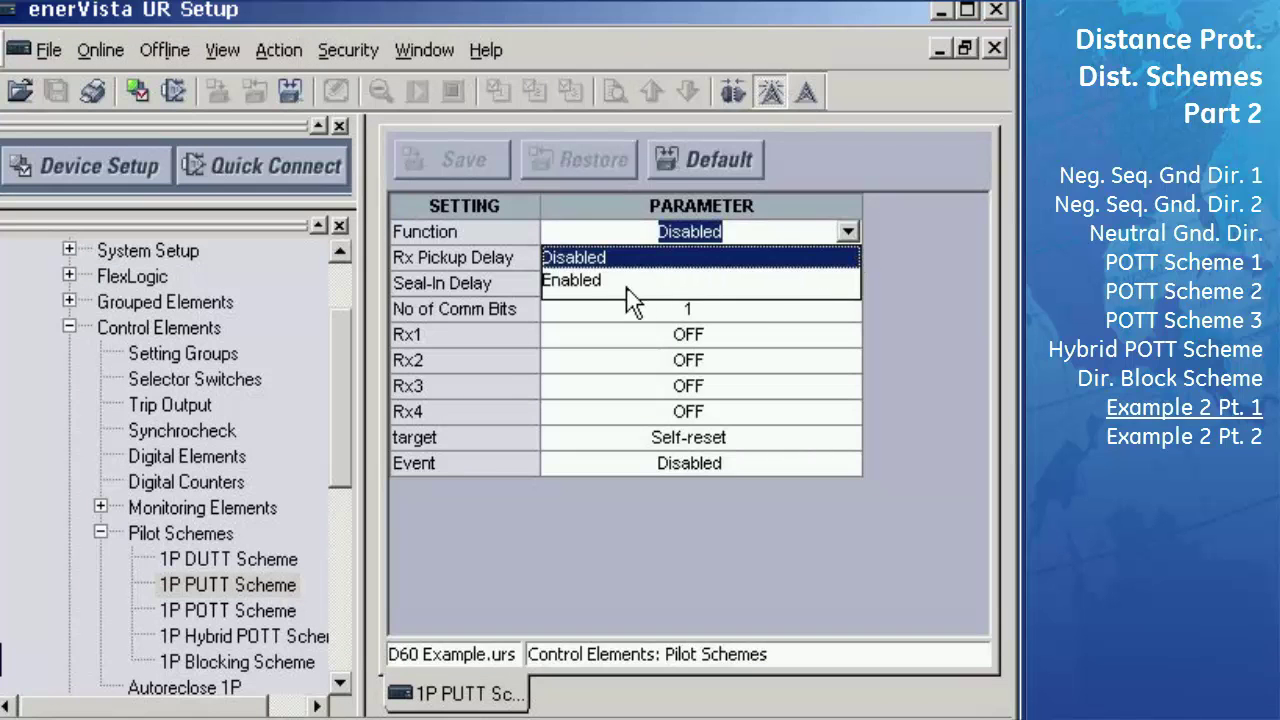
left_click(614, 284)
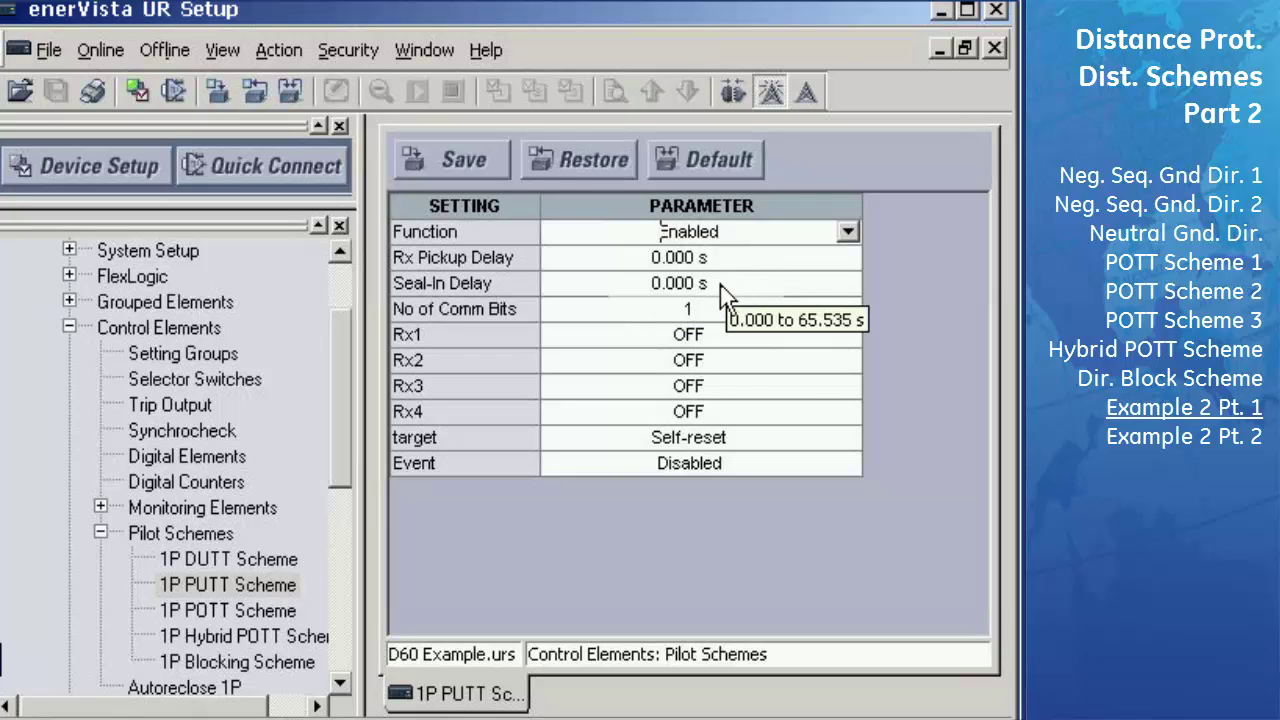
Step: Set the PUTT scheme's Seal-In Delay to 0.010 s
left_click(850, 286)
left_click(850, 285)
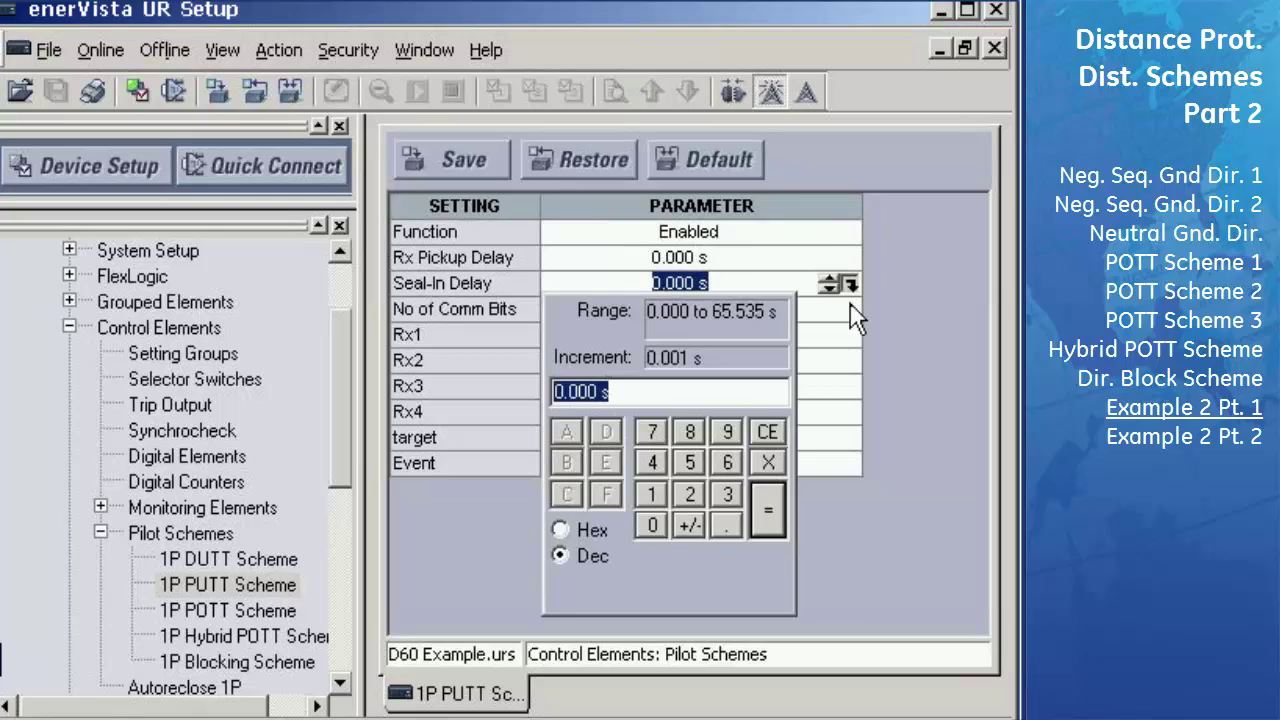
type("0.0")
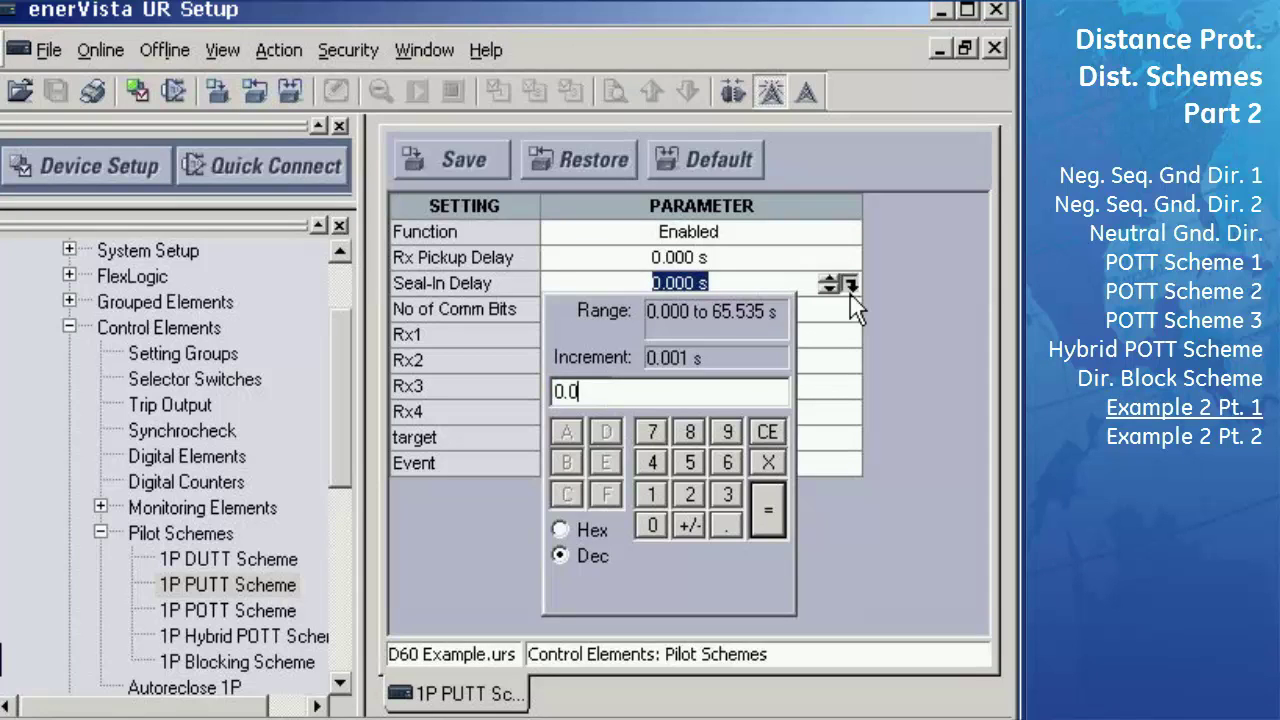
type("1")
left_click(773, 514)
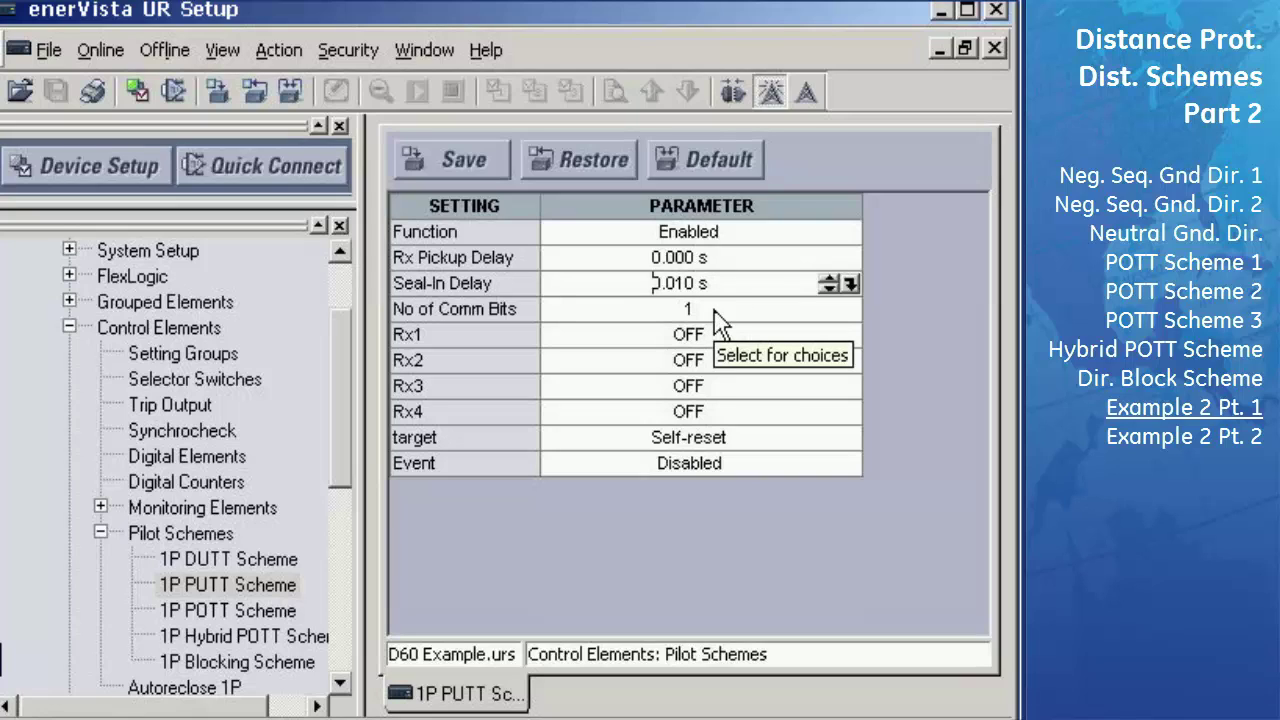
key("shift+End")
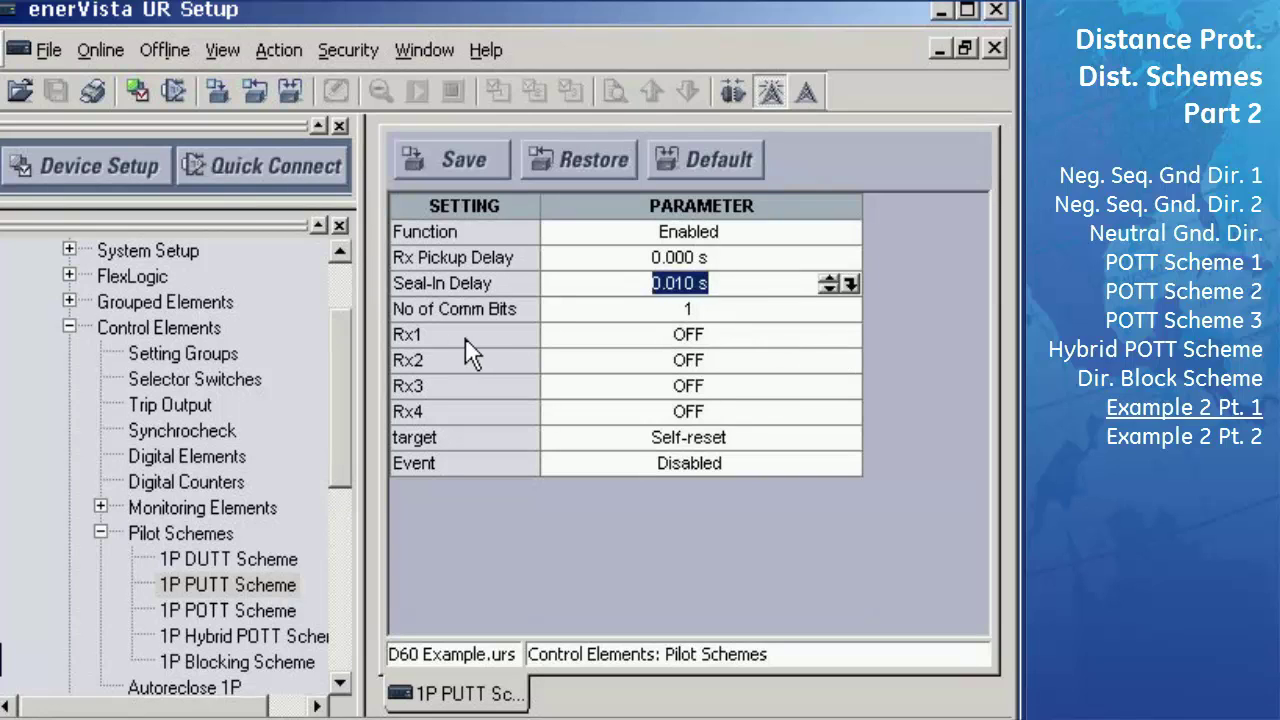
Step: Assign the PERMIS RCVD On(H7a) operand to Rx1 of the PUTT scheme
left_click(854, 331)
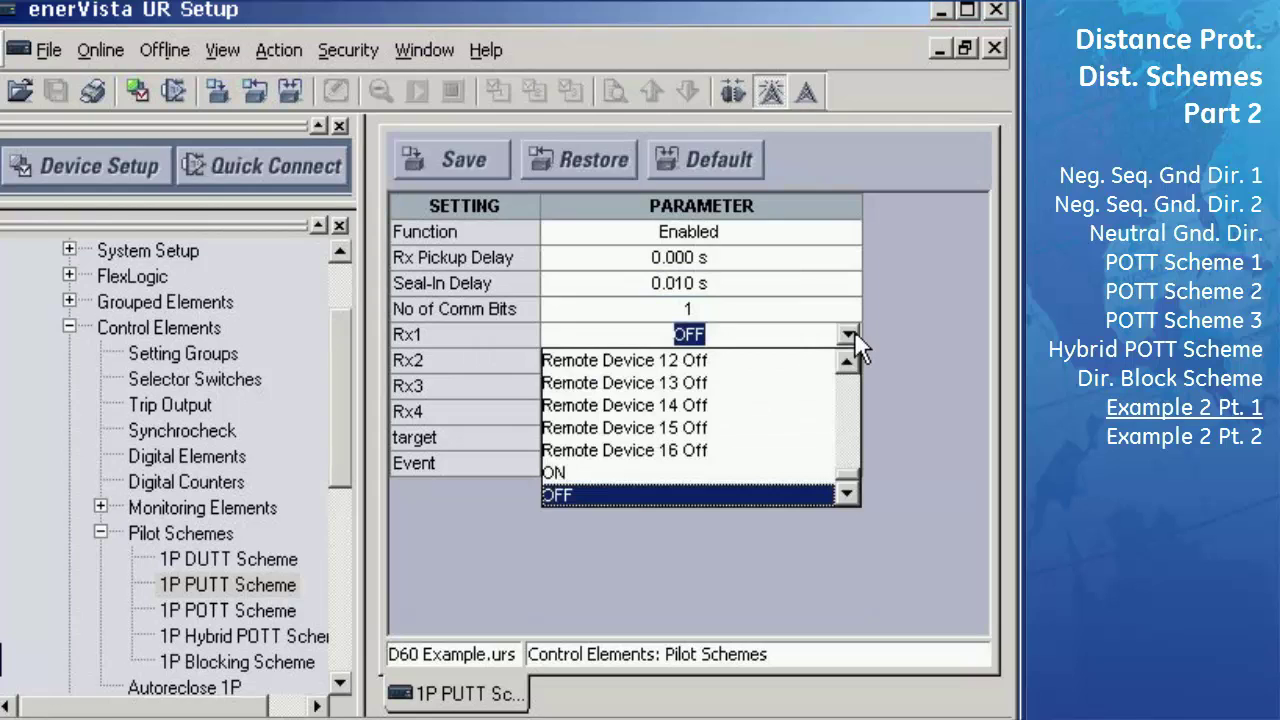
key("c")
key("Down")
key("Down")
key("Down")
key("Down")
key("Down")
key("Down")
key("Down")
key("Down")
key("Down")
key("Down")
key("Down")
key("Down")
key("Down")
key("Down")
key("Down")
key("Down")
key("Down")
key("Down")
key("Down")
key("Down")
key("Down")
key("Down")
key("Down")
key("Down")
key("Down")
key("Down")
key("Down")
key("Down")
key("Down")
key("Down")
key("Down")
key("Down")
key("Down")
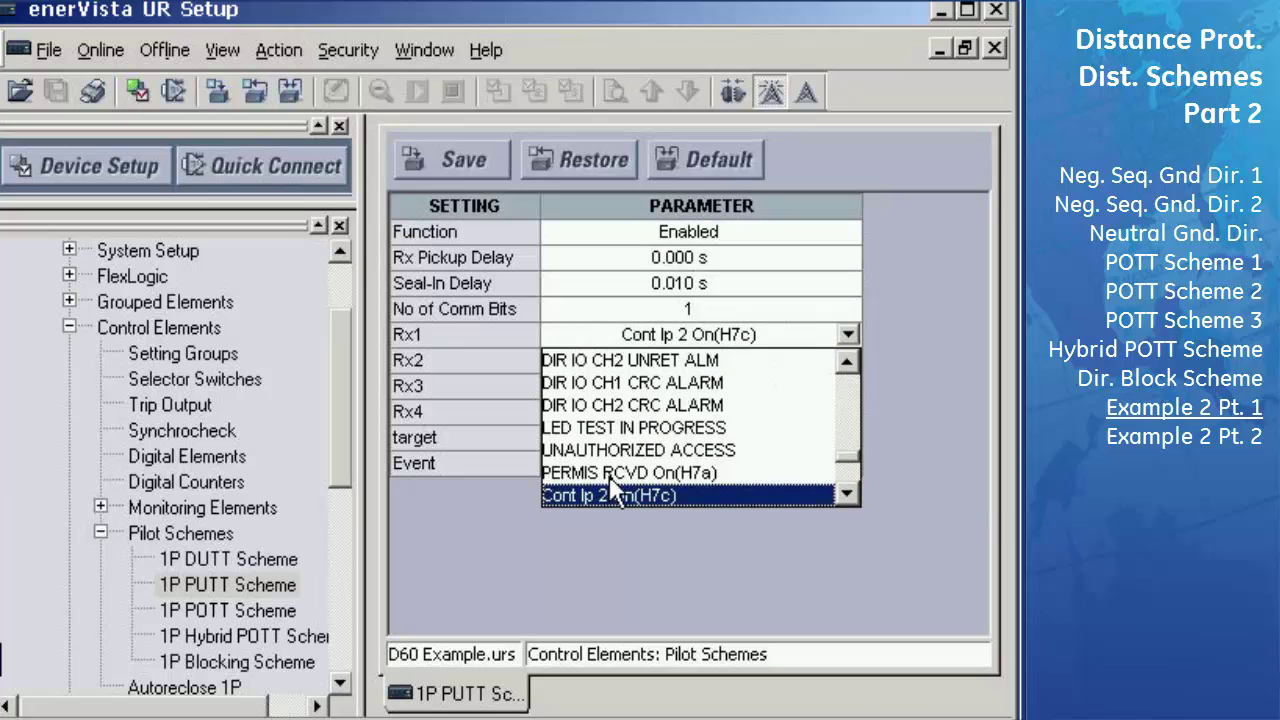
left_click(640, 474)
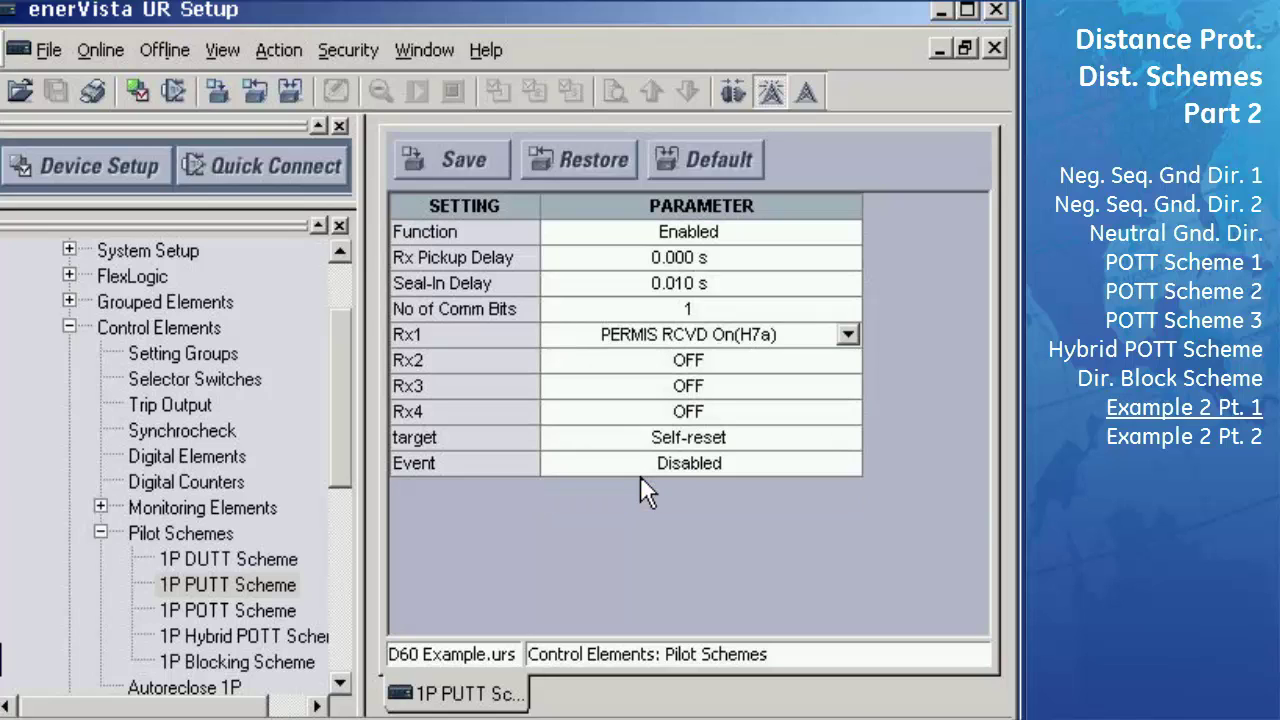
Step: Set the PUTT scheme's target to Latched and enable its events
left_click(853, 437)
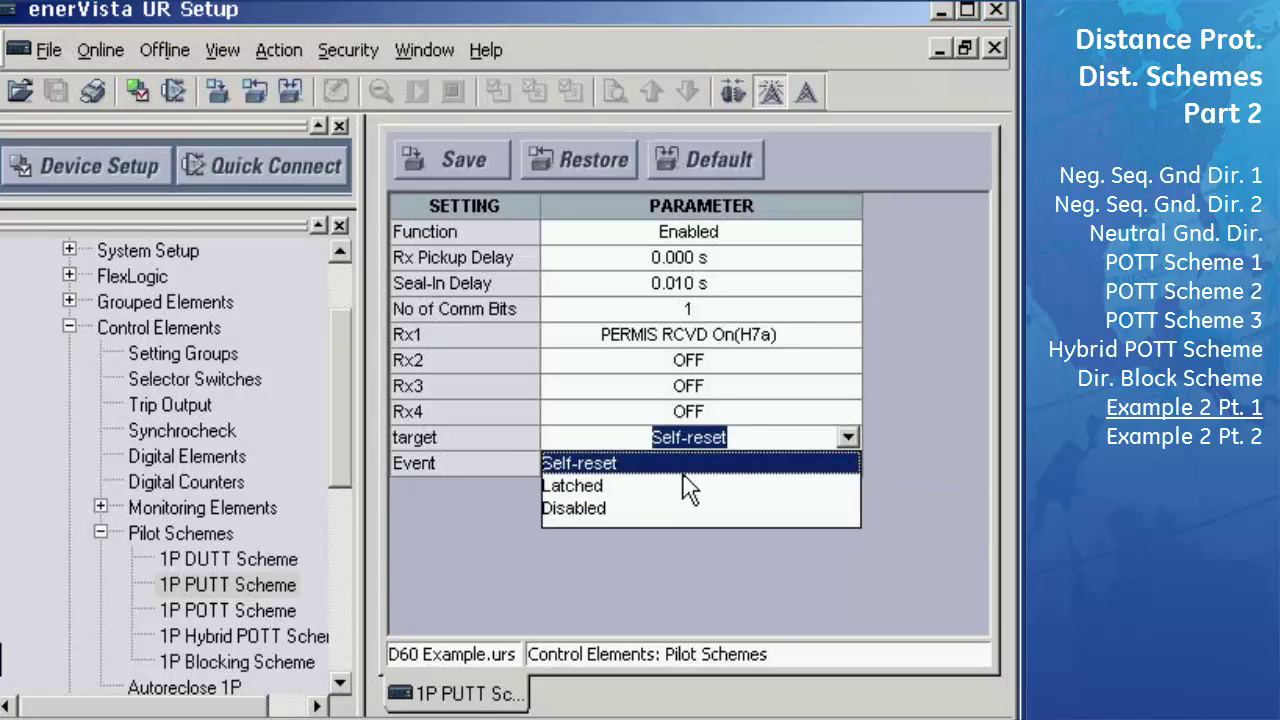
left_click(615, 488)
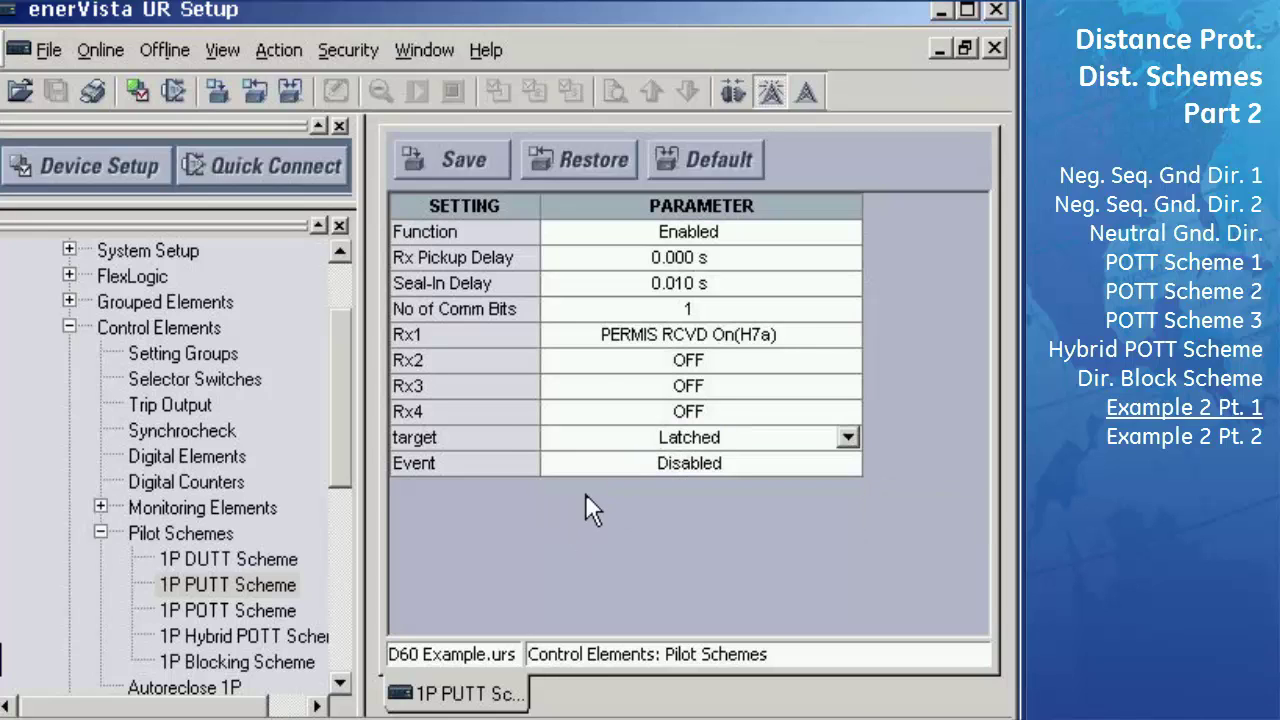
left_click(845, 465)
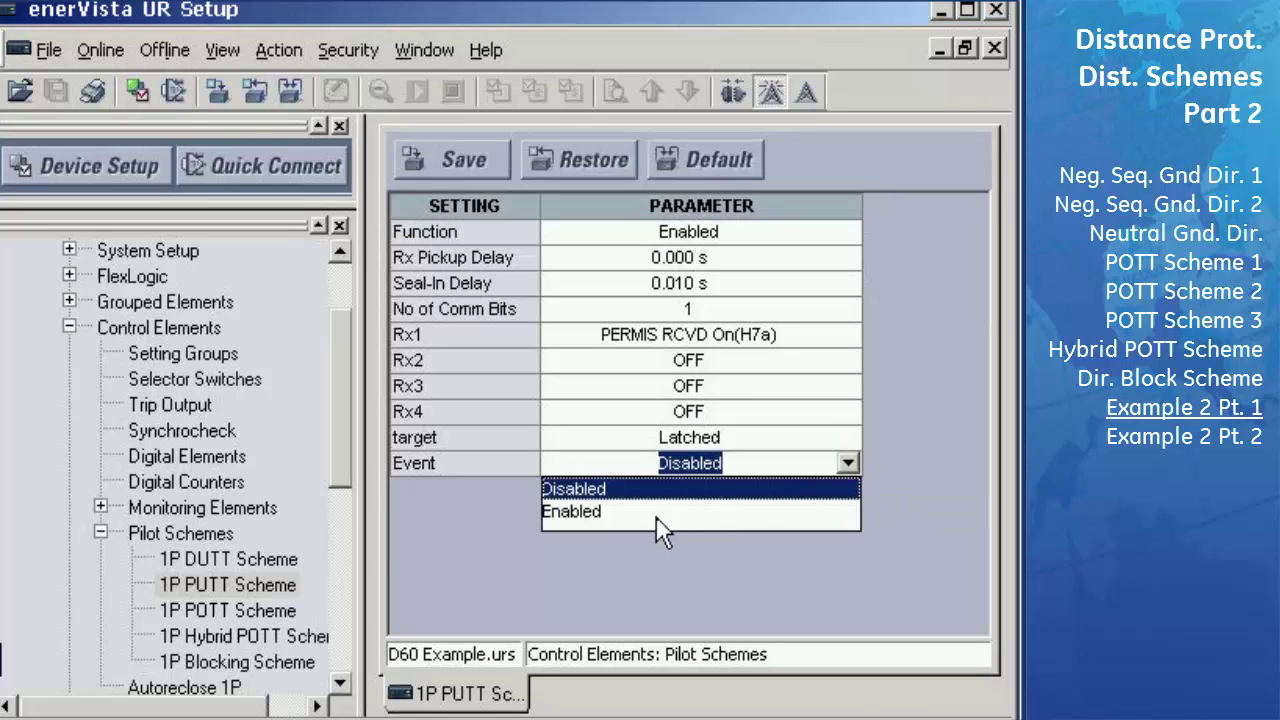
left_click(597, 512)
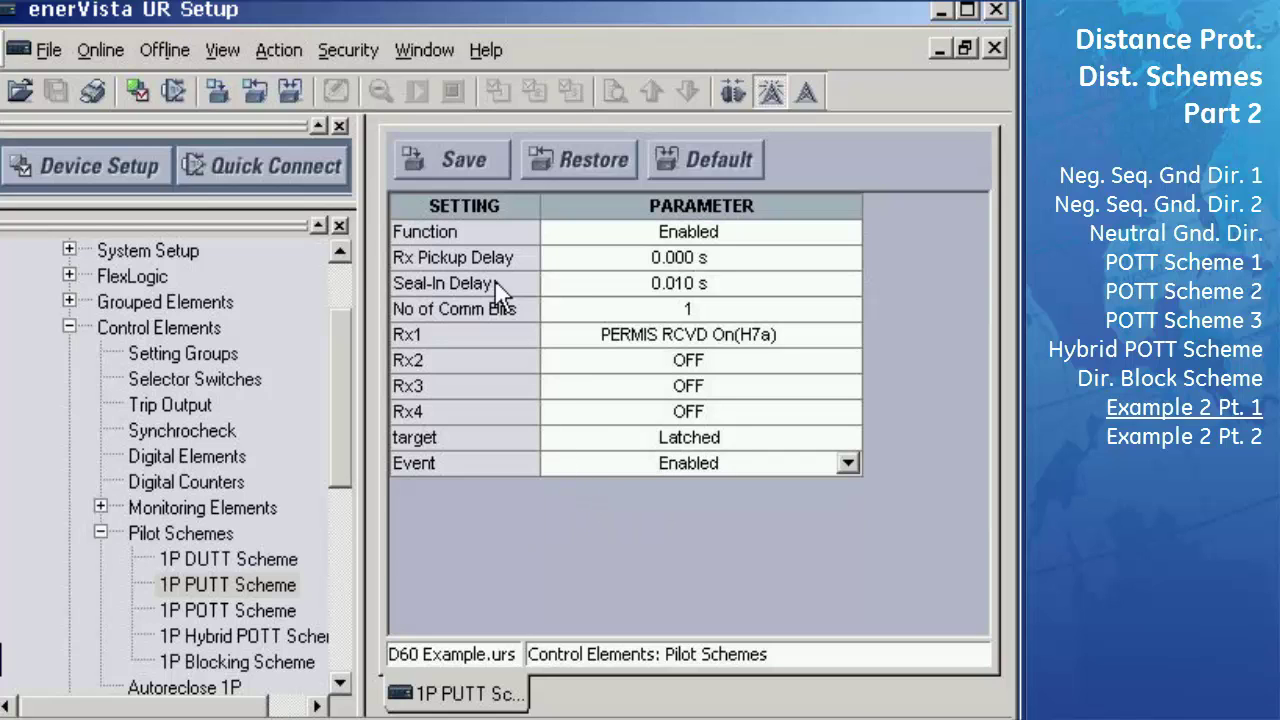
Step: Save the PUTT scheme settings and close their window
left_click(468, 165)
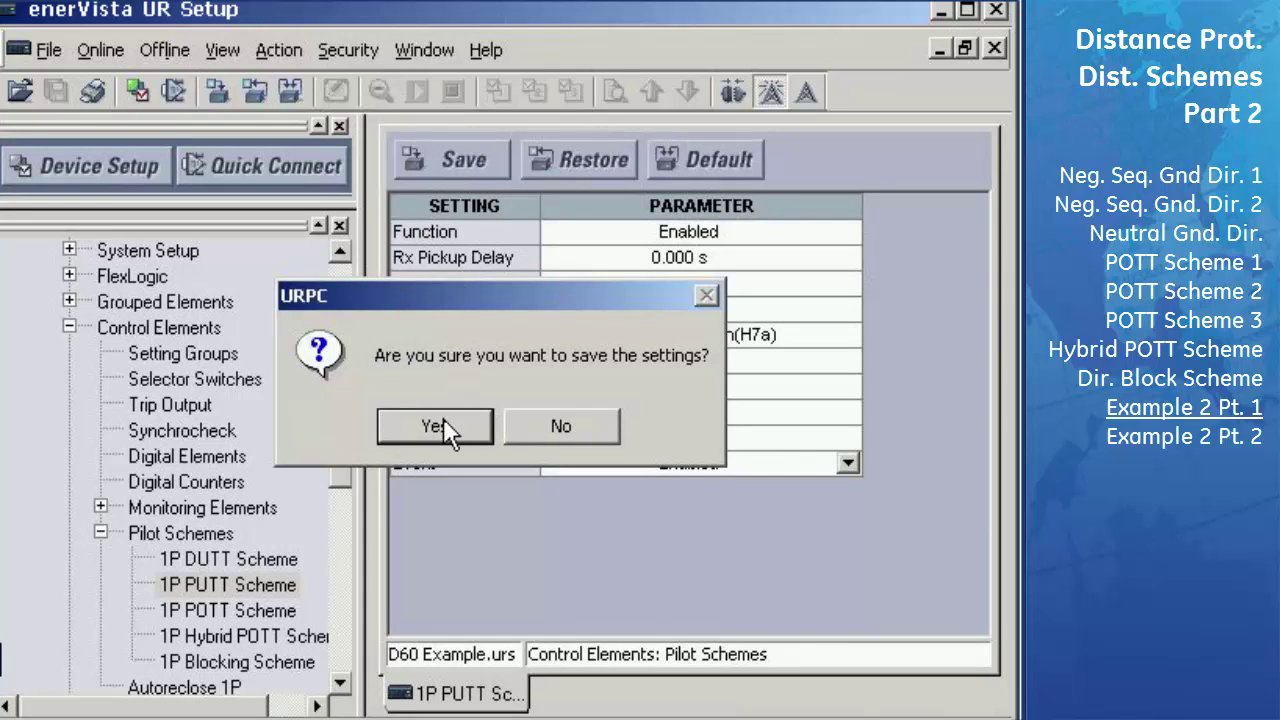
left_click(440, 422)
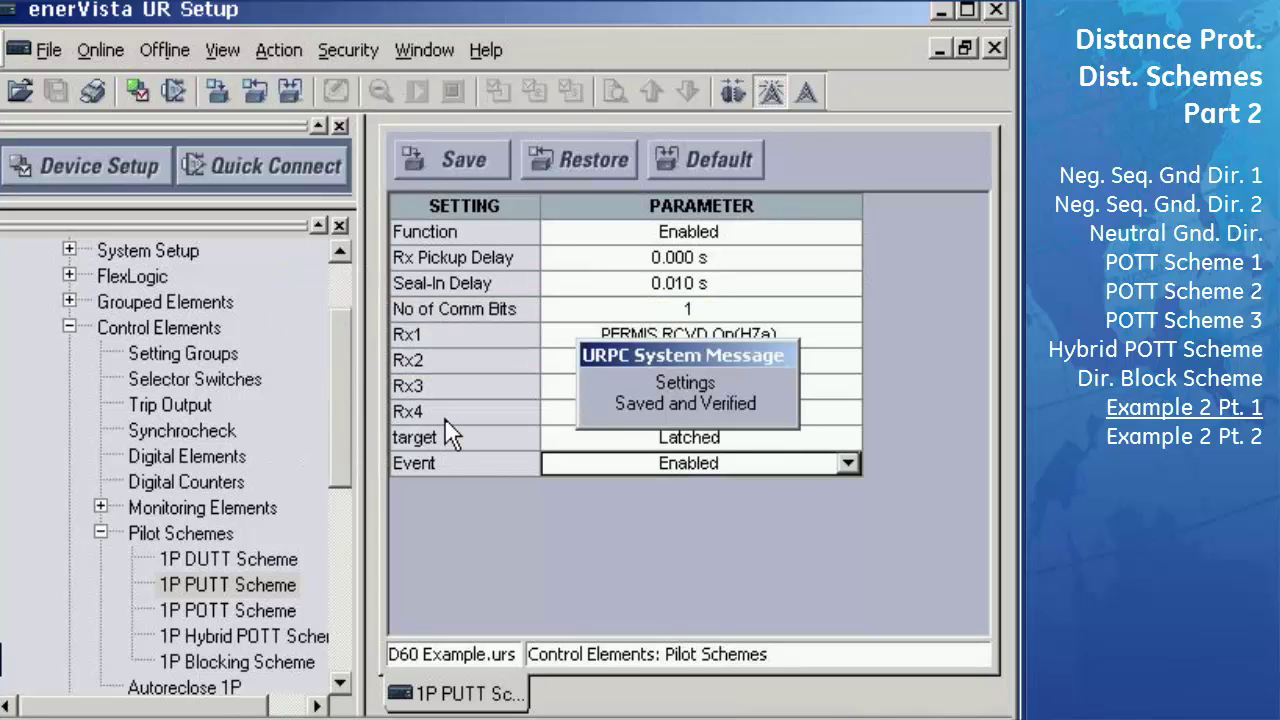
left_click(996, 48)
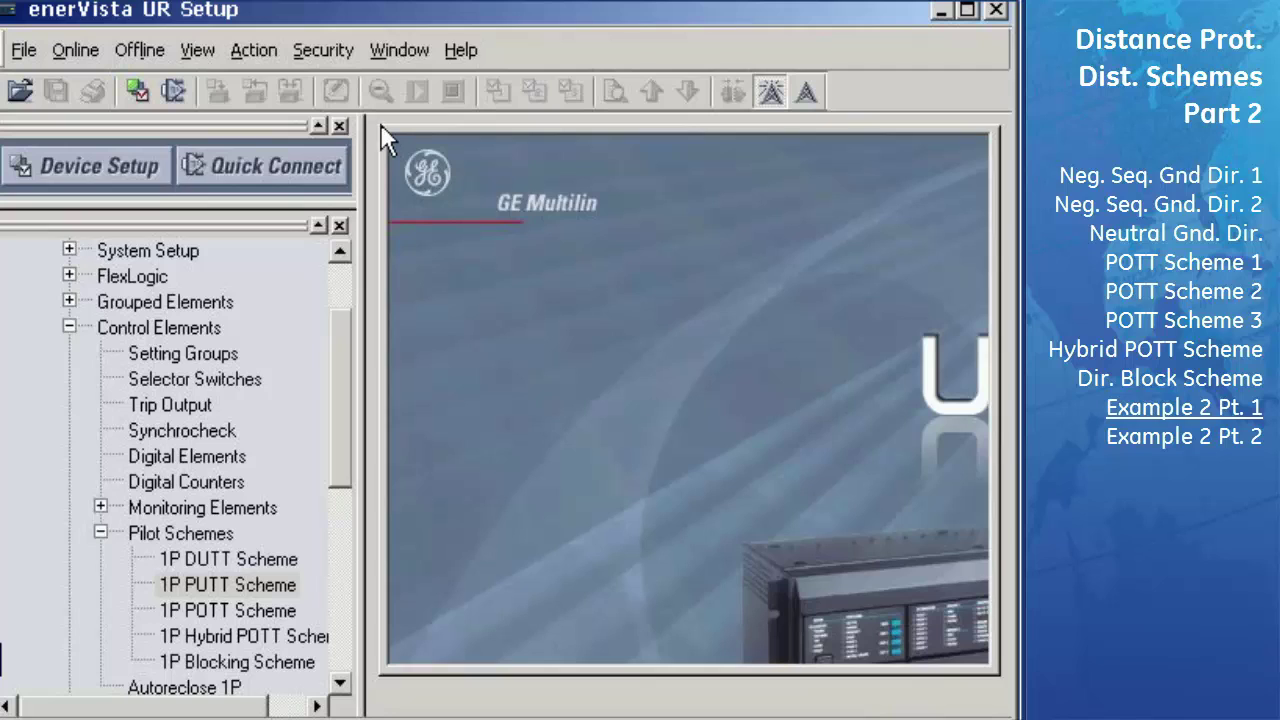
Step: Open the Virtual Outputs settings under Inputs/Outputs and set the ID of virtual output 1 to TRIP
left_click(70, 326)
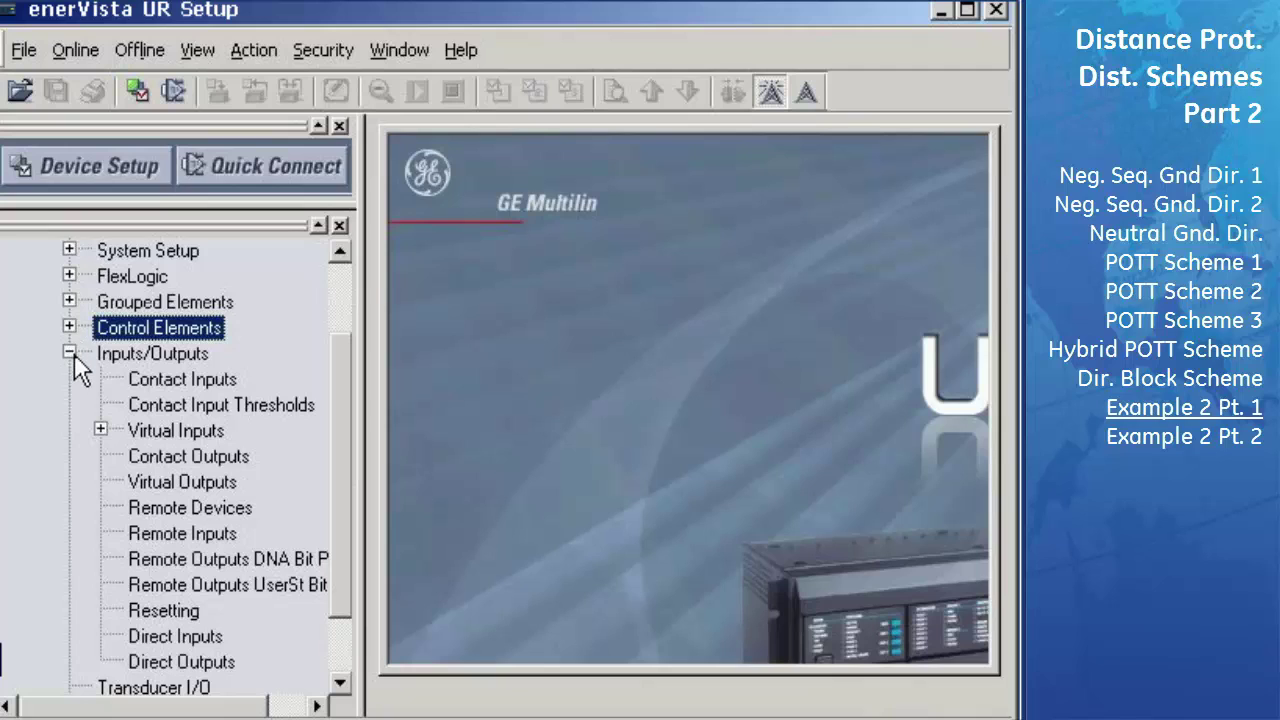
double_click(180, 484)
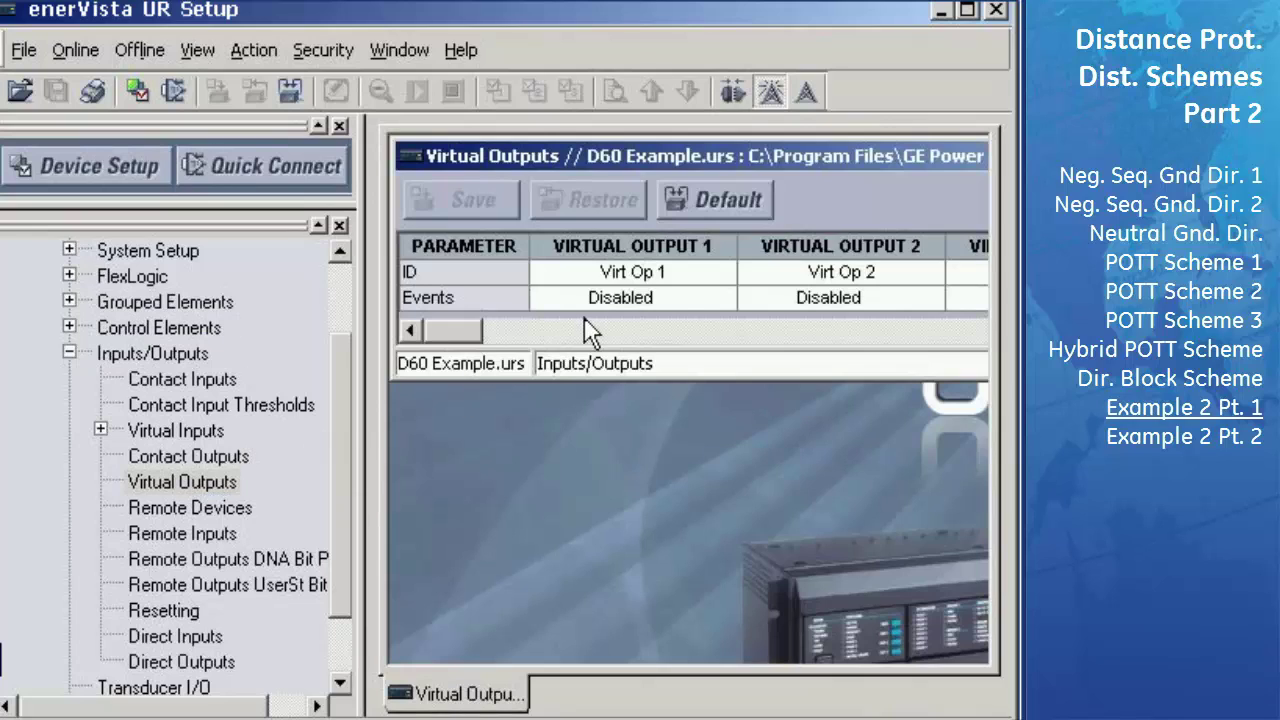
double_click(710, 150)
left_click(690, 246)
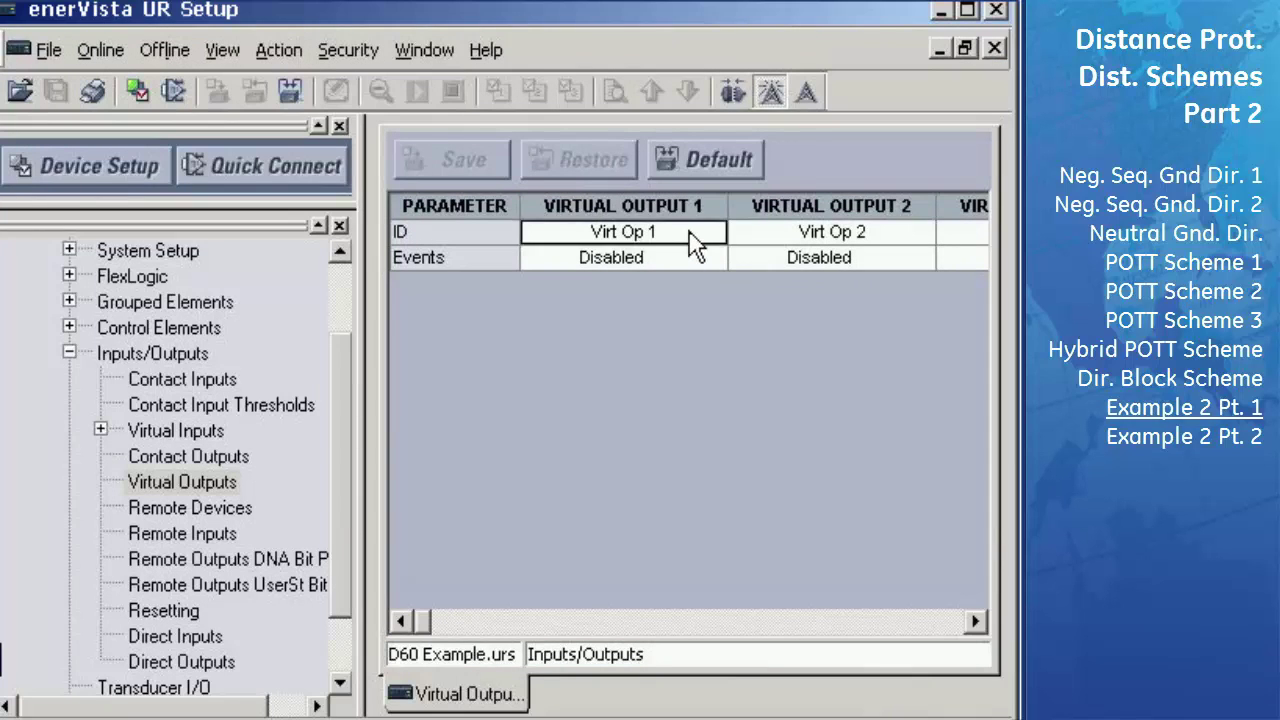
type("TRIP")
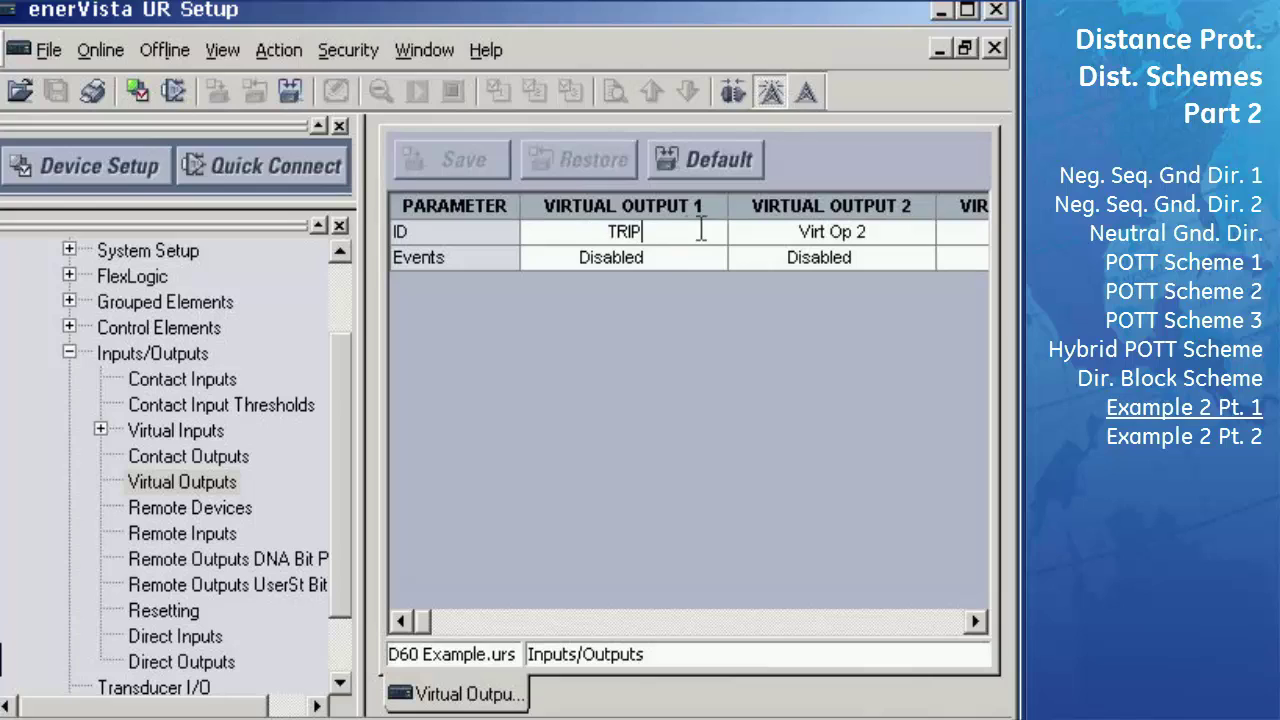
Step: Set the ID of virtual output 2 to GR TRIP
left_click(907, 235)
left_click(904, 232)
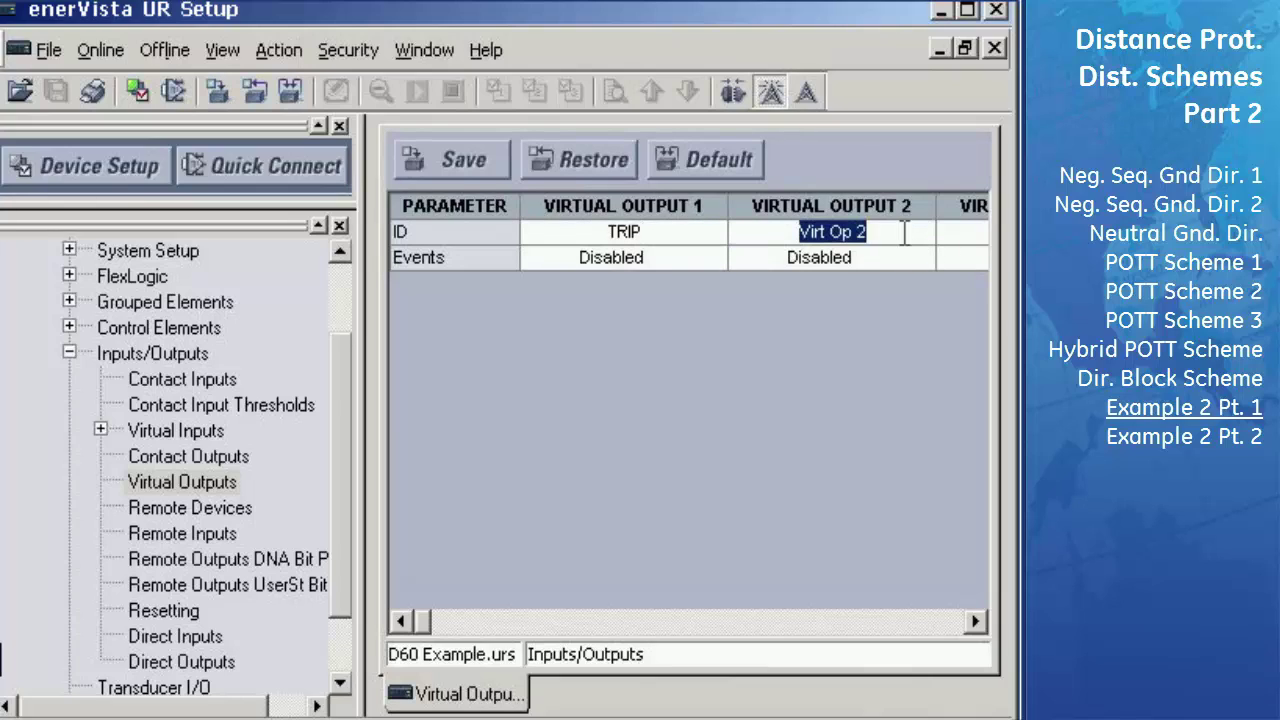
type("GR ")
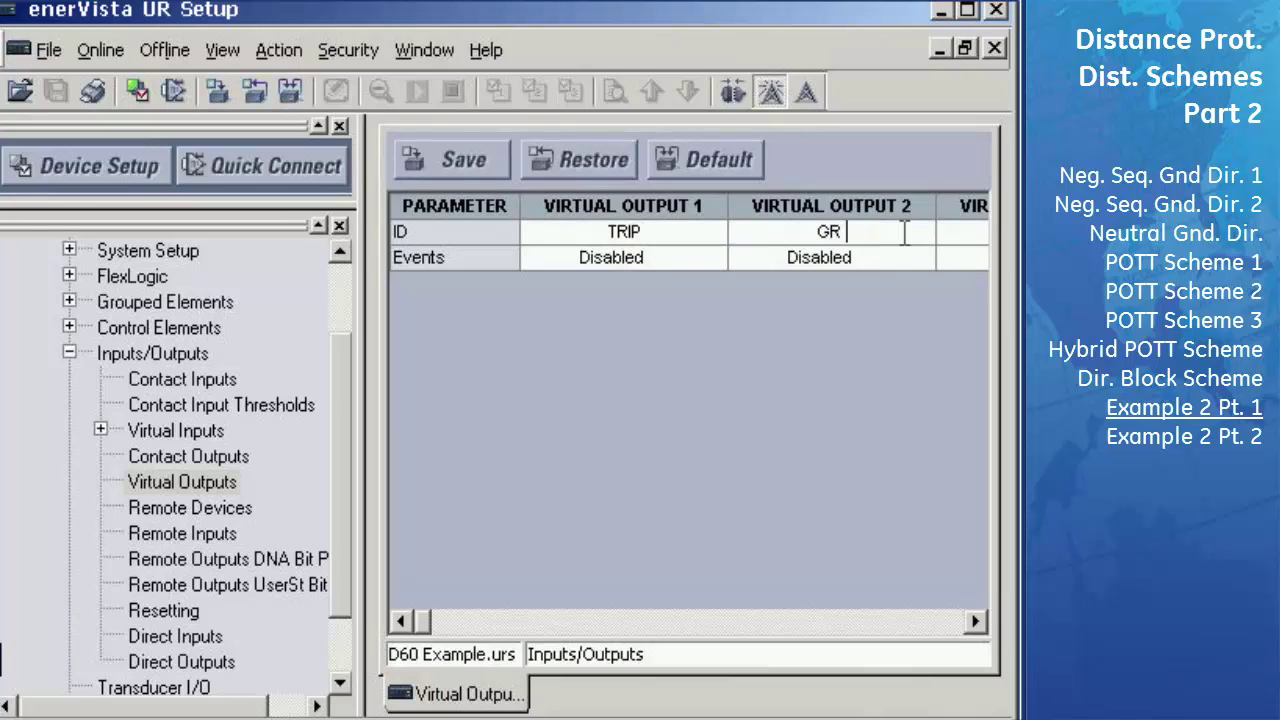
type("TRIP")
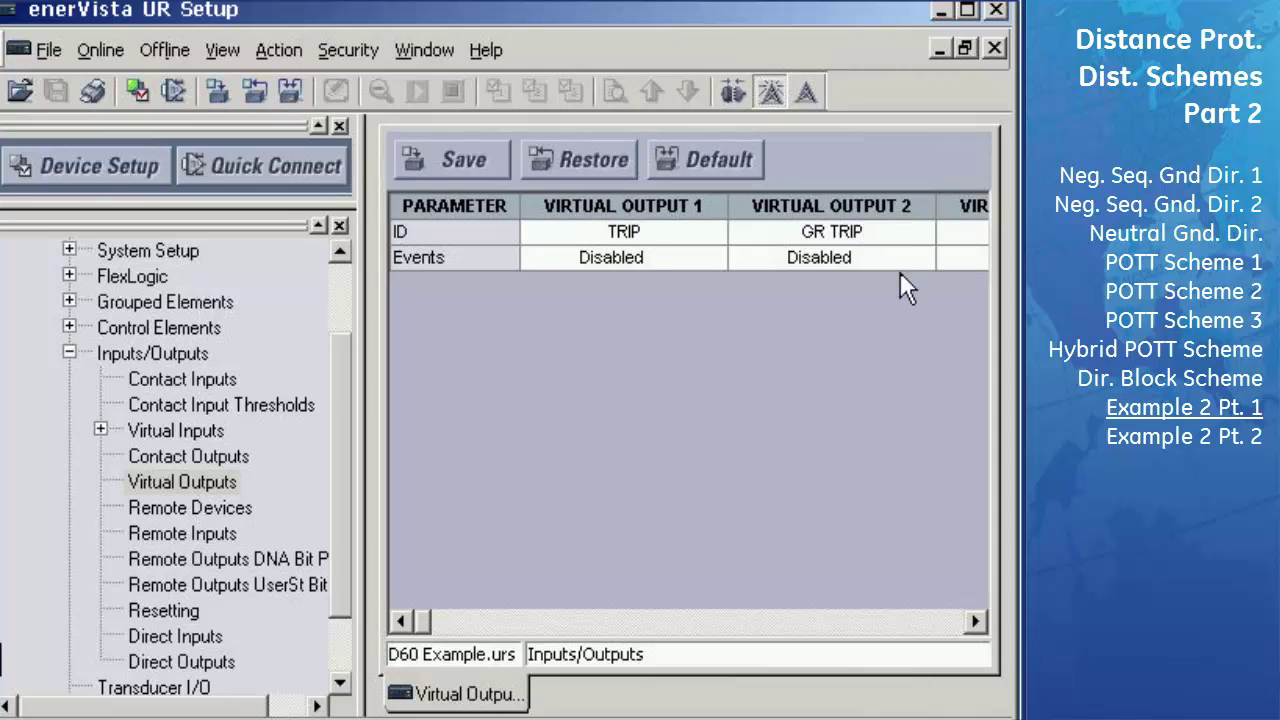
Step: Set the ID of virtual output 3 to PH TRIP
left_click(975, 621)
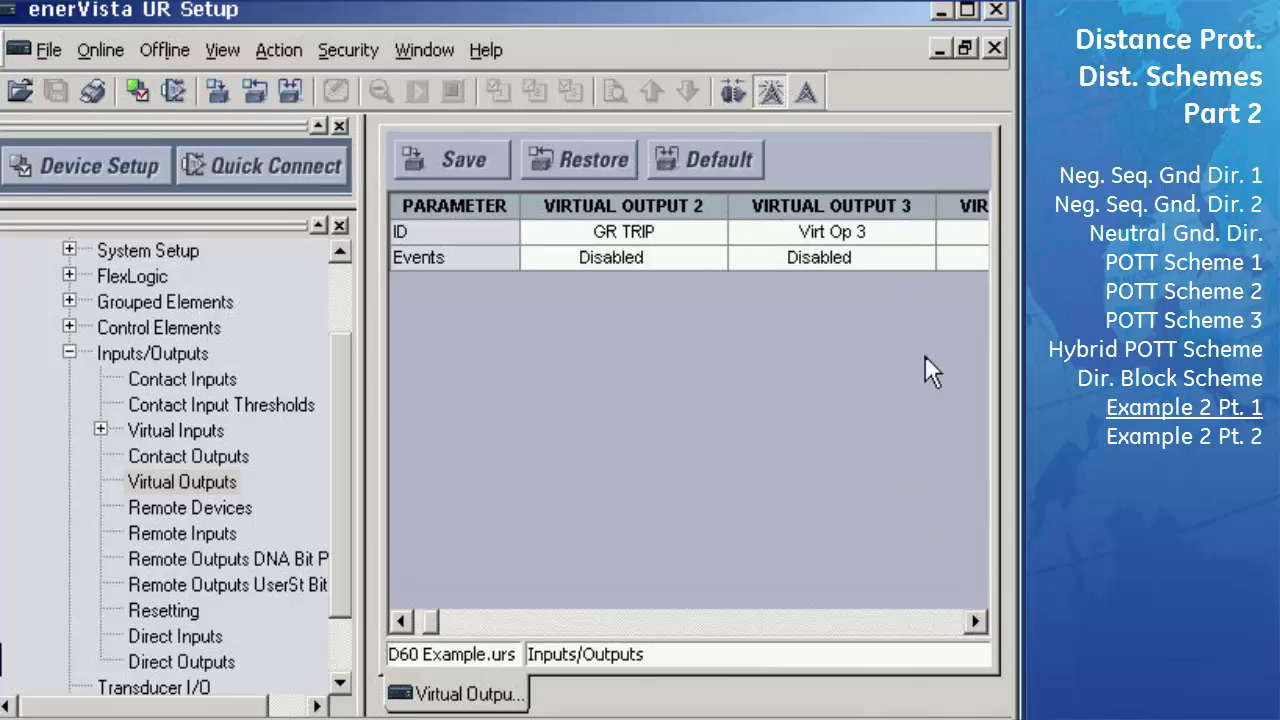
left_click(921, 250)
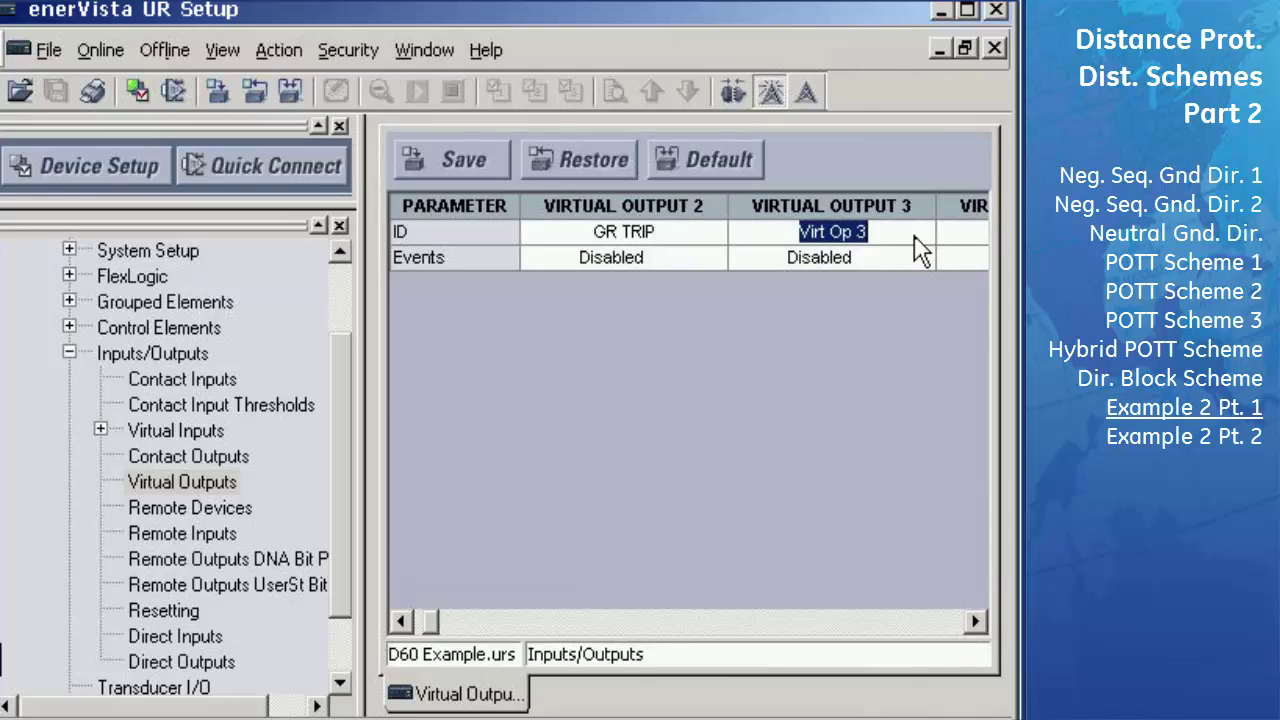
type("PH TRI")
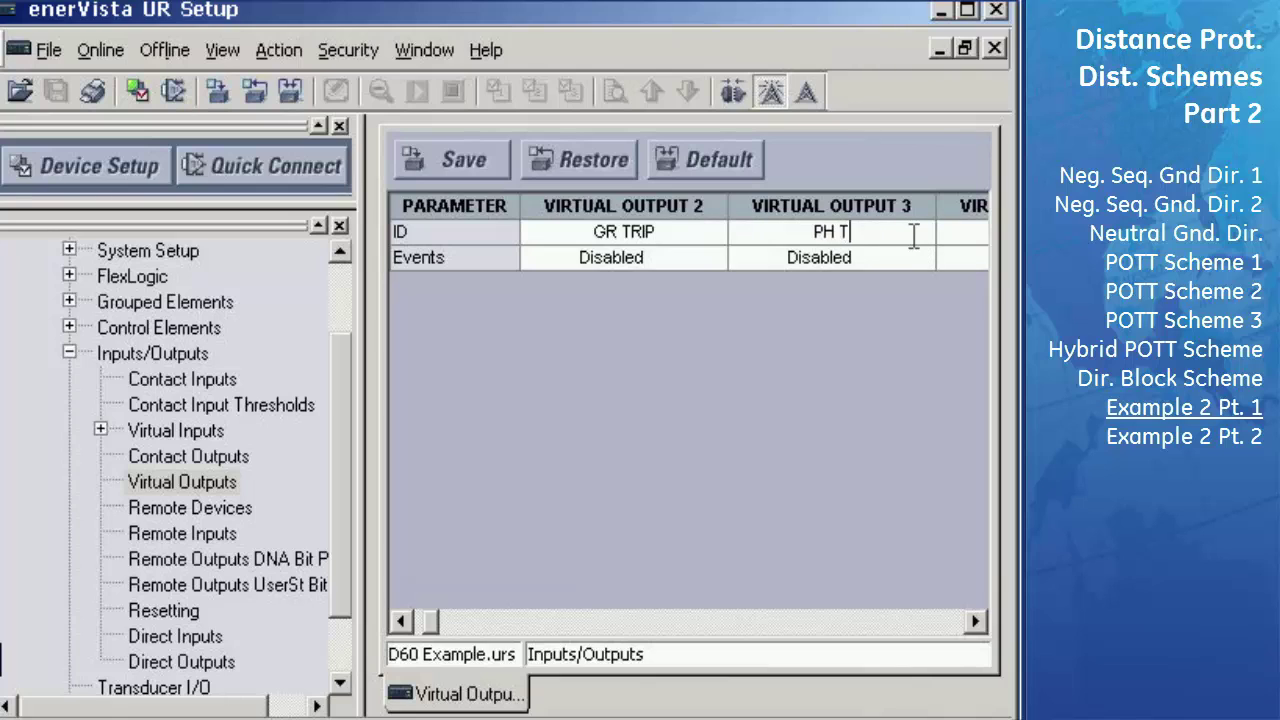
type("P")
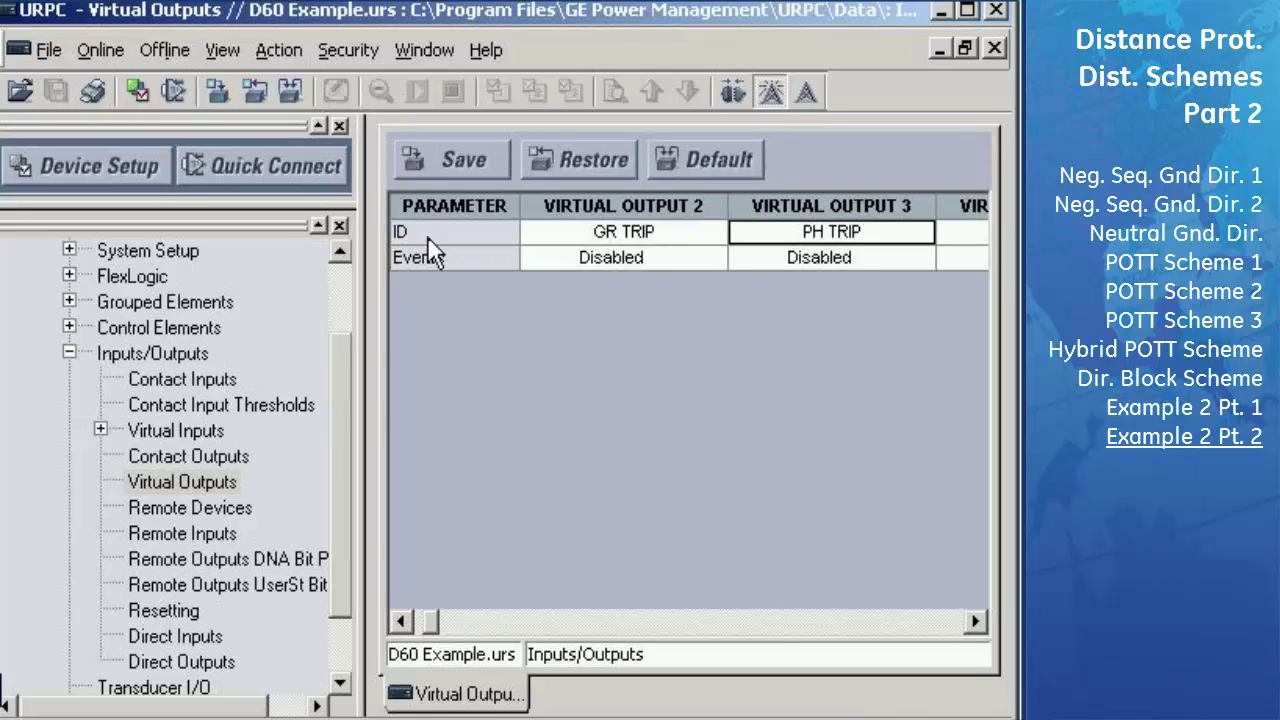
Step: Enable events for virtual outputs 3, 2 and 1
left_click(924, 260)
left_click(815, 305)
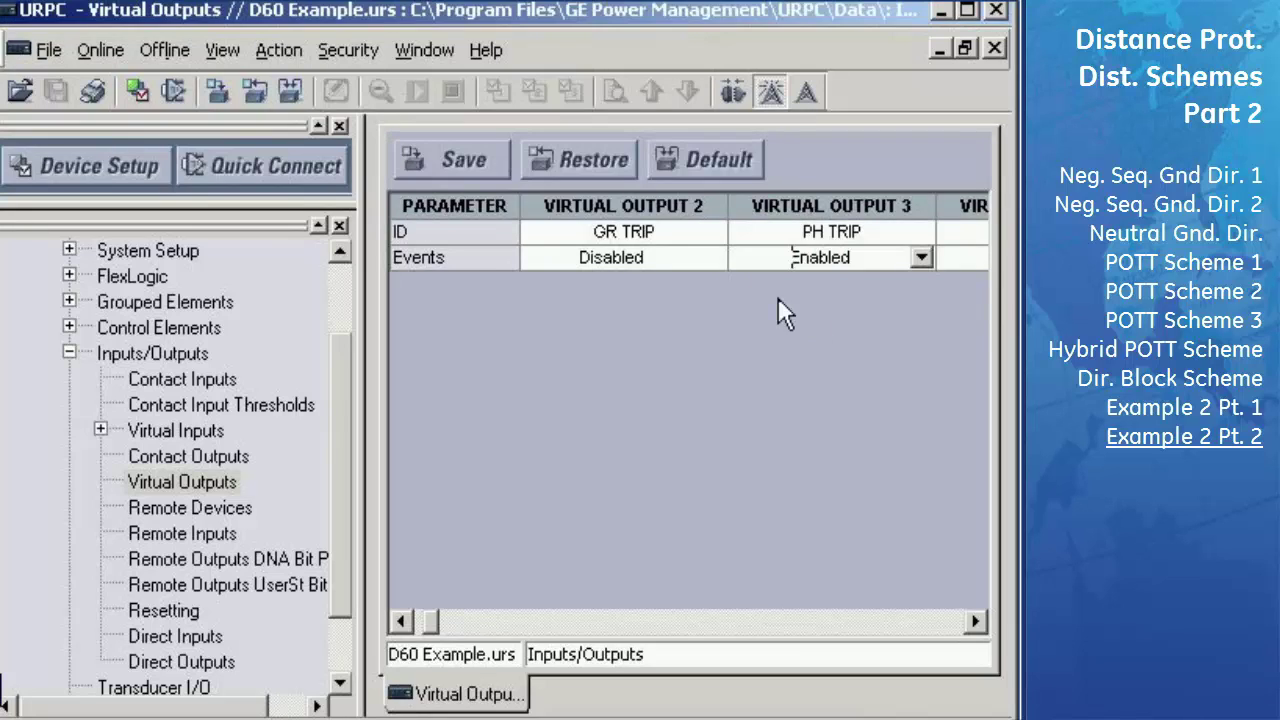
left_click(715, 255)
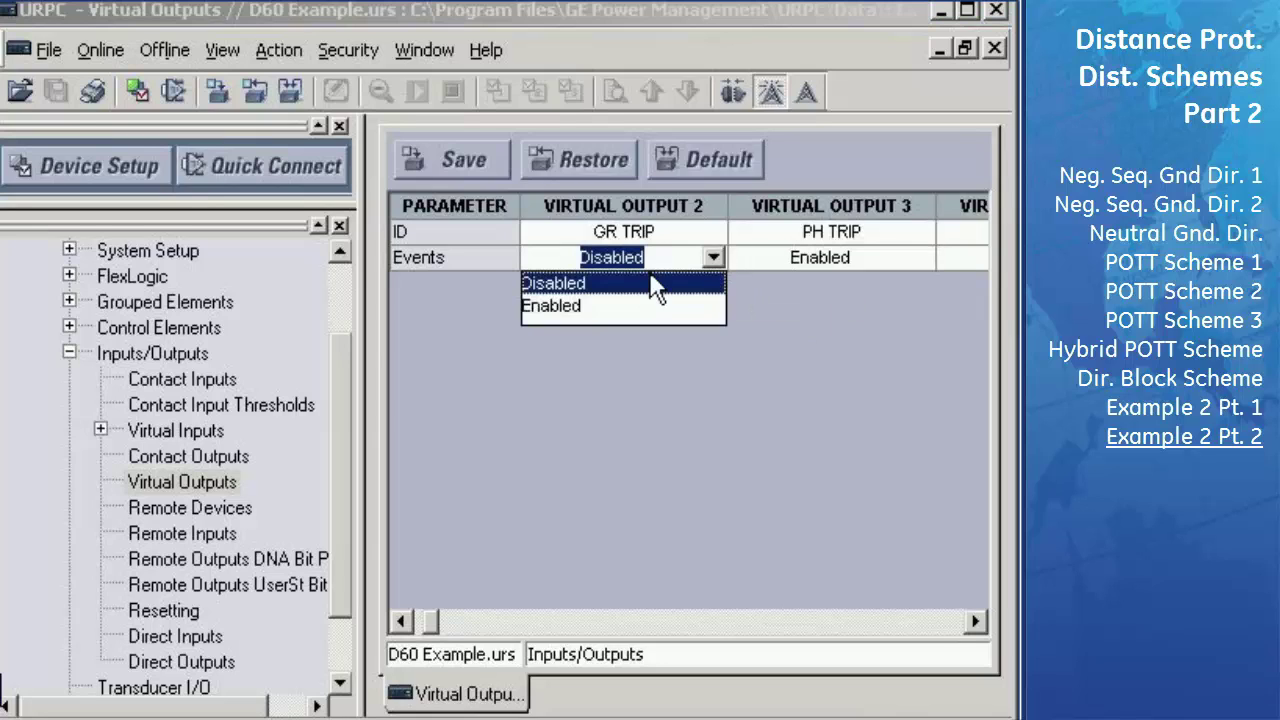
left_click(562, 308)
left_click(404, 620)
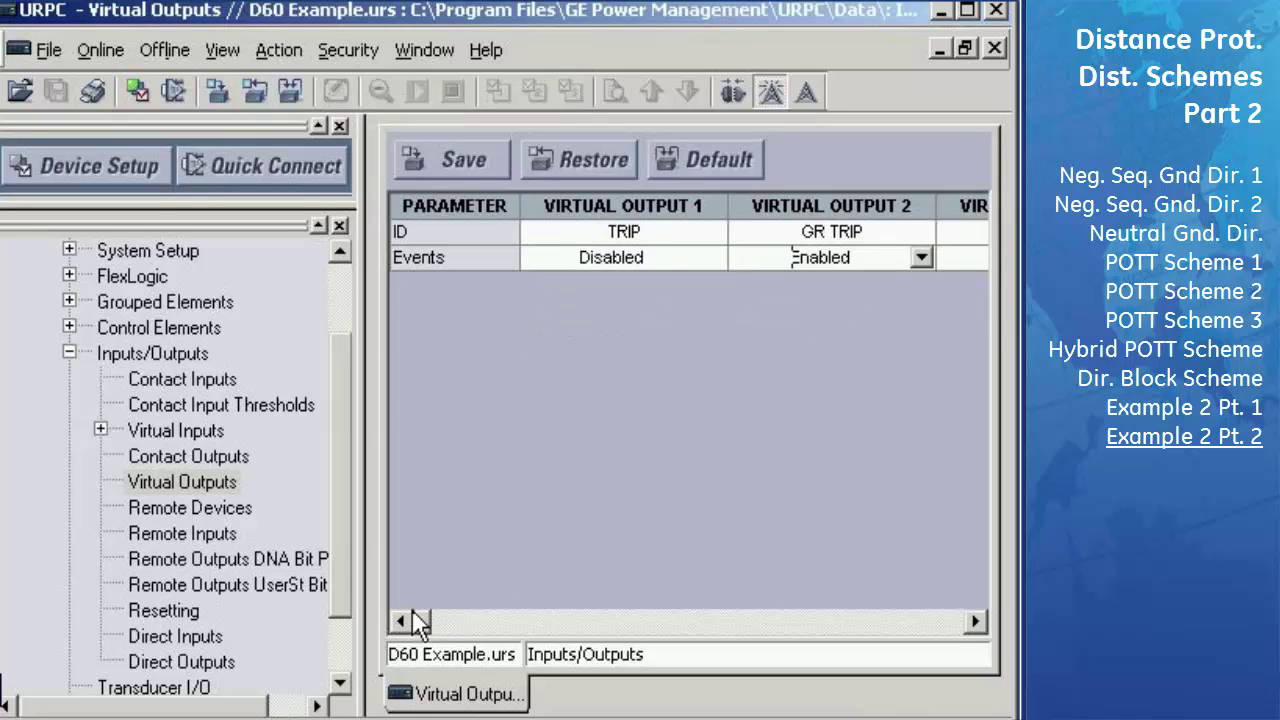
left_click(704, 260)
left_click(574, 314)
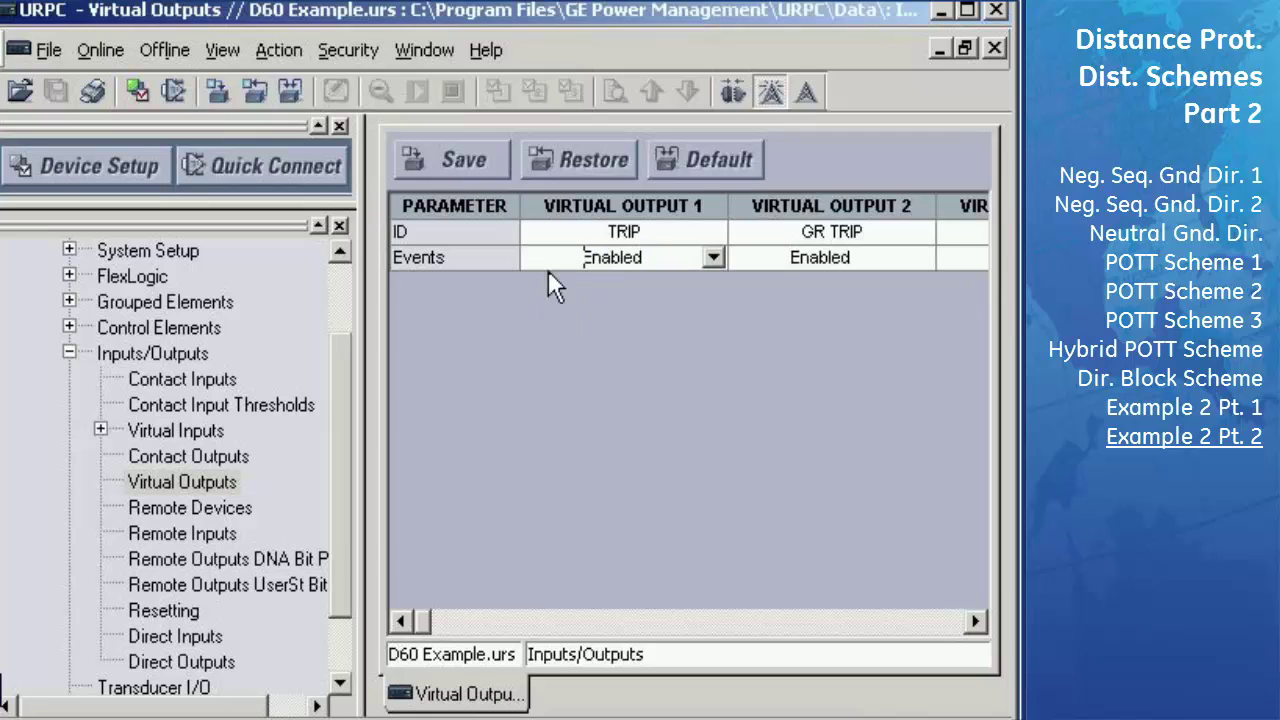
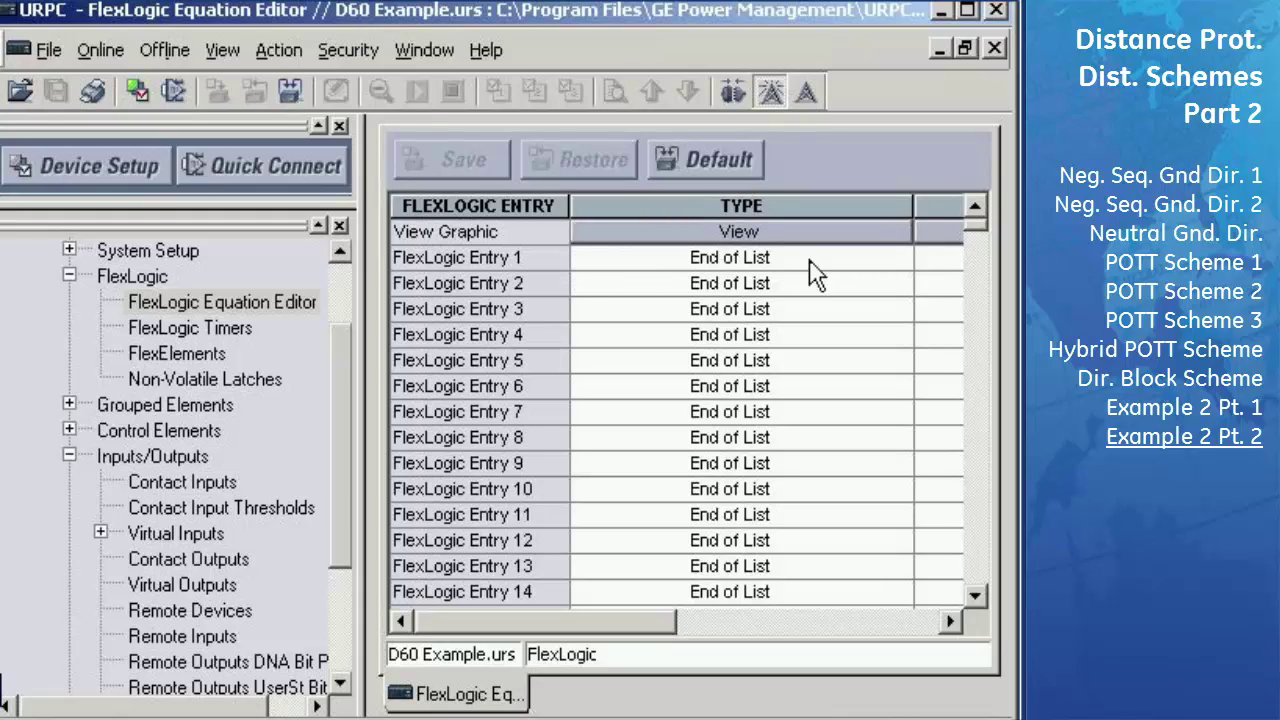
Step: Set the type of FlexLogic Entry 1 to Protection Element in the FlexLogic Equation Editor
left_click(900, 257)
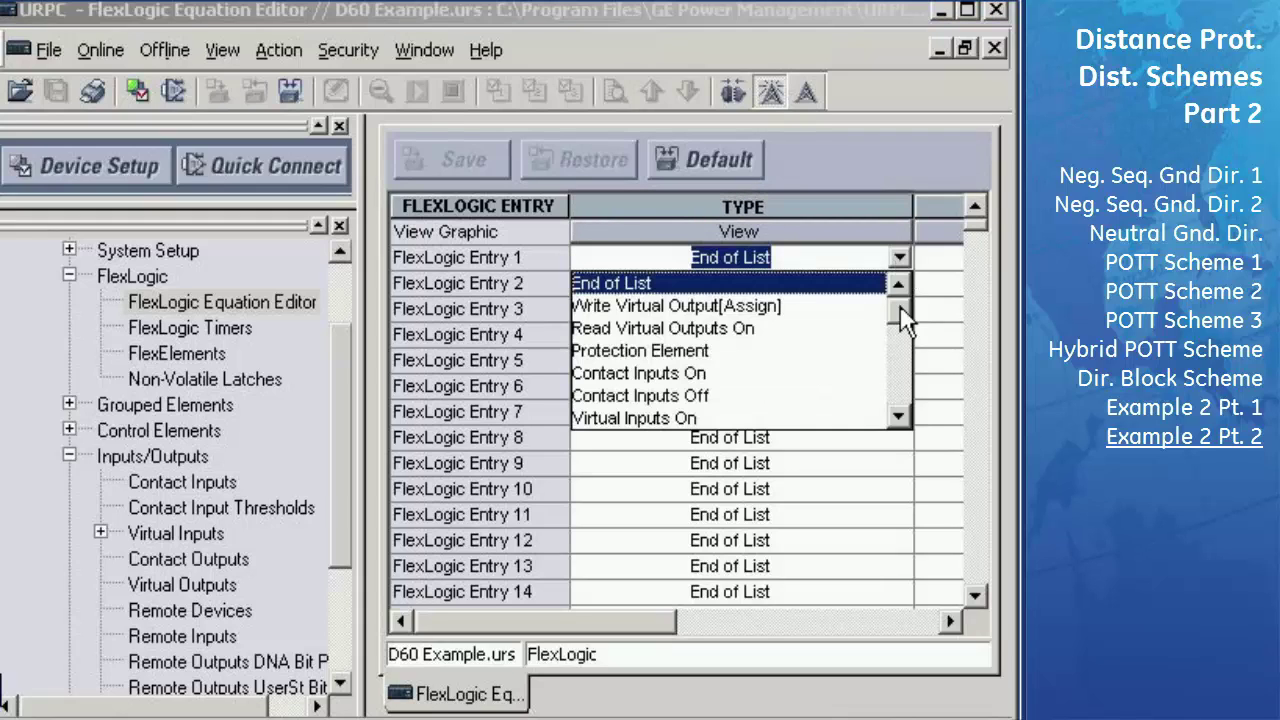
mouse_move(900, 314)
left_mouse_down()
mouse_move(900, 416)
mouse_move(900, 320)
left_mouse_up()
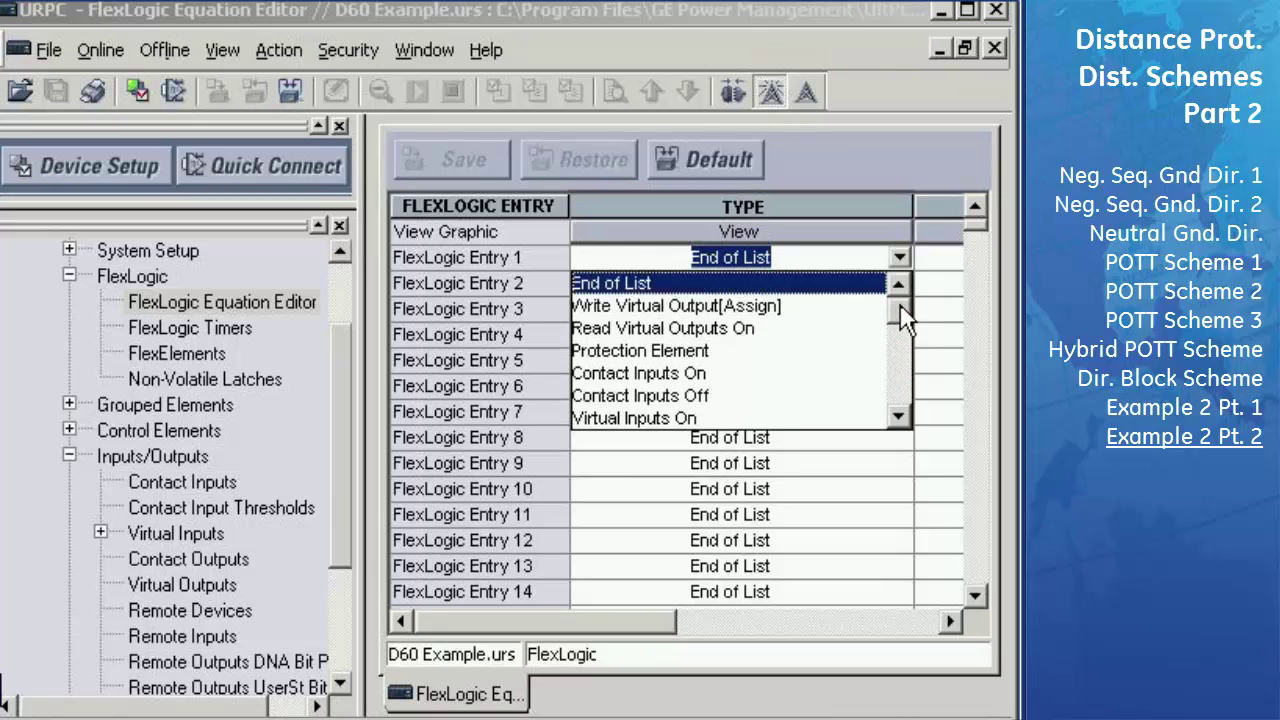
left_click(700, 347)
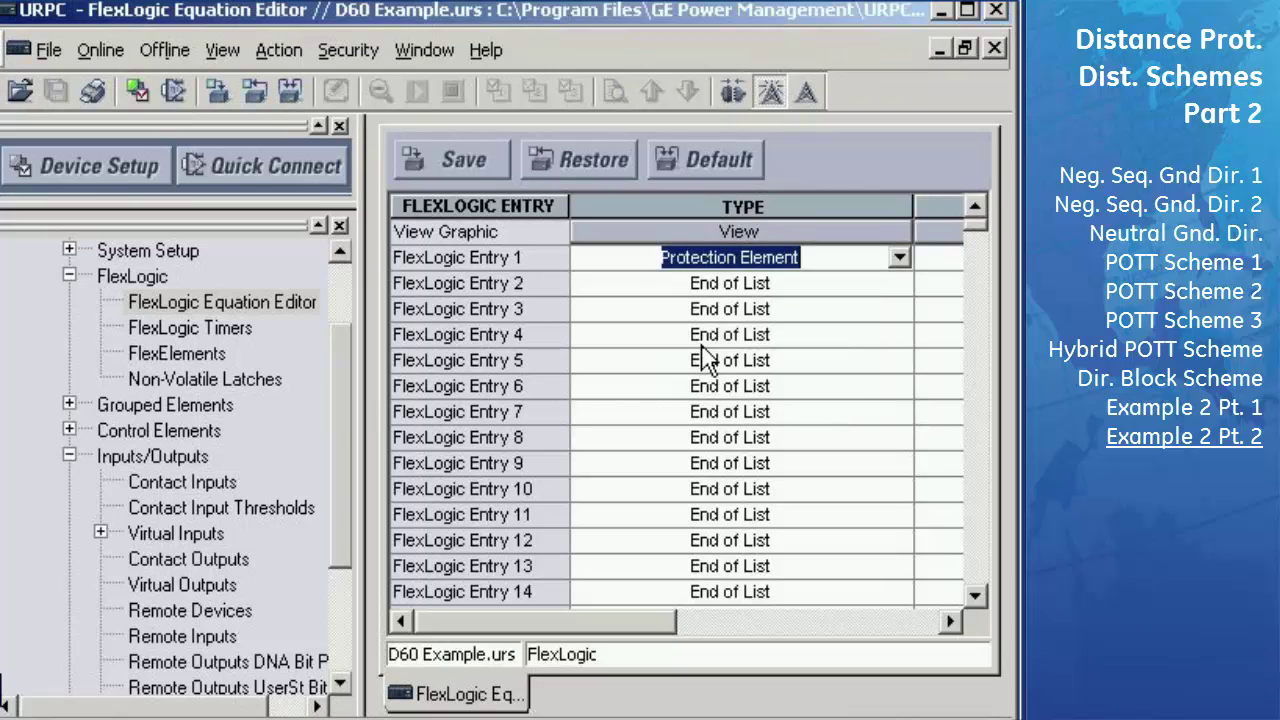
Step: Set the syntax of FlexLogic Entry 1 to GND DIST Z1 OP
left_click(949, 624)
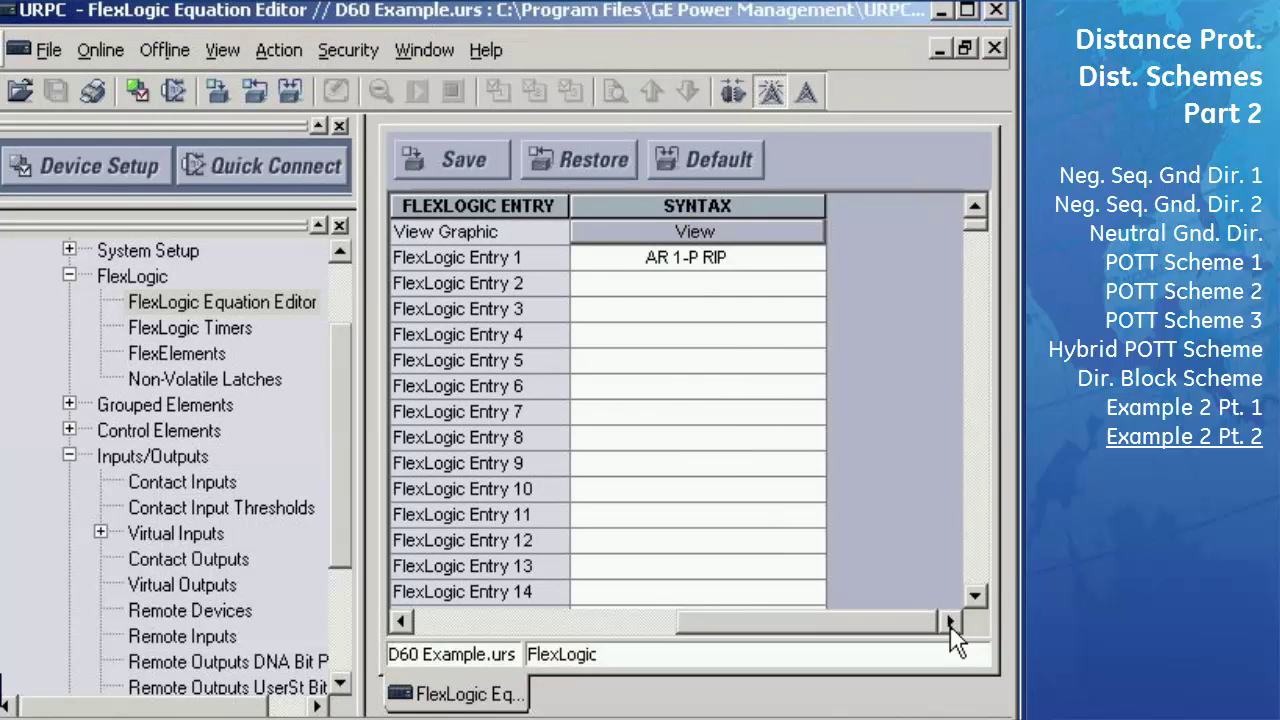
left_click(817, 259)
key("g")
key("Down")
key("Down")
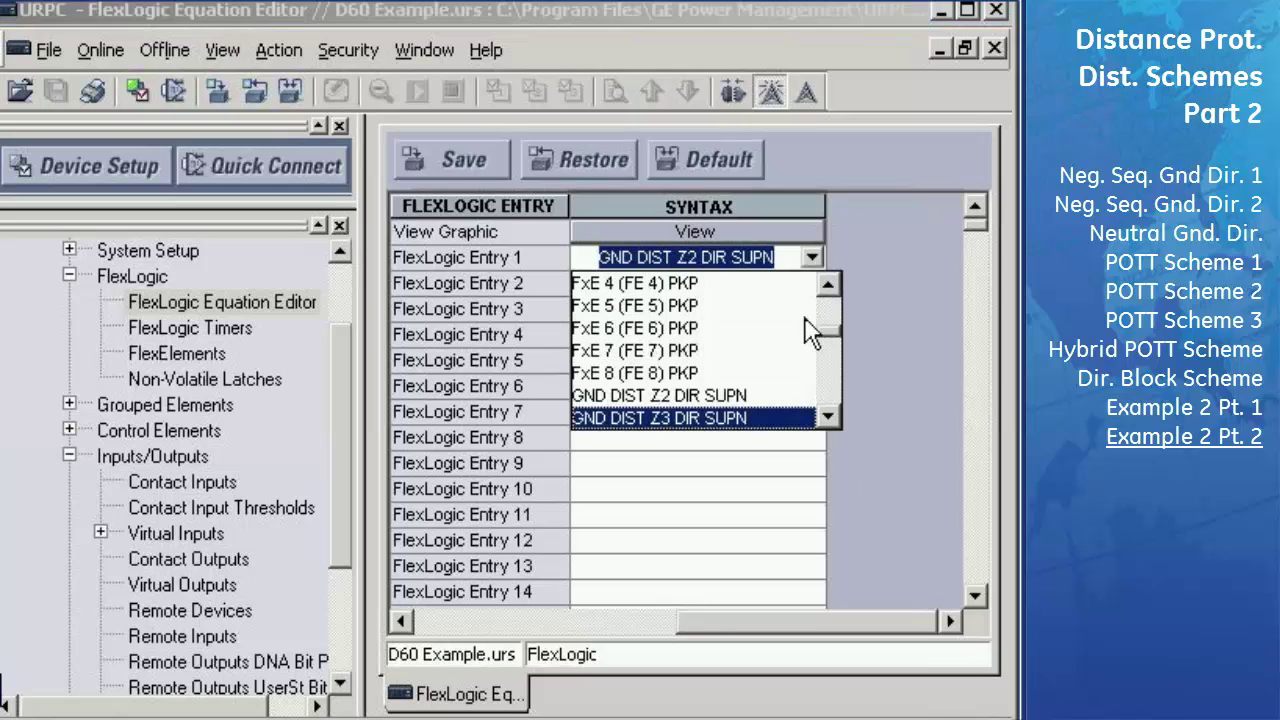
key("Down")
key("Down")
key("Down")
key("Down")
key("Down")
key("Down")
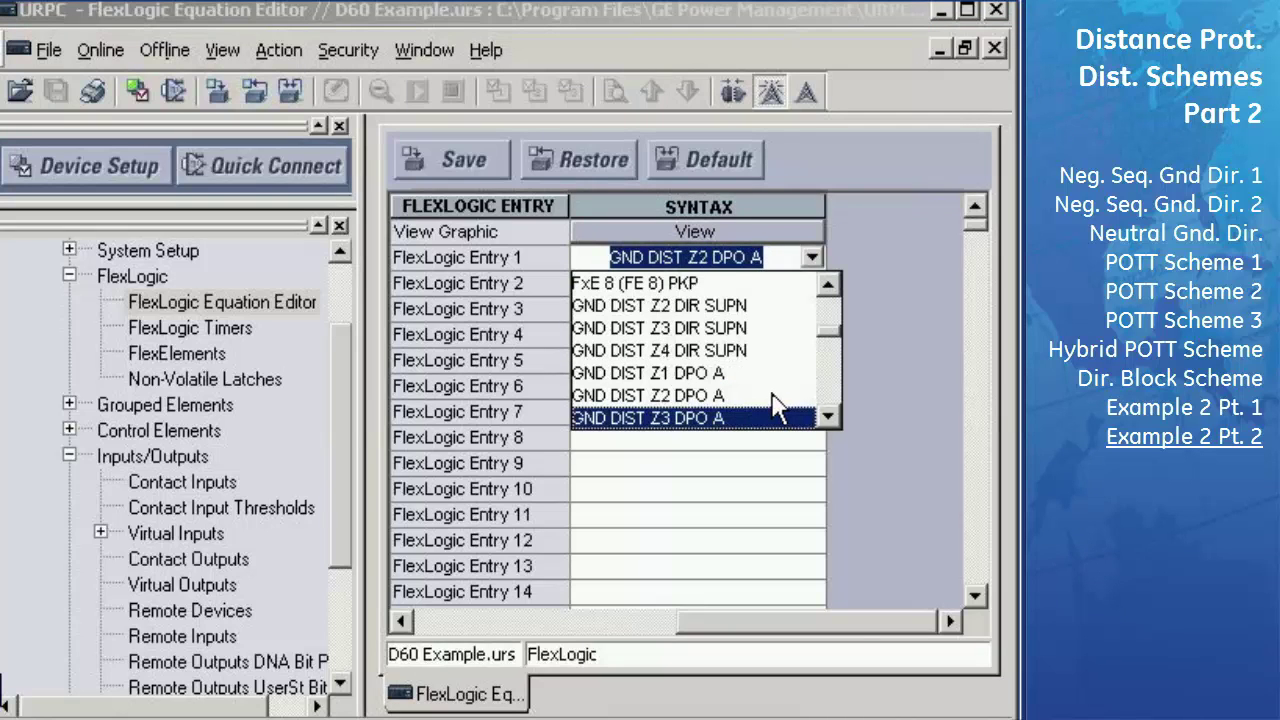
key("Down")
key("Down")
key("Down")
key("Down")
key("Down")
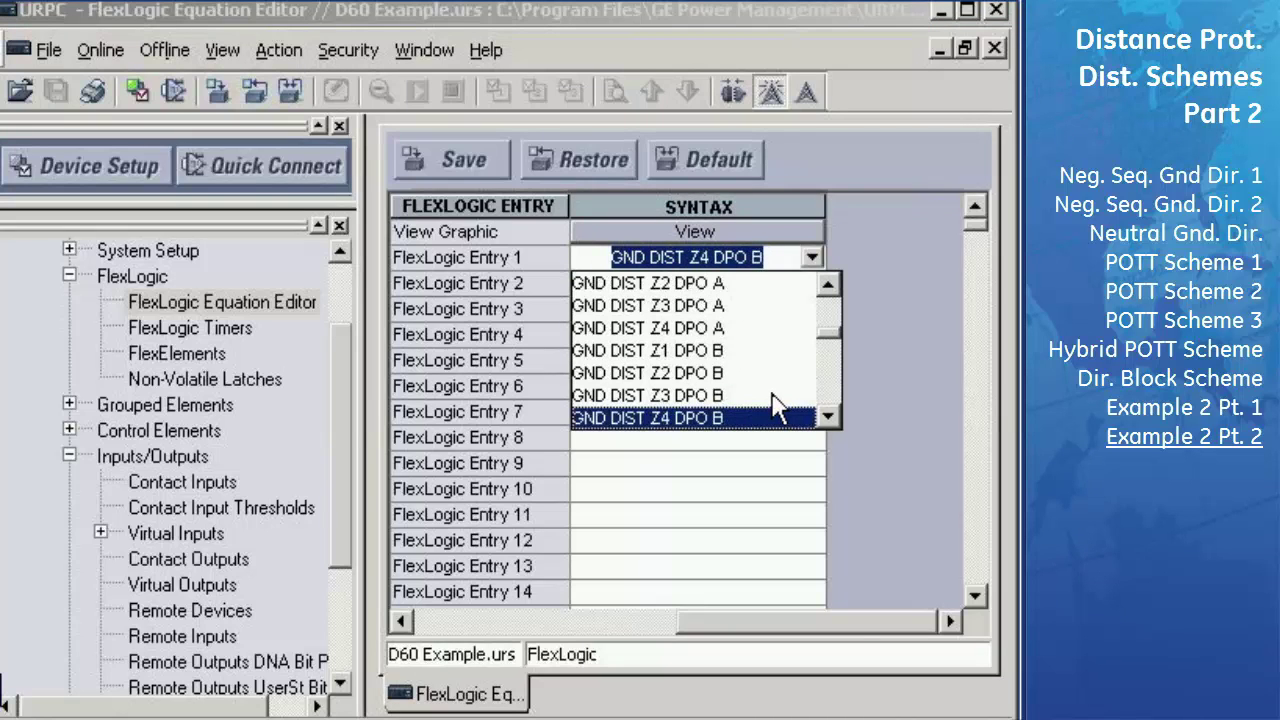
key("Down")
key("Down")
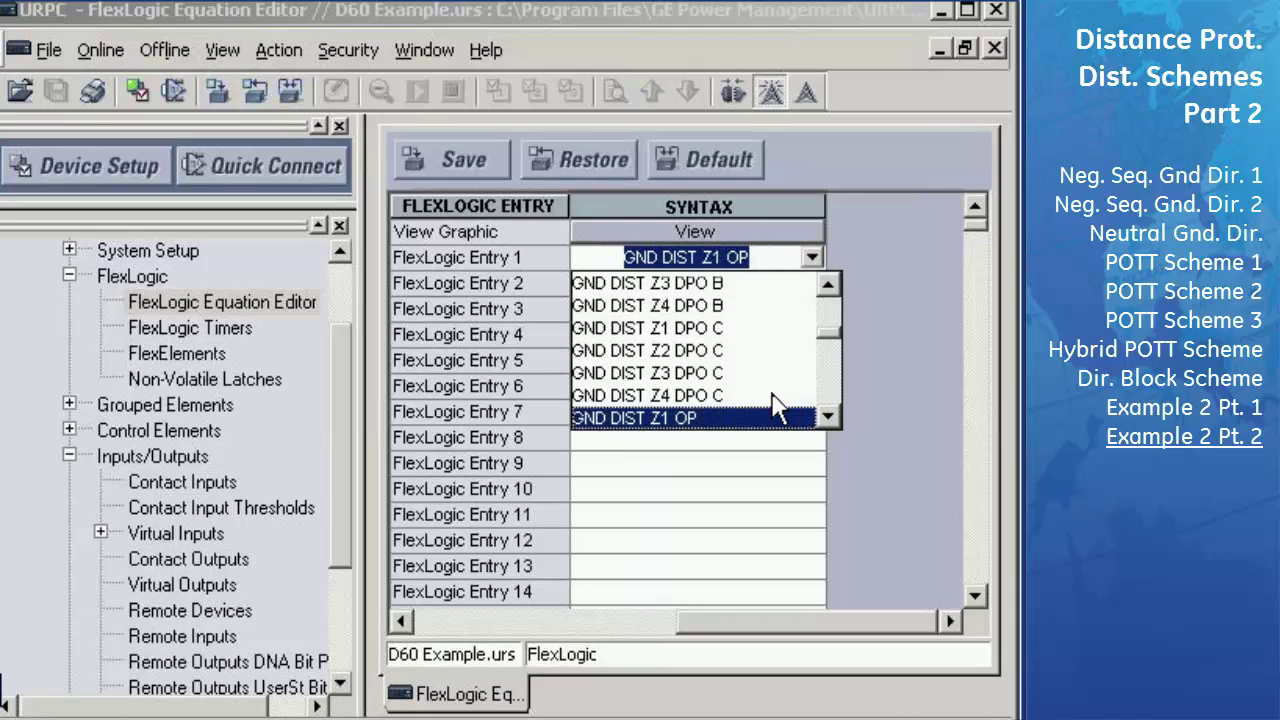
left_click(728, 420)
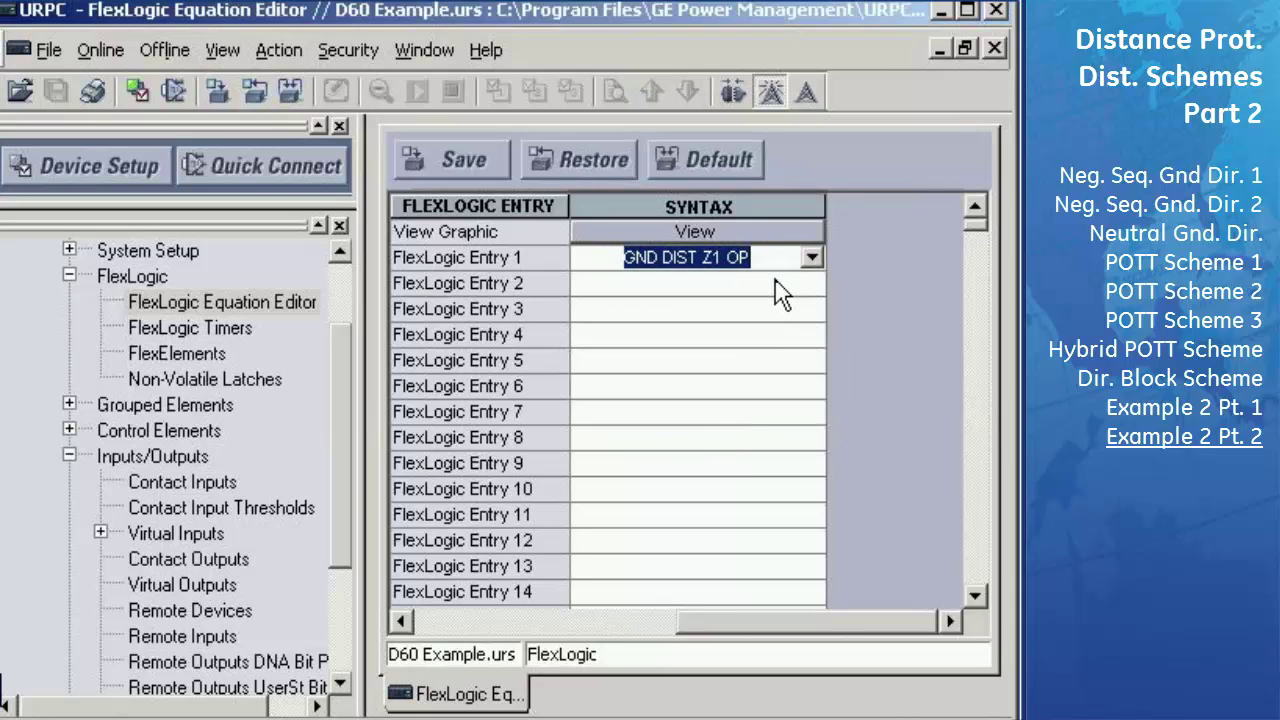
Step: Define FlexLogic Entry 2 as a Protection Element with the syntax GND DIST Z2 OP
left_click(405, 622)
left_click(903, 285)
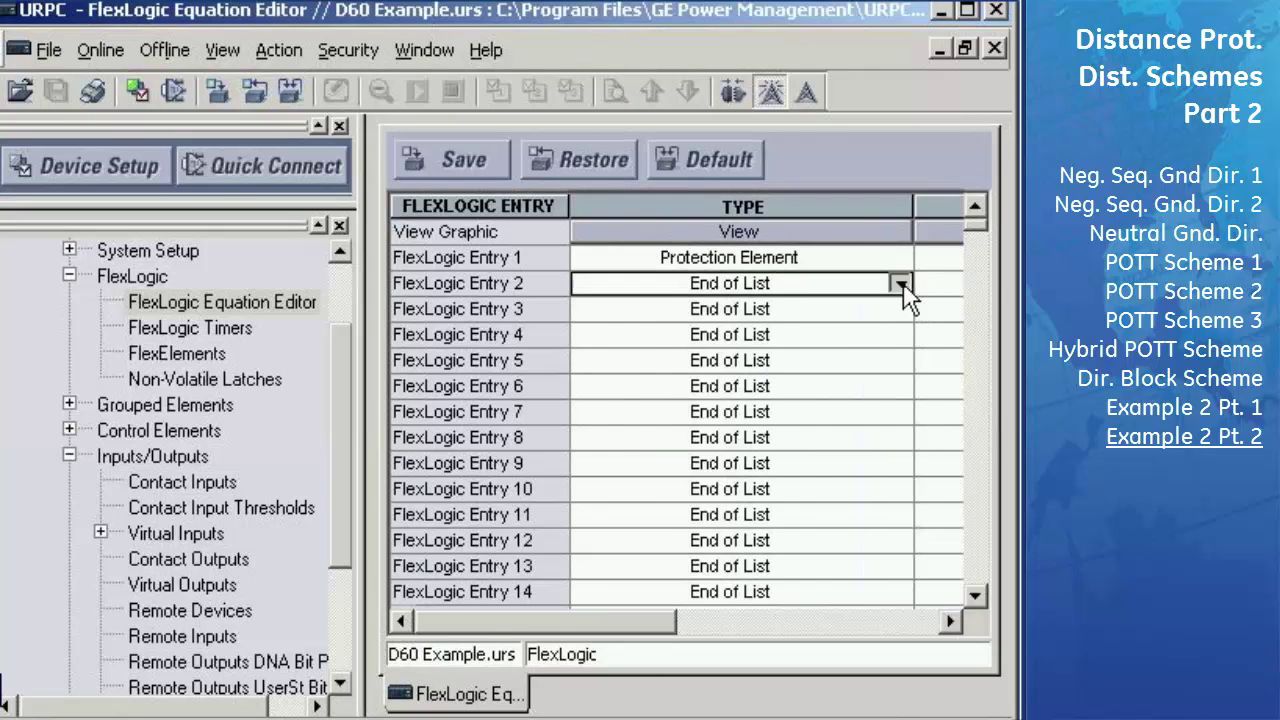
left_click(903, 285)
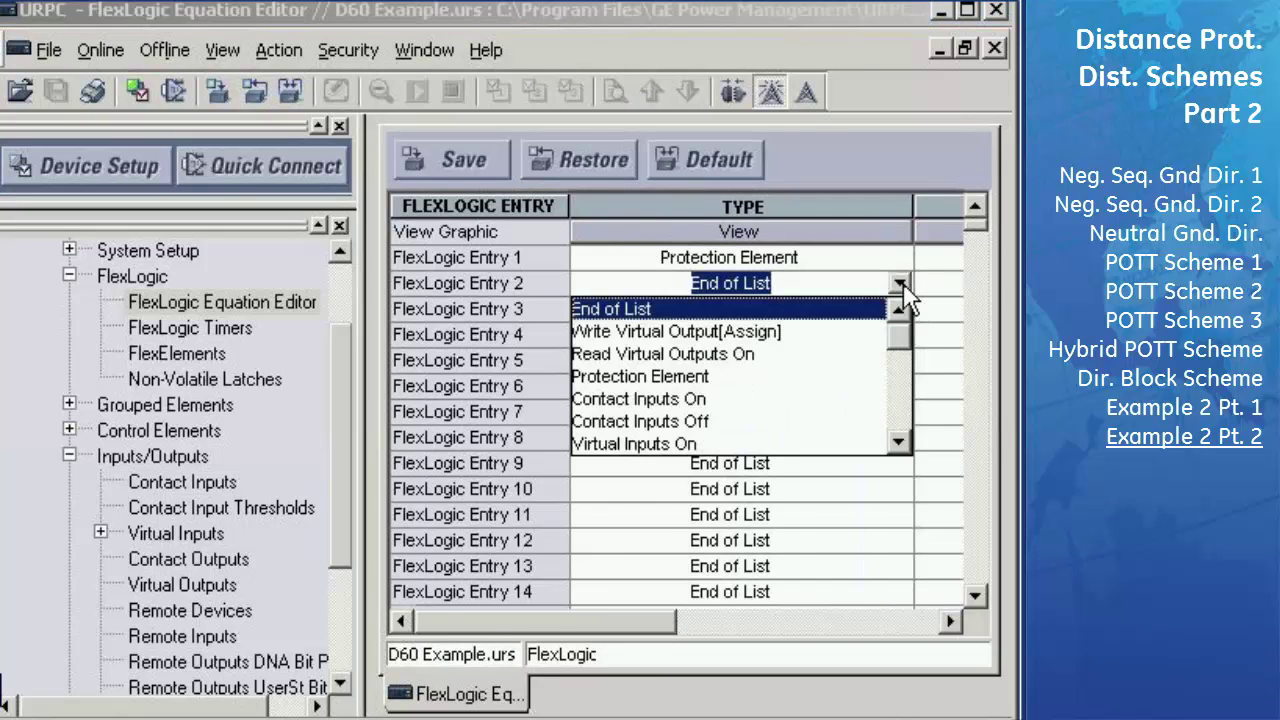
left_click(695, 380)
left_click(950, 620)
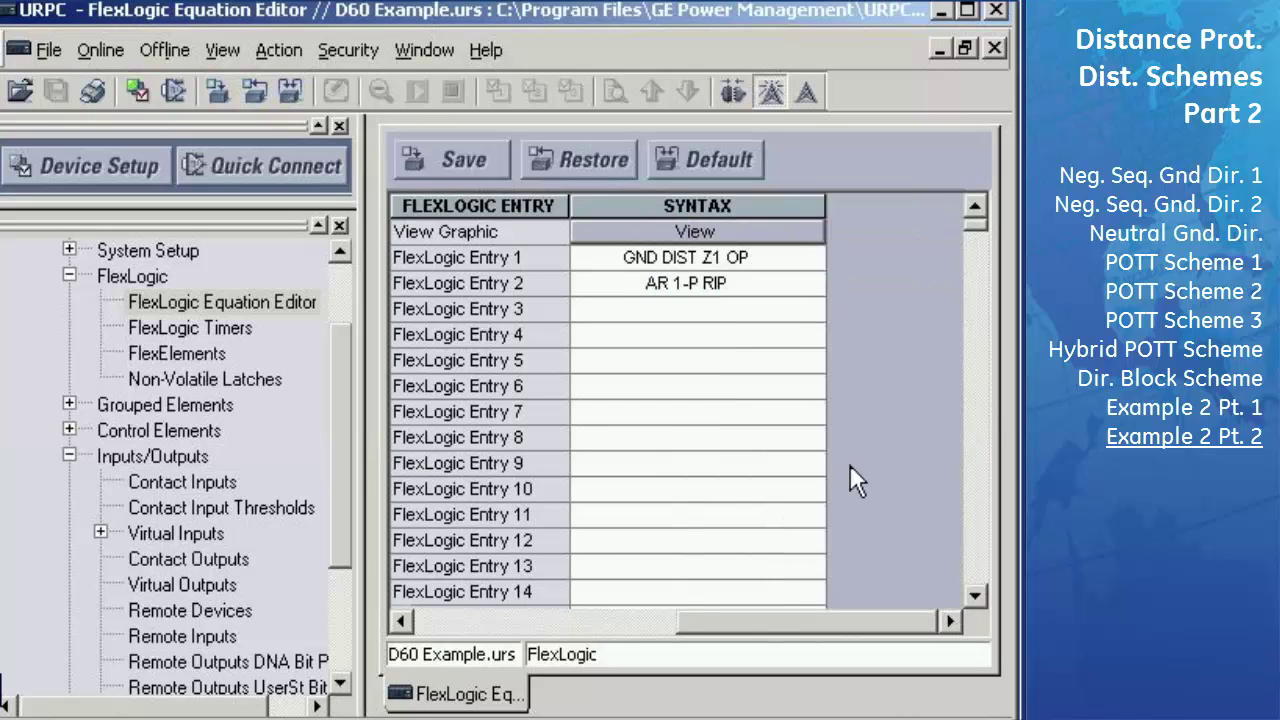
left_click(817, 283)
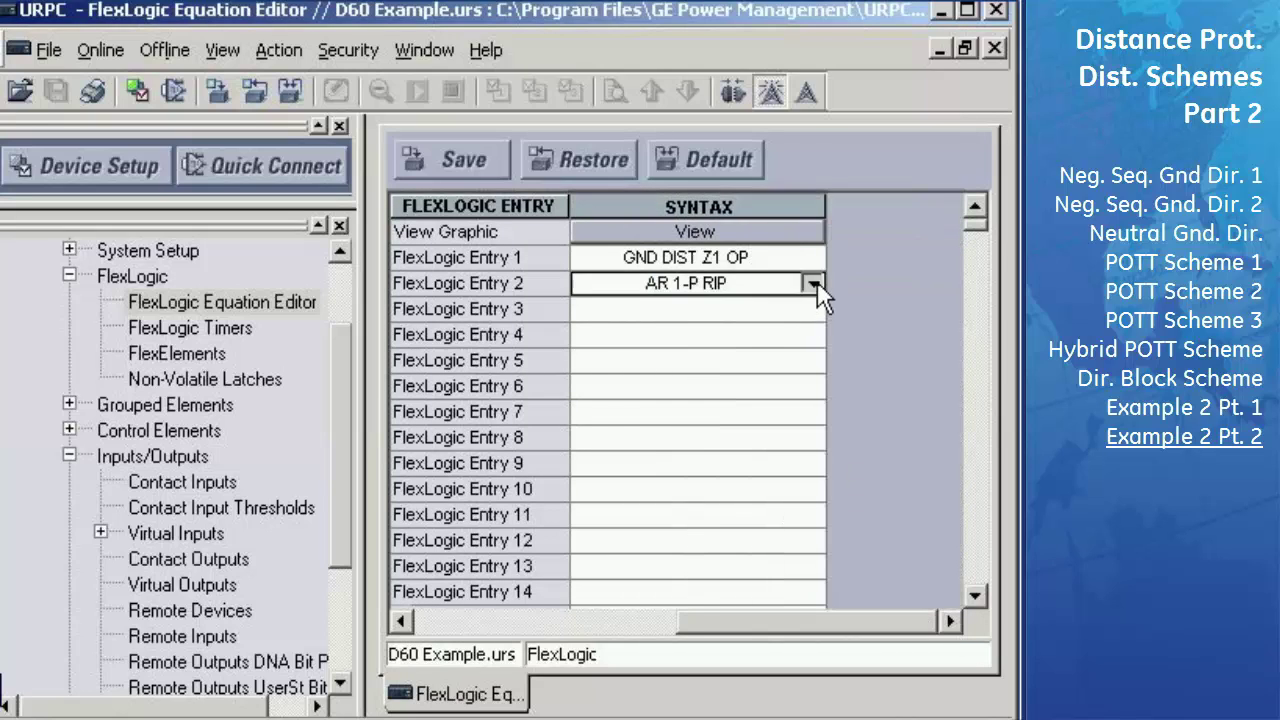
left_click(817, 283)
left_click(817, 283)
left_click(817, 283)
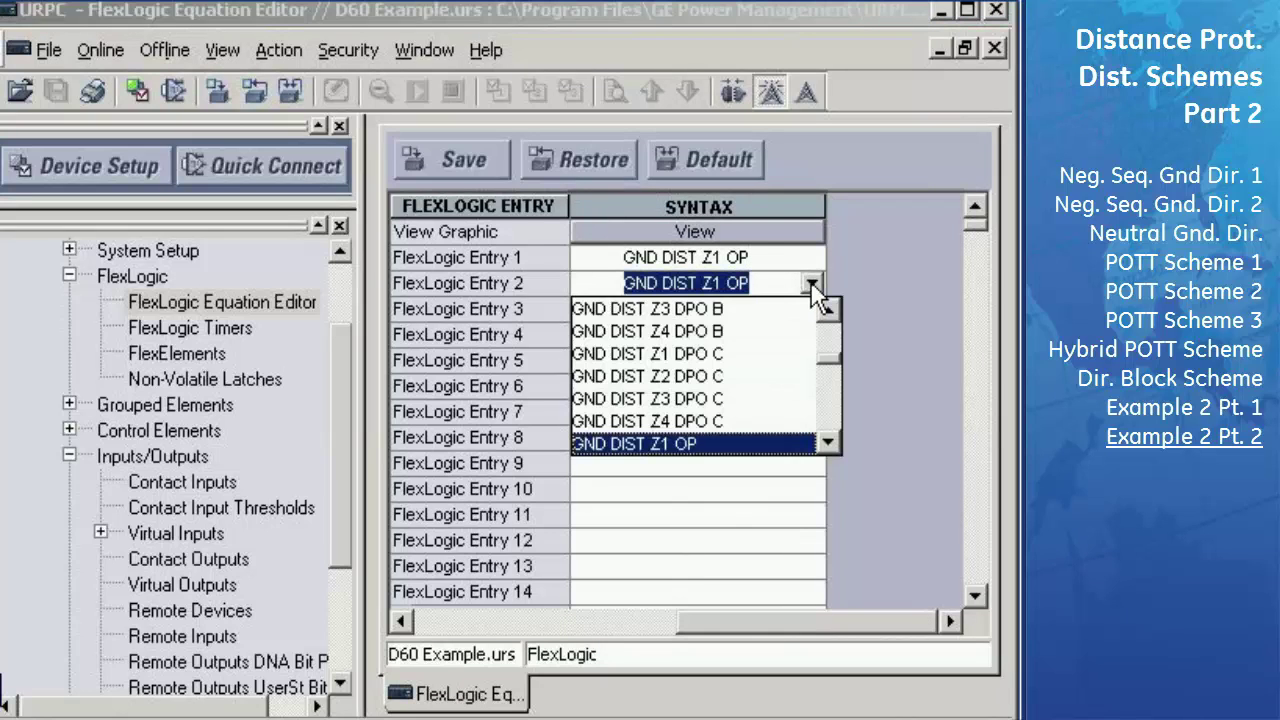
left_click(827, 443)
left_click(700, 458)
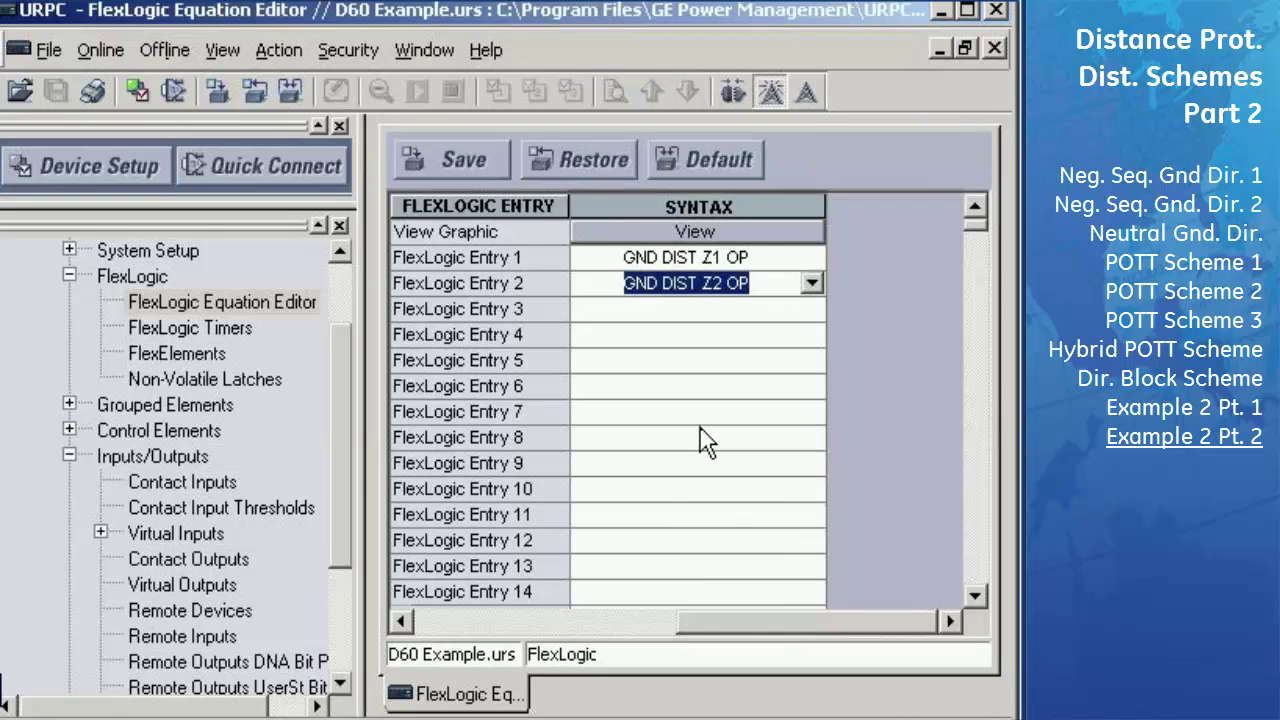
Step: Define FlexLogic Entry 3 as a Protection Element with the syntax GND DIST Z3 OP
left_click(402, 621)
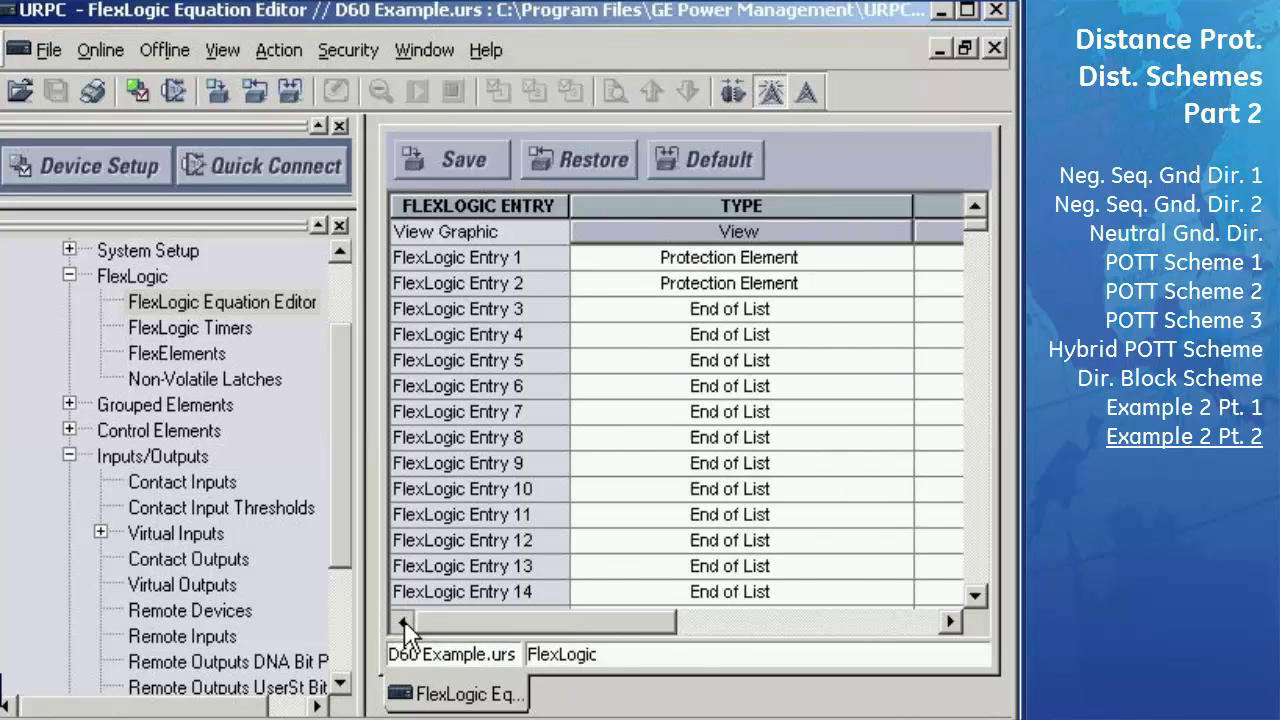
left_click(899, 316)
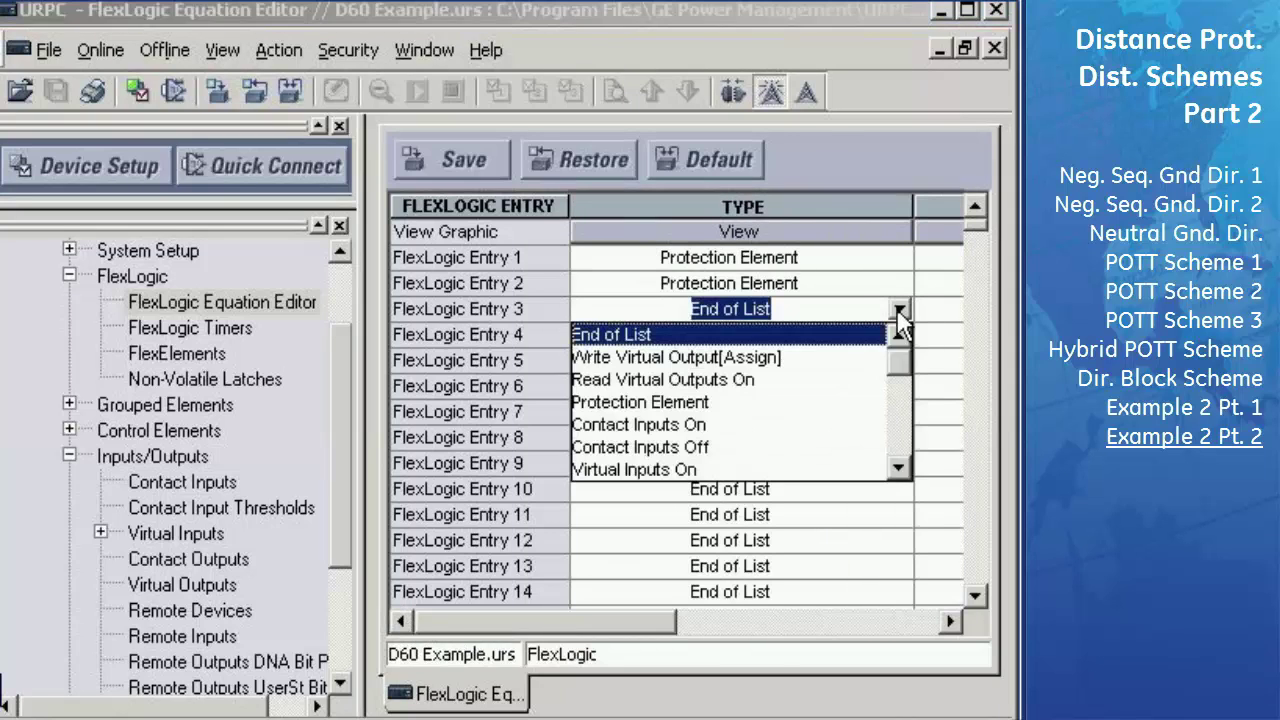
left_click(700, 402)
left_click(950, 622)
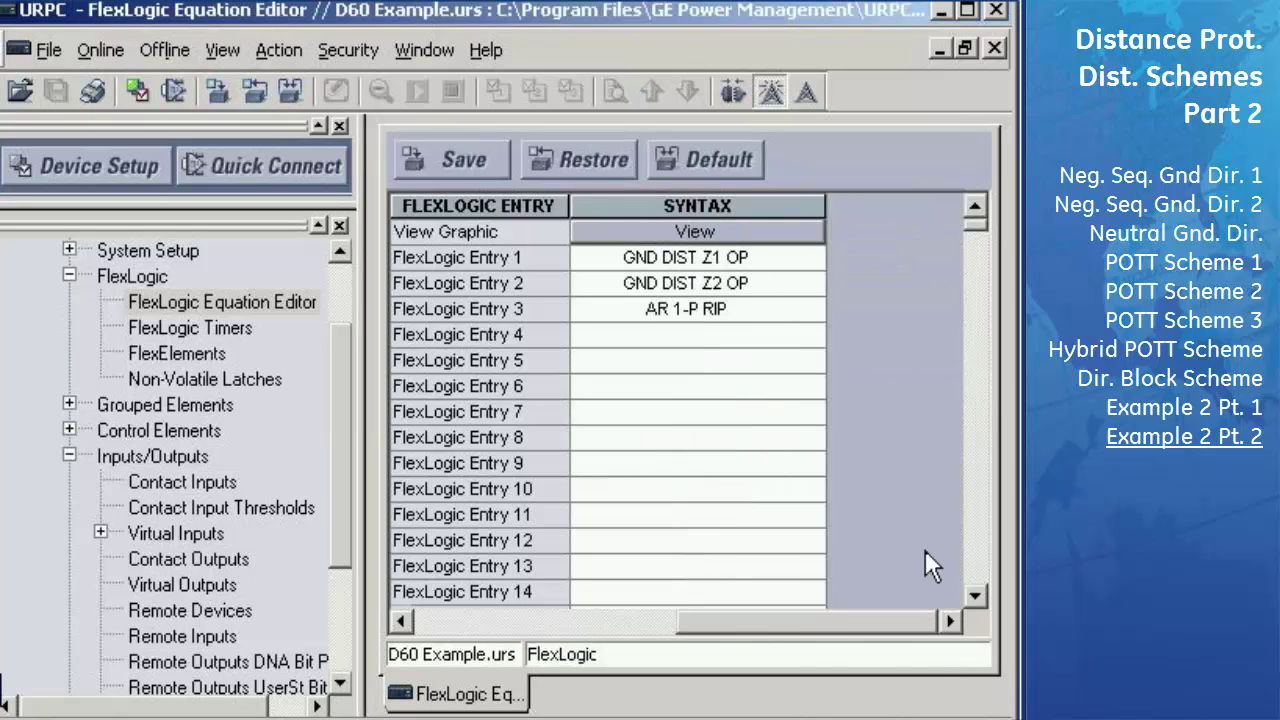
left_click(815, 308)
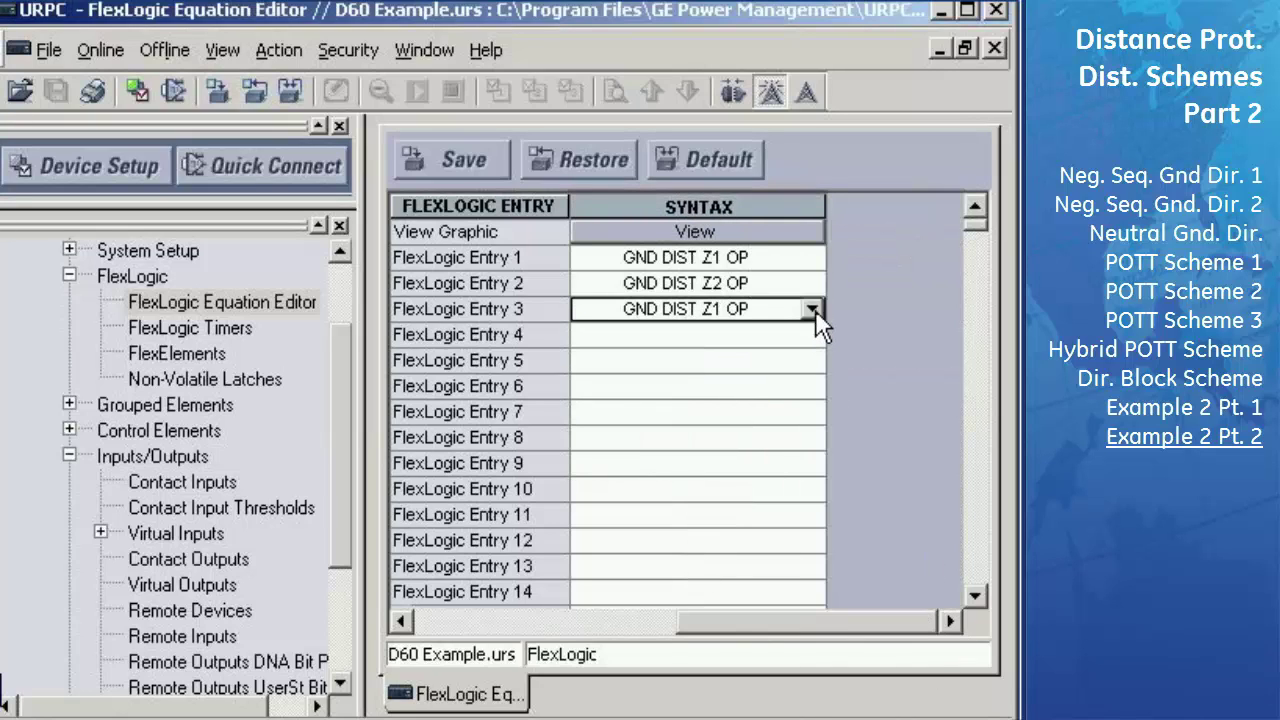
left_click(813, 310)
left_click(829, 468)
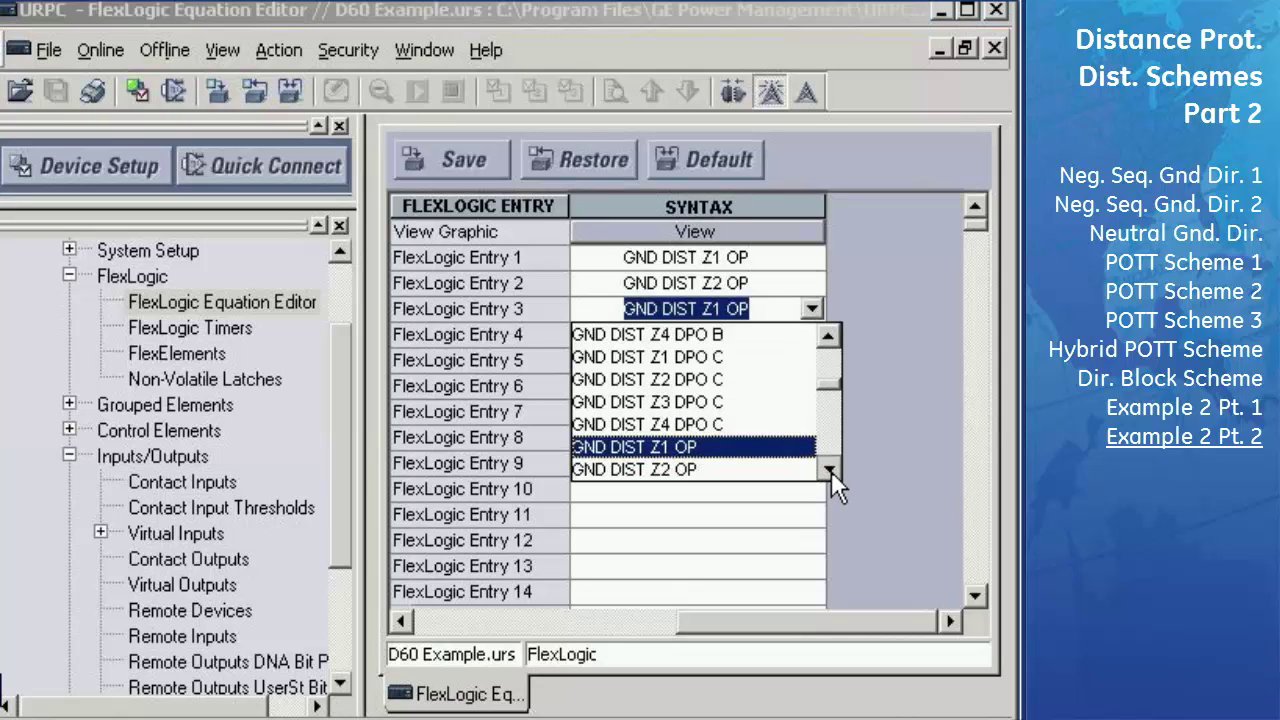
left_click(829, 468)
left_click(674, 469)
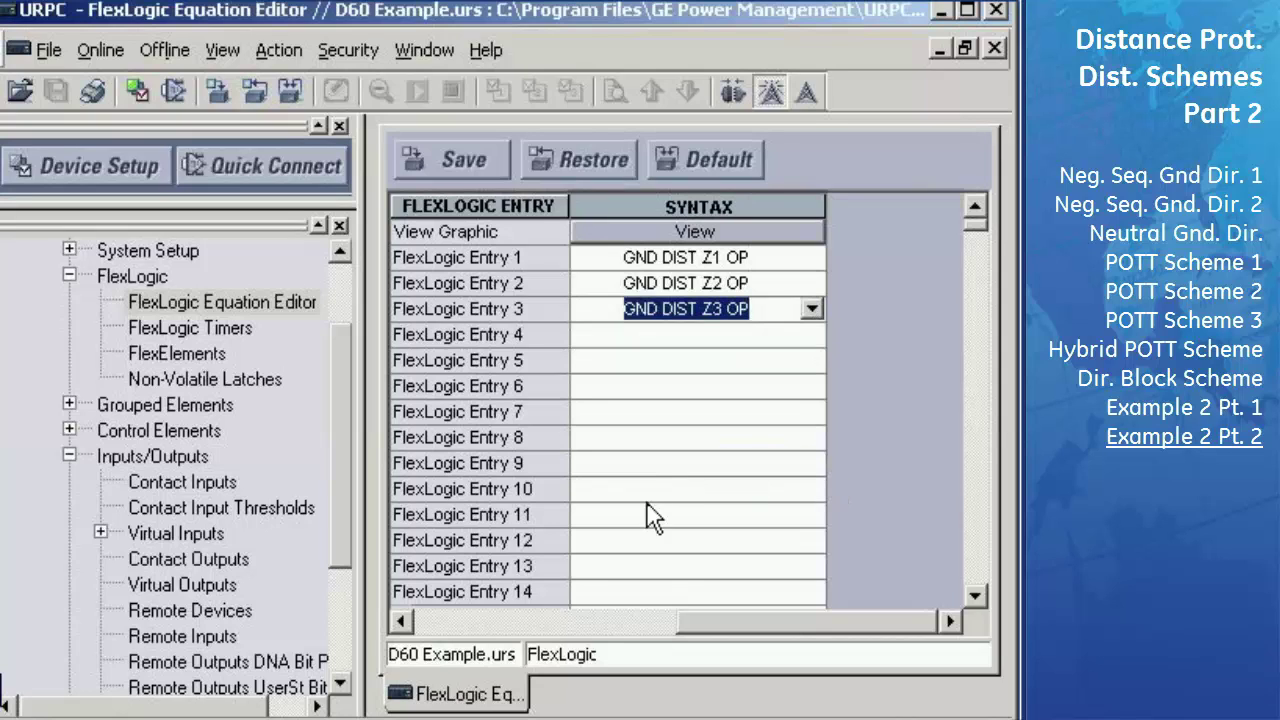
Step: Define FlexLogic Entry 4 as a Protection Element with the syntax GND DIST Z4 OP
left_click(402, 621)
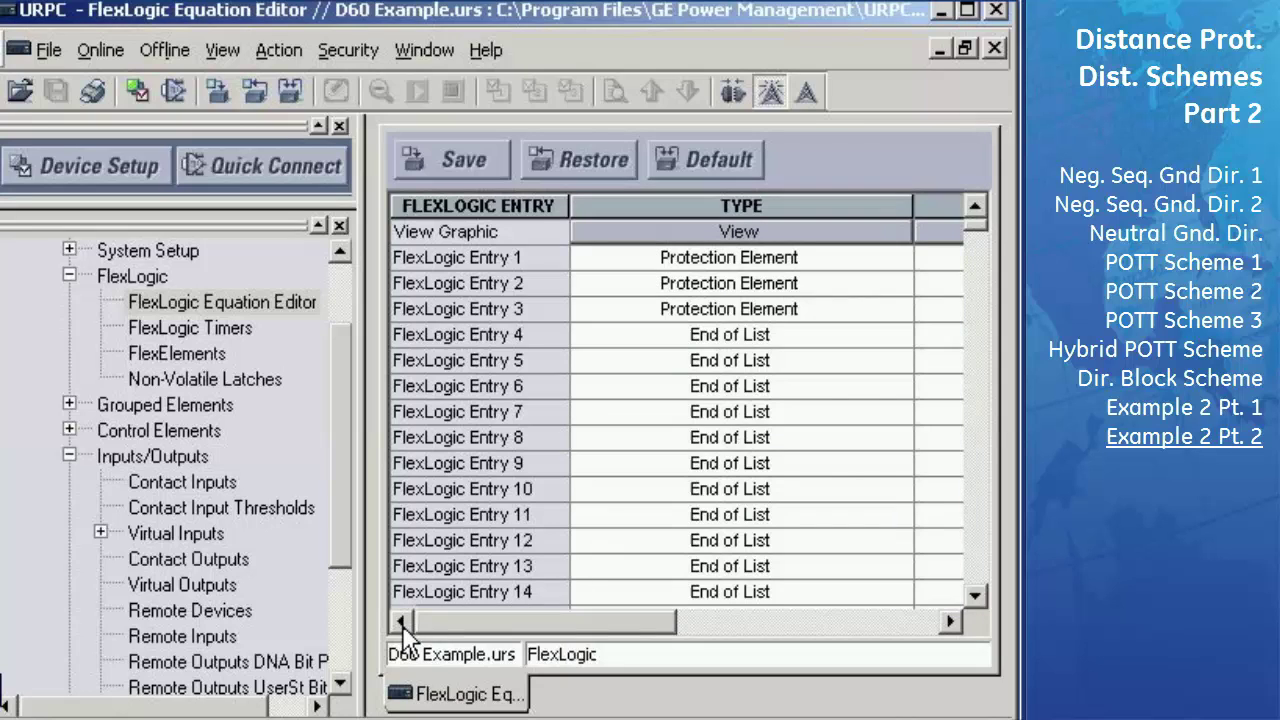
left_click(900, 335)
left_click(900, 335)
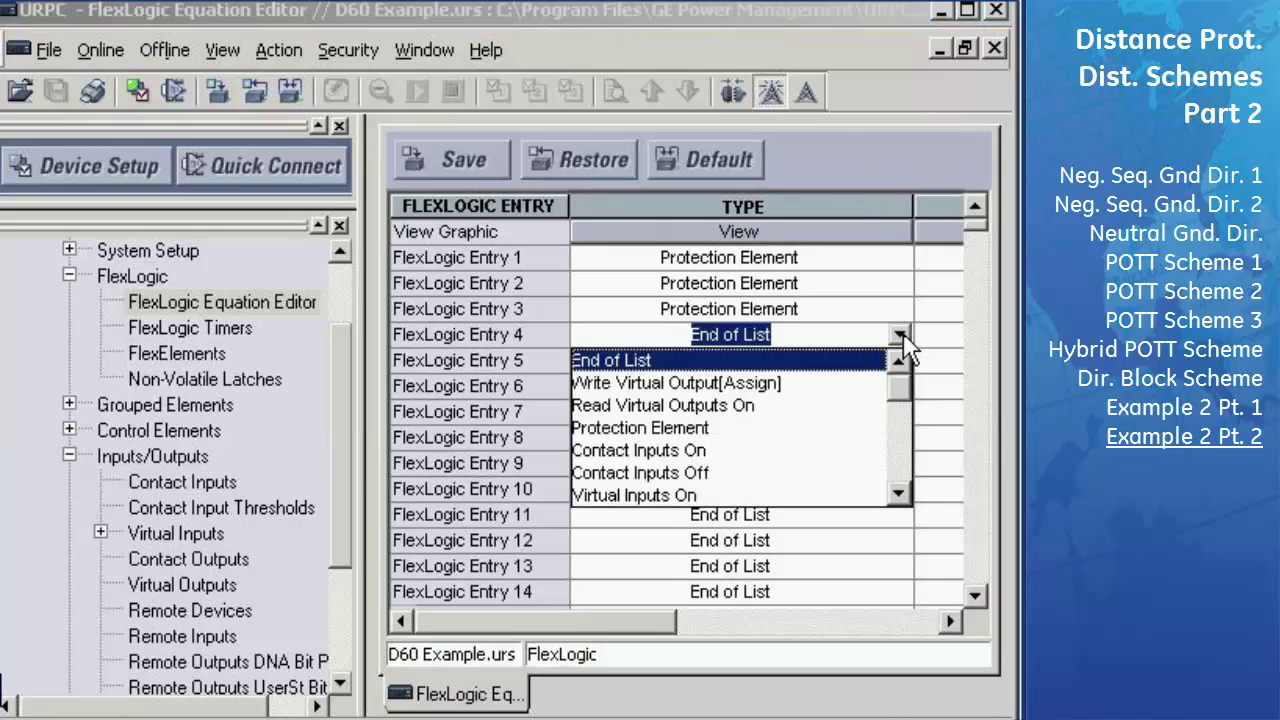
left_click(692, 428)
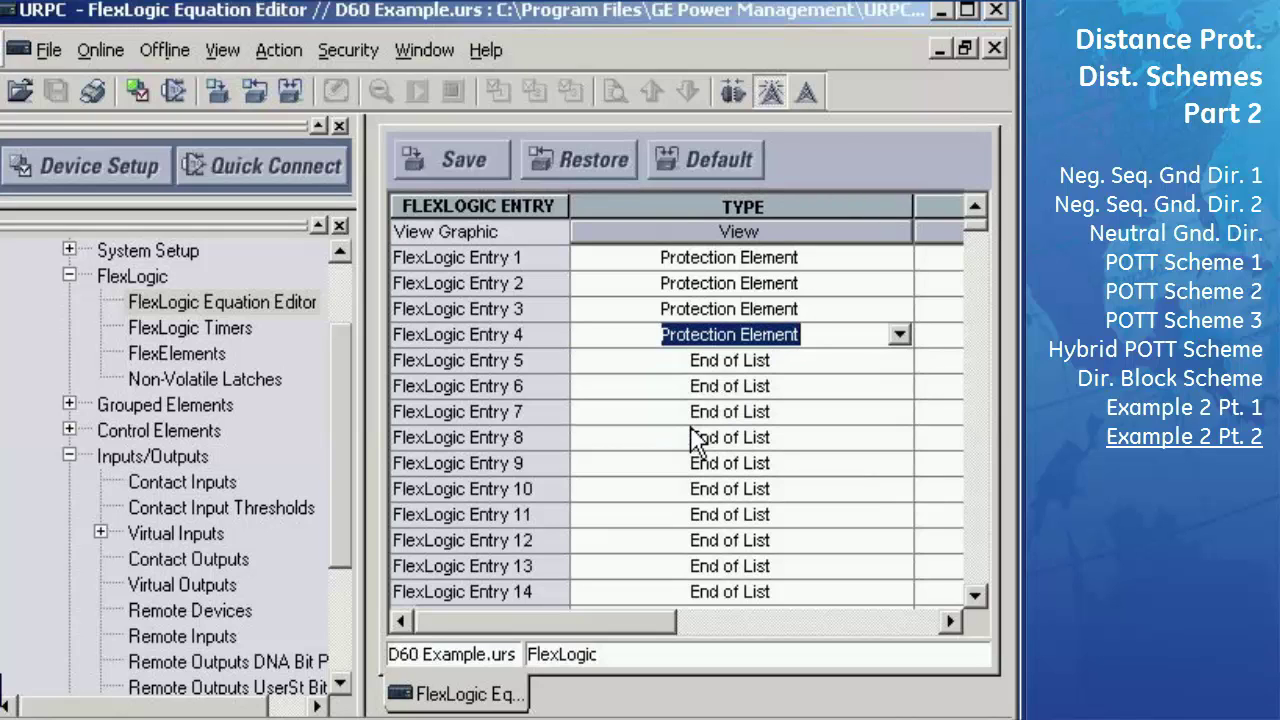
left_click(950, 622)
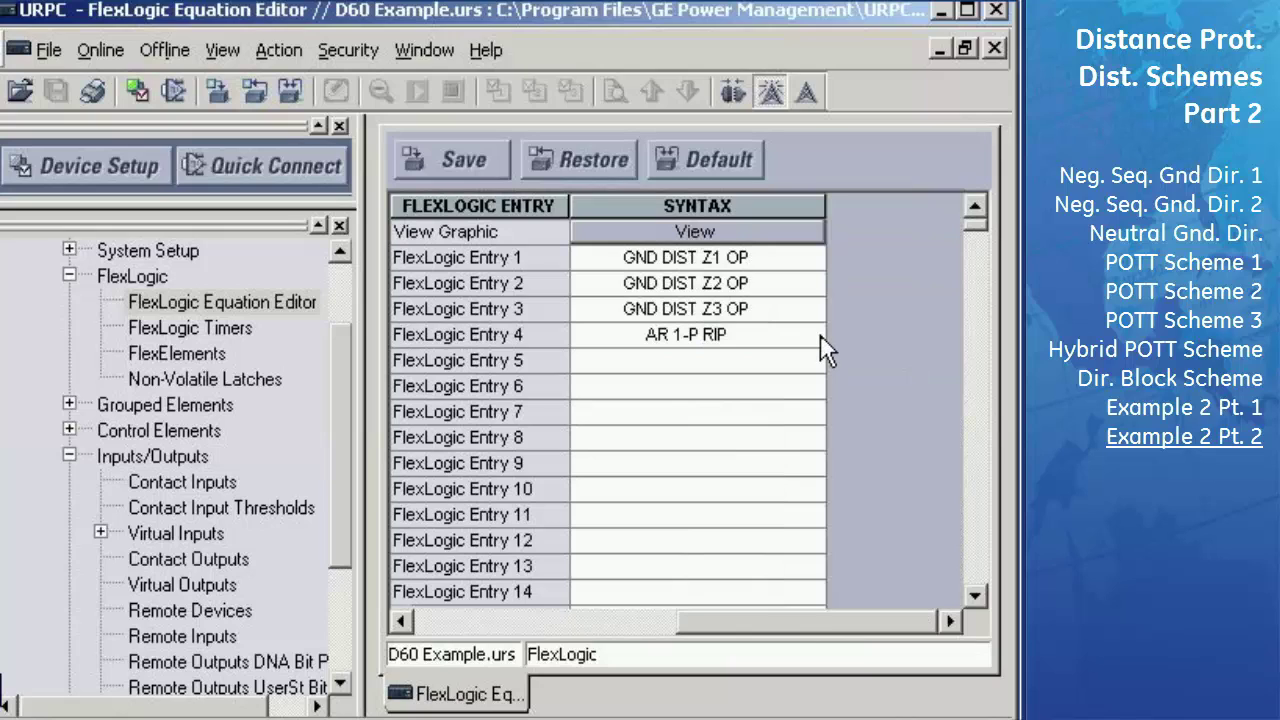
left_click(820, 334)
left_click(817, 332)
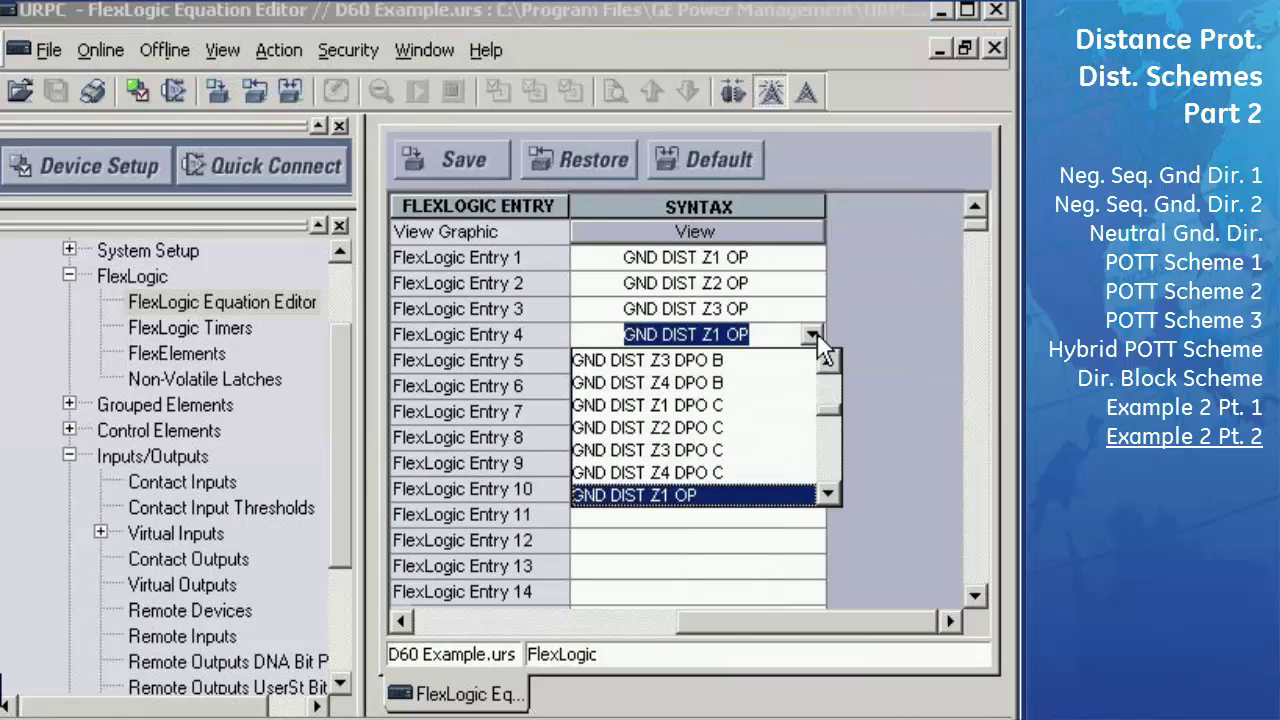
left_click(828, 495)
left_click(828, 495)
left_click(828, 495)
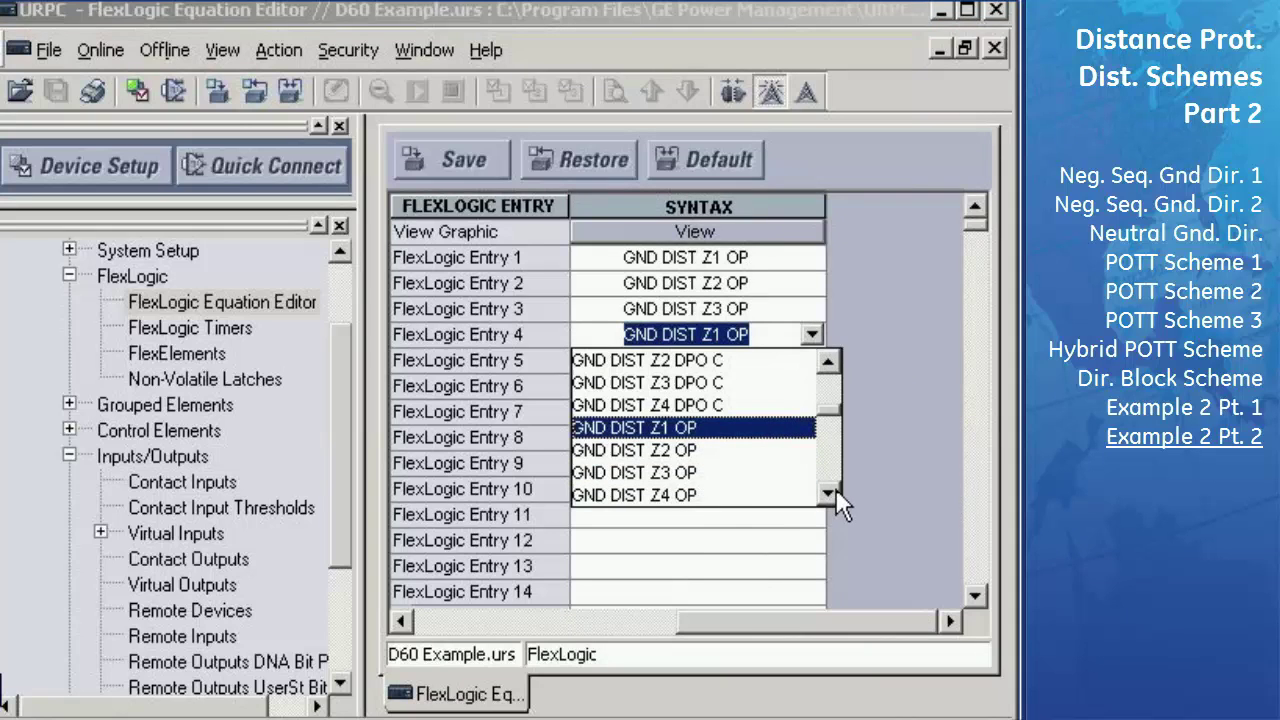
left_click(680, 494)
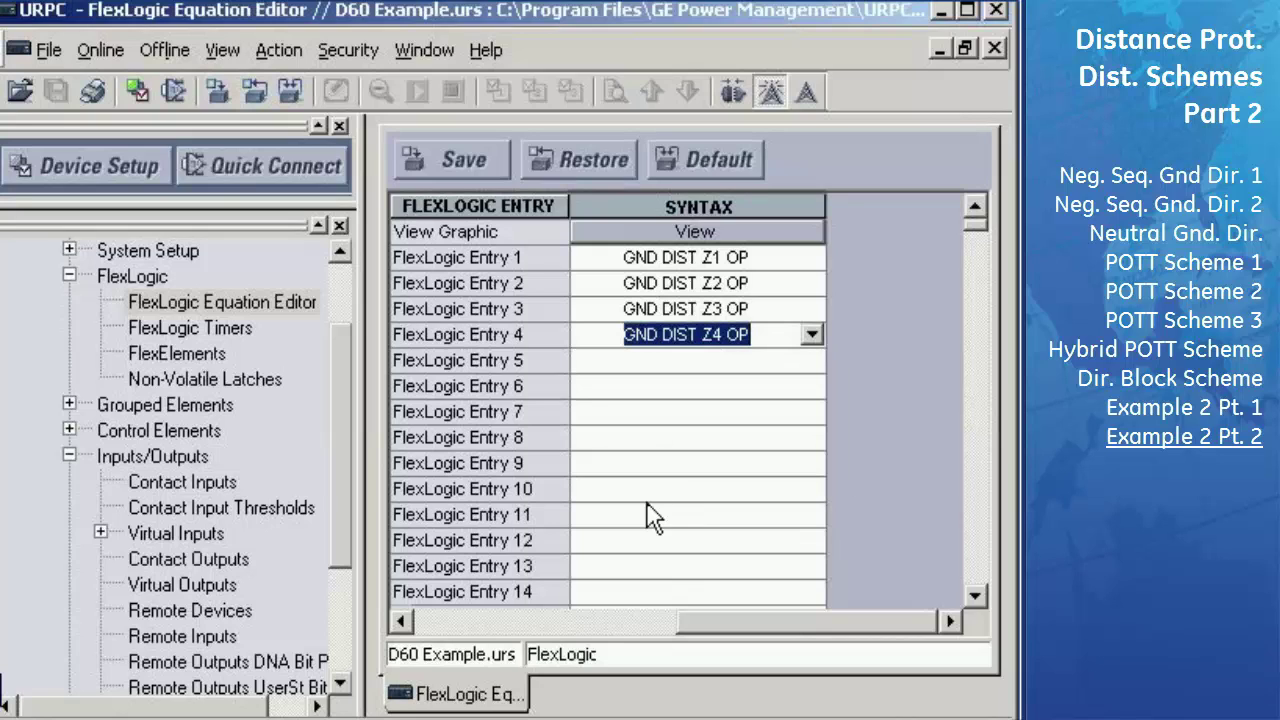
Step: Define FlexLogic Entry 5 as an OR gate with the syntax 4 Input
left_click(404, 622)
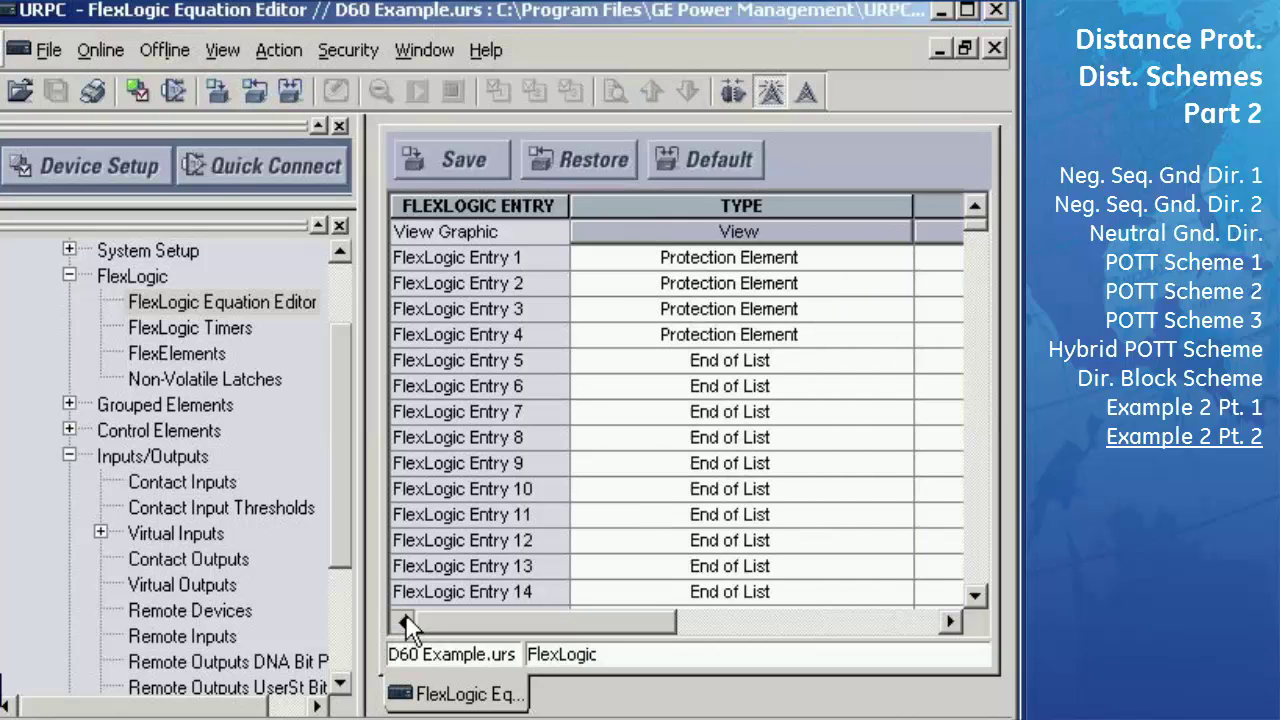
left_click(900, 362)
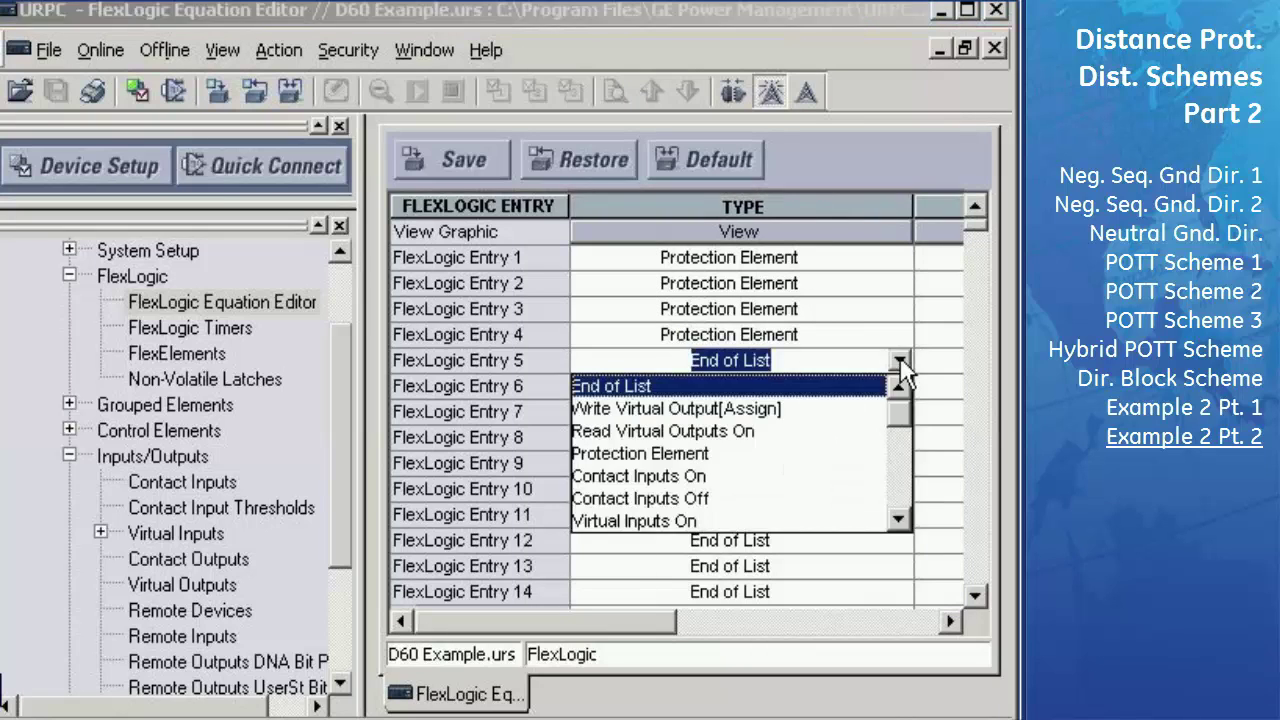
left_click(899, 521)
left_click(899, 521)
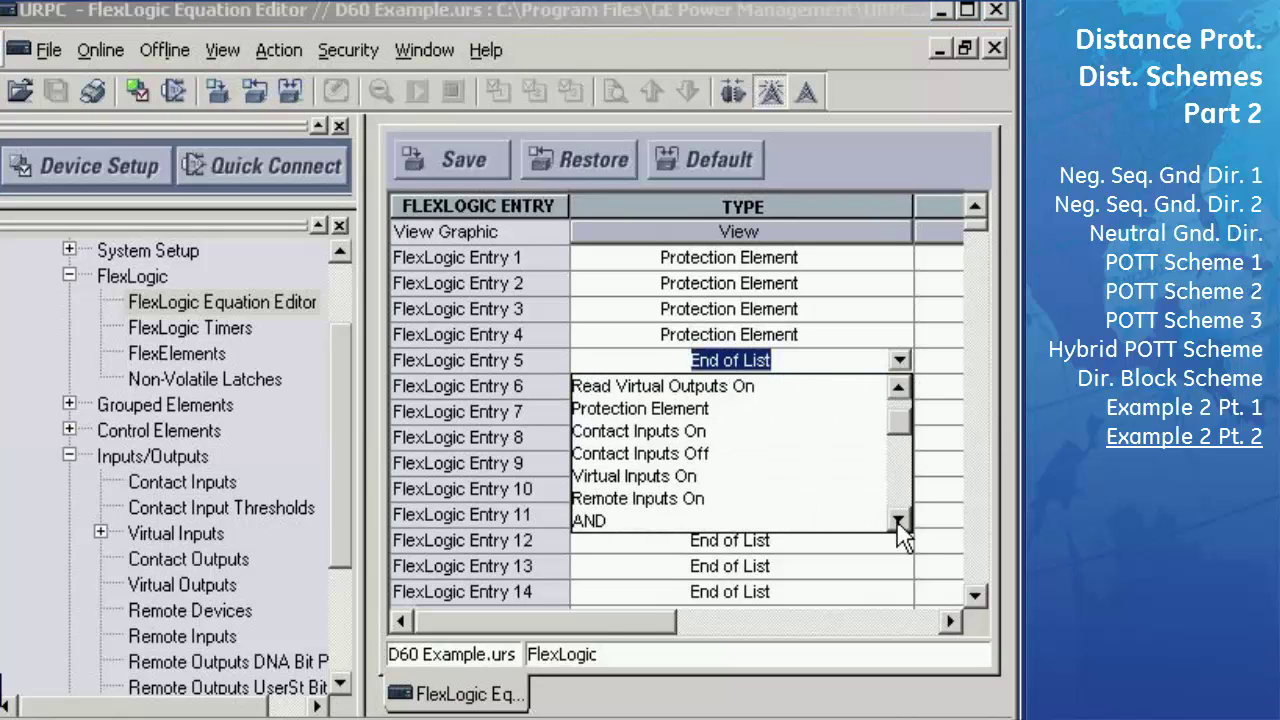
left_click(899, 521)
left_click(899, 521)
left_click(899, 521)
left_click(899, 521)
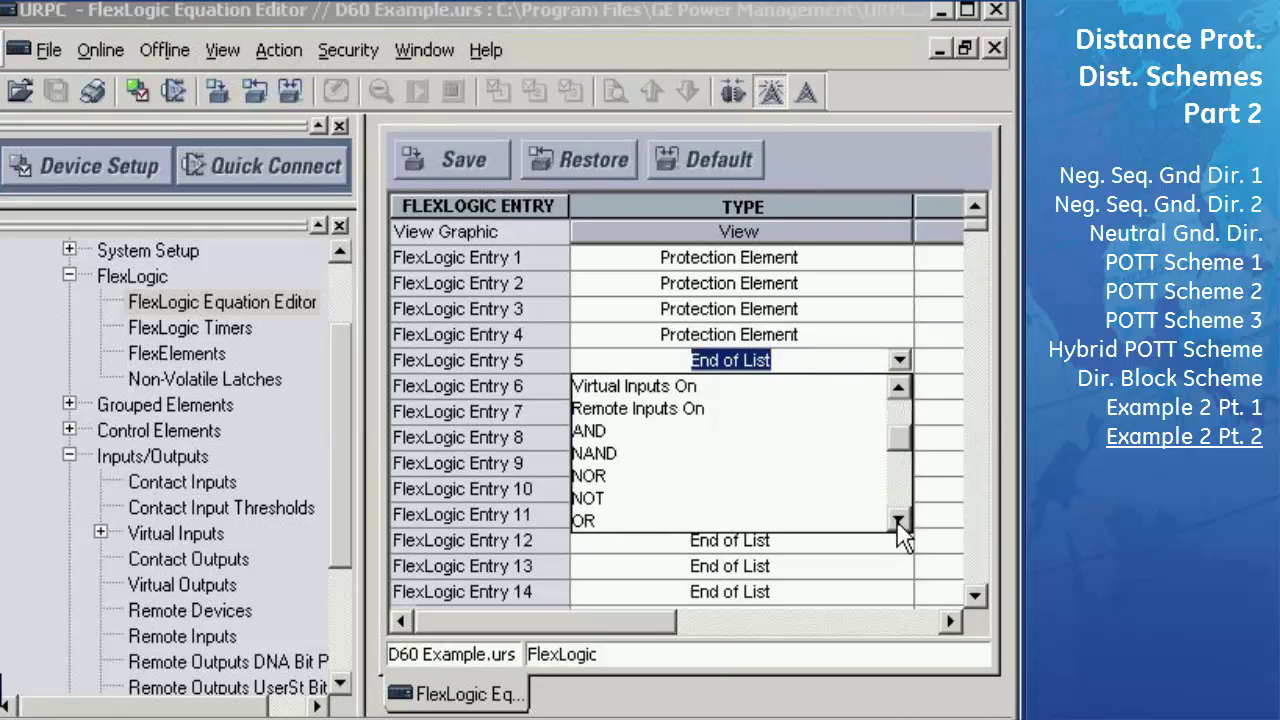
left_click(586, 521)
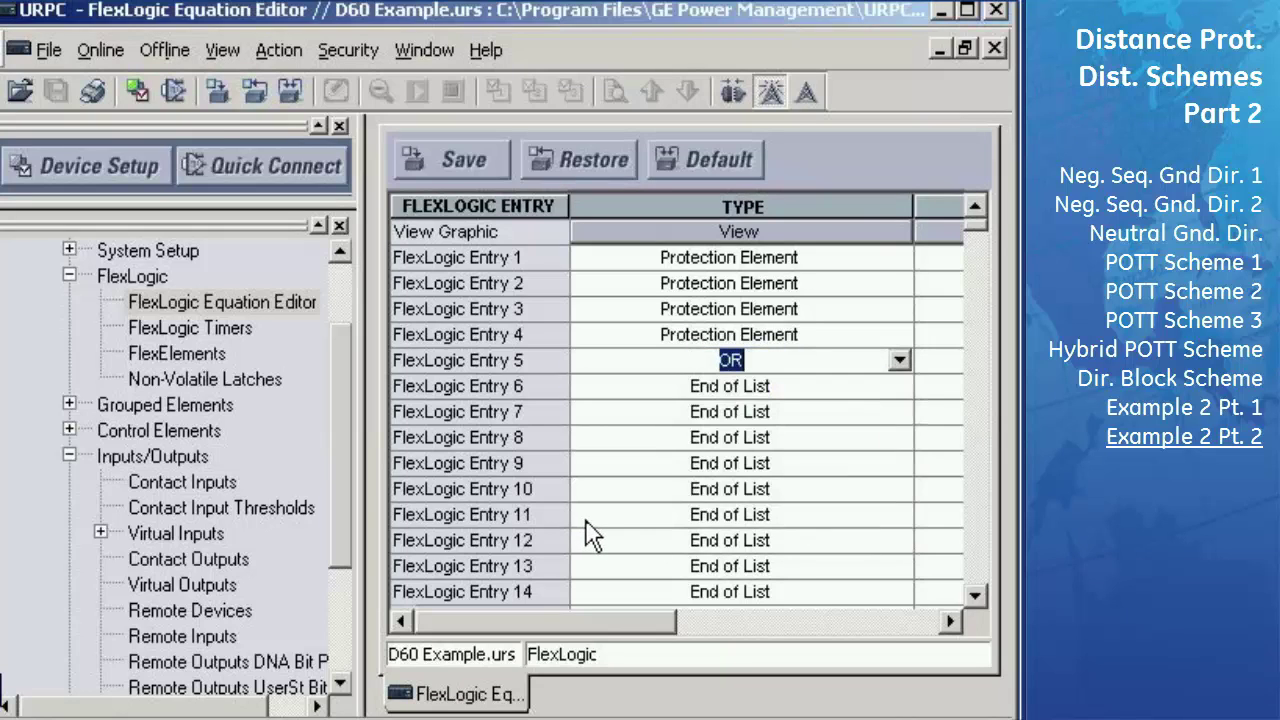
left_click(950, 621)
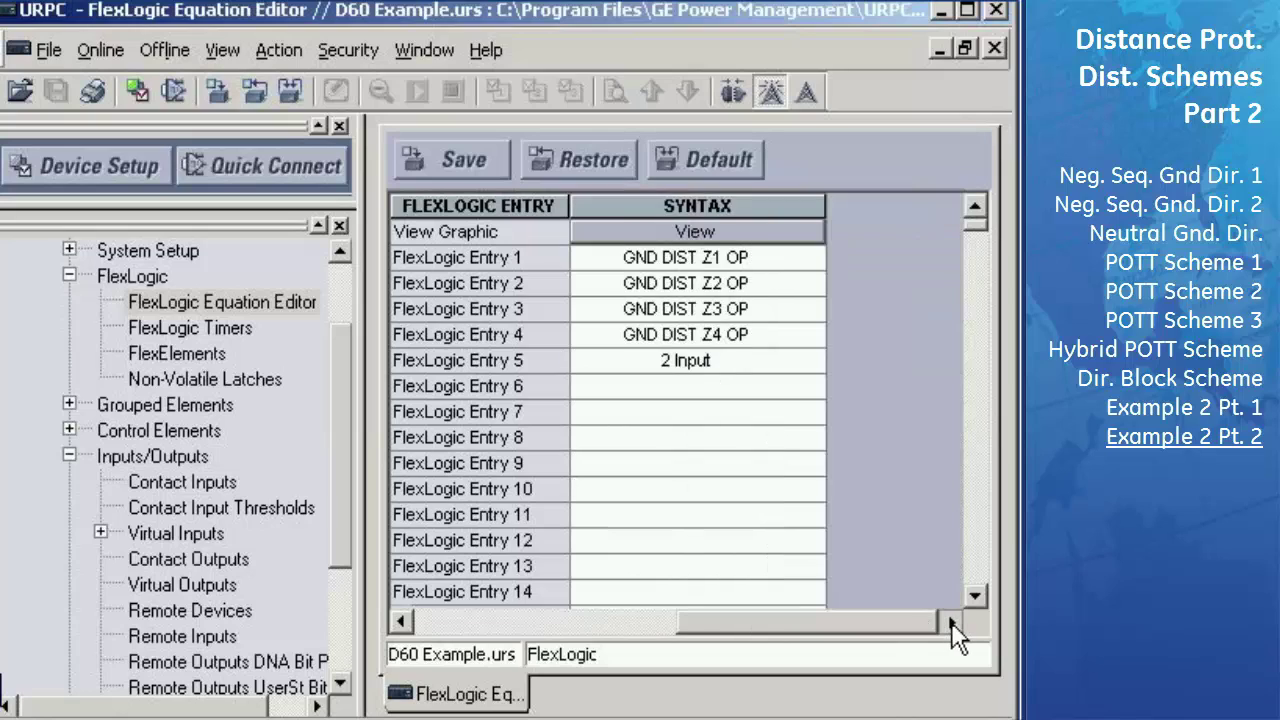
left_click(818, 359)
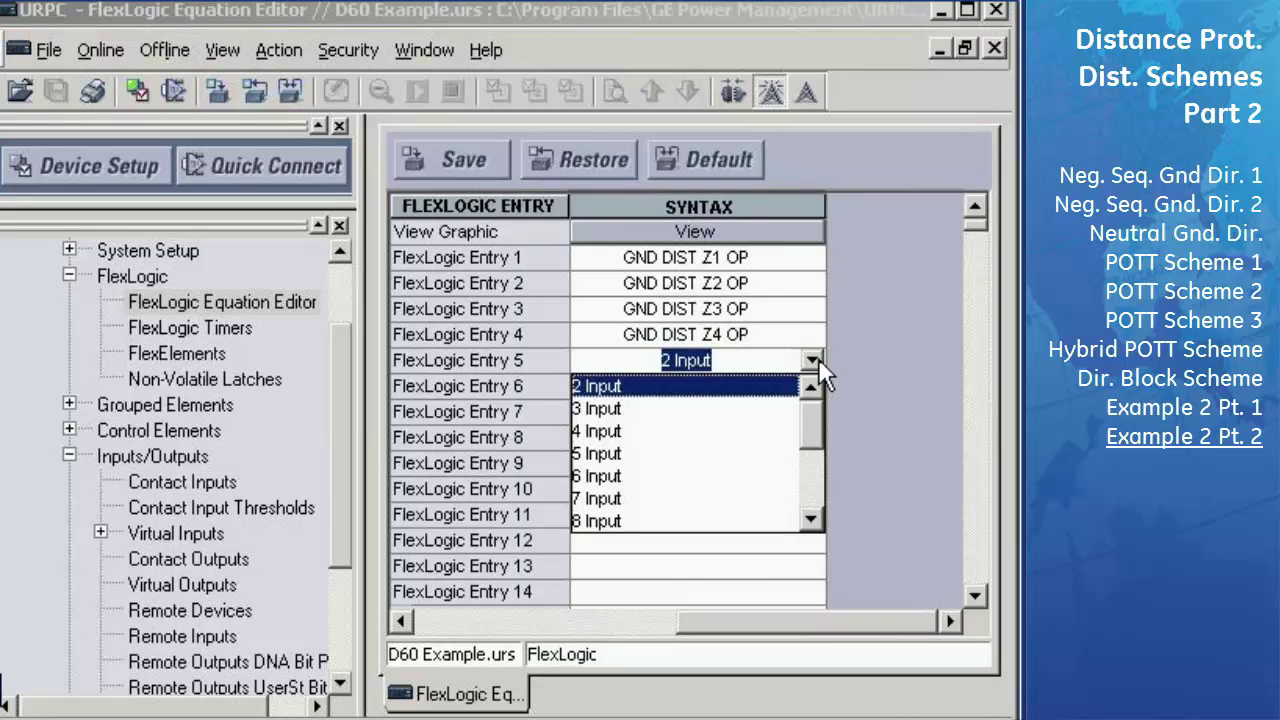
left_click(600, 431)
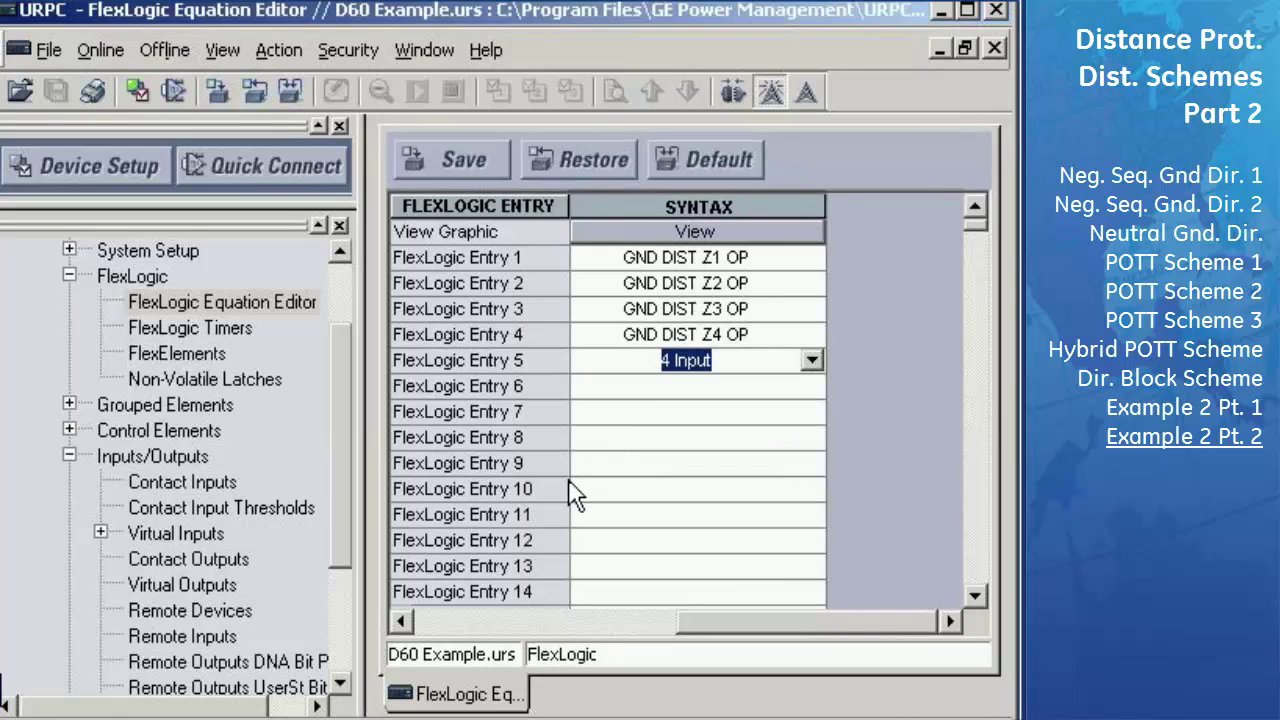
Step: Define FlexLogic Entry 6 as Write Virtual Output[Assign] with the syntax = GR TRIP (VO2)
left_click(403, 622)
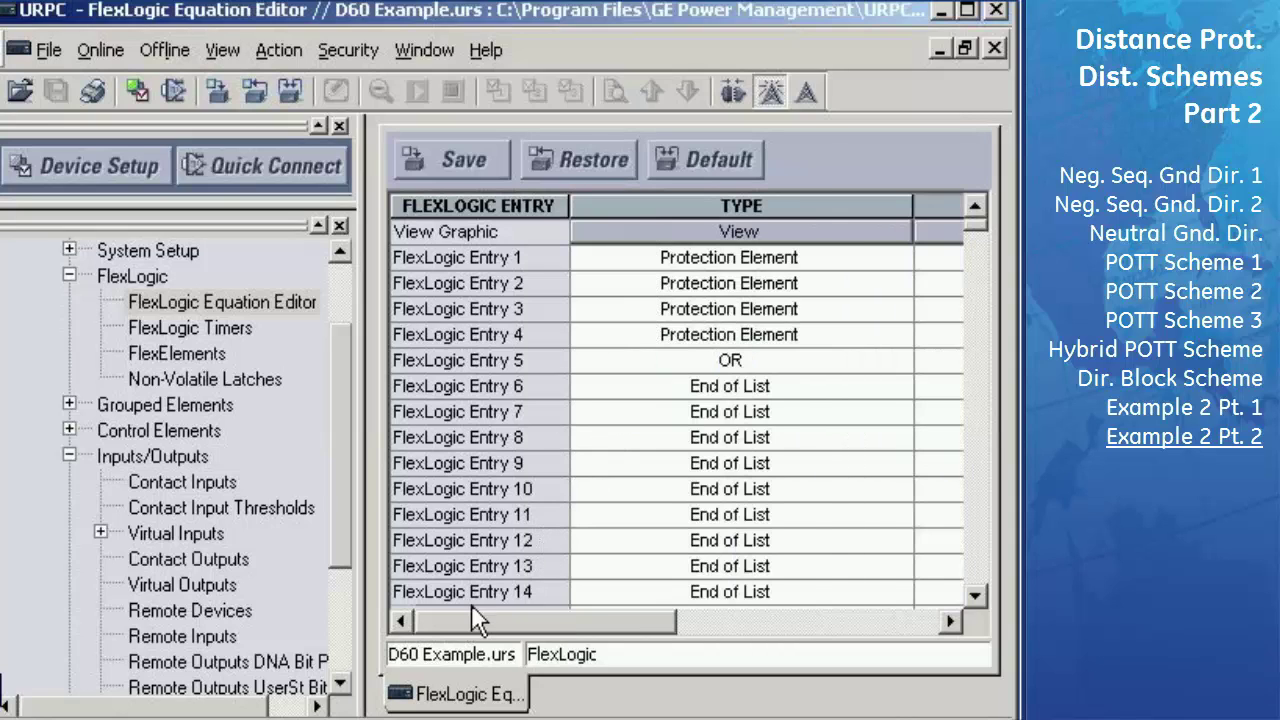
left_click(901, 385)
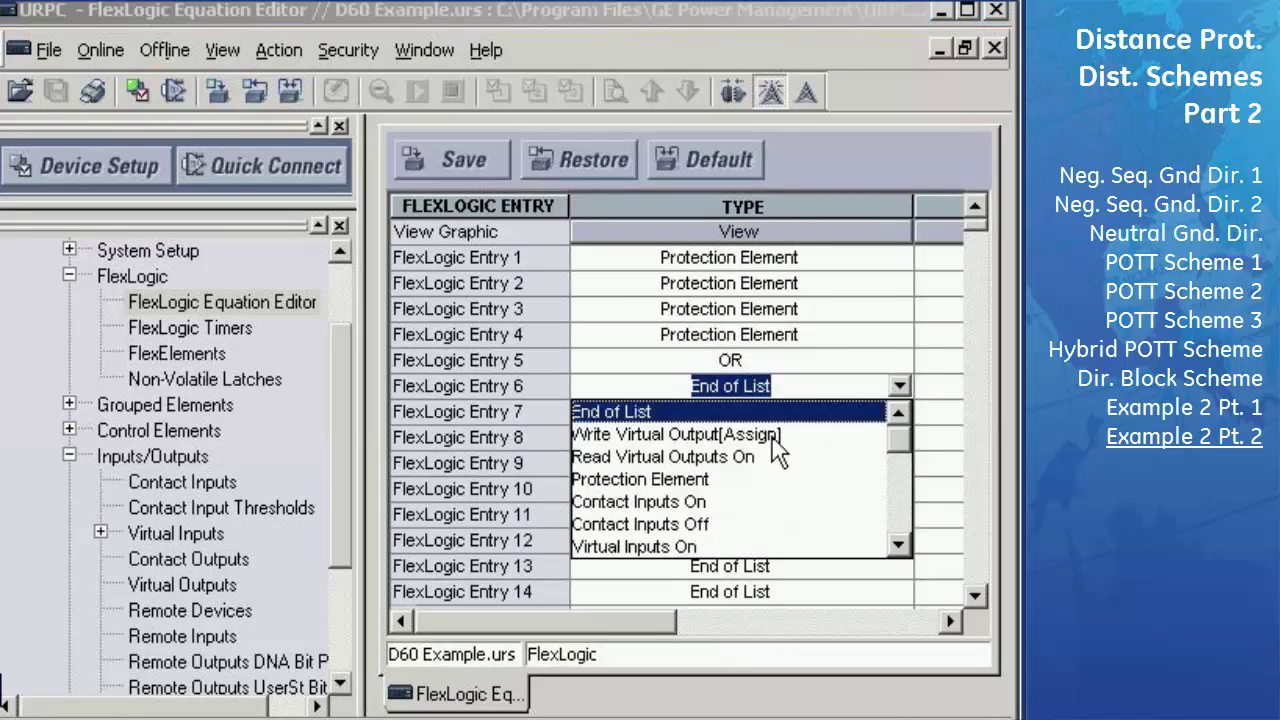
left_click(720, 437)
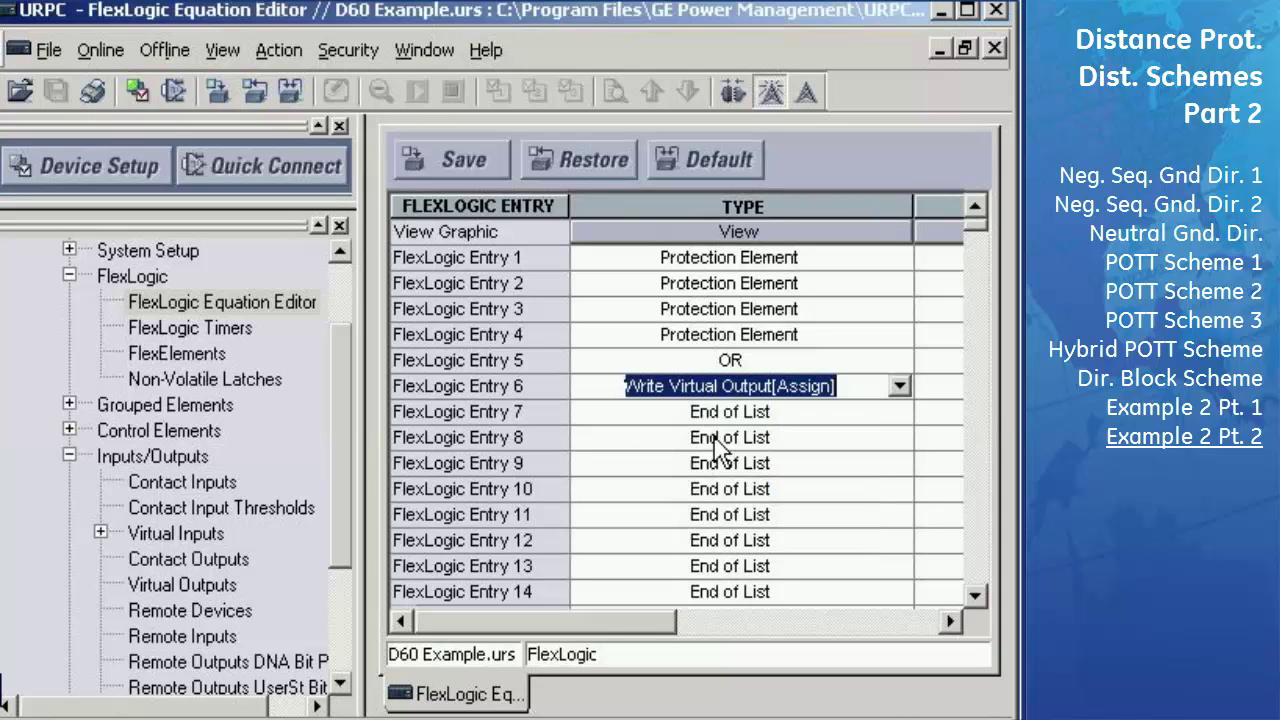
left_click(948, 621)
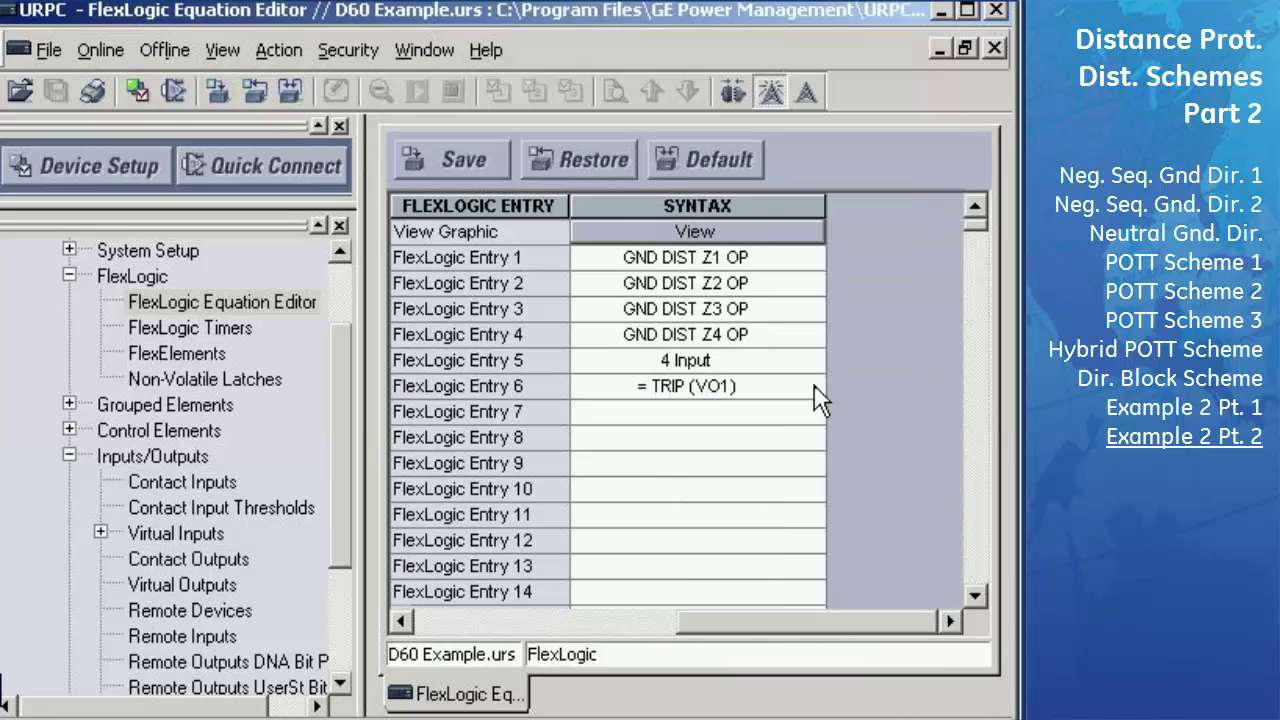
left_click(814, 386)
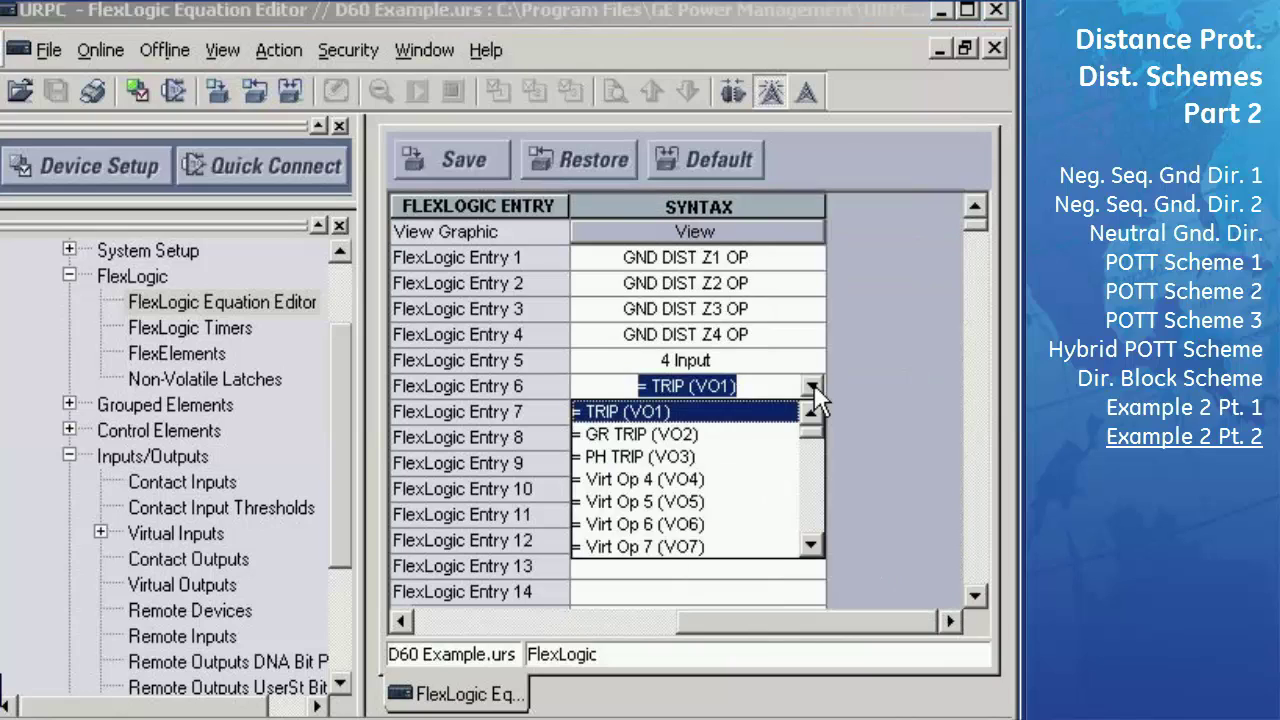
left_click(643, 436)
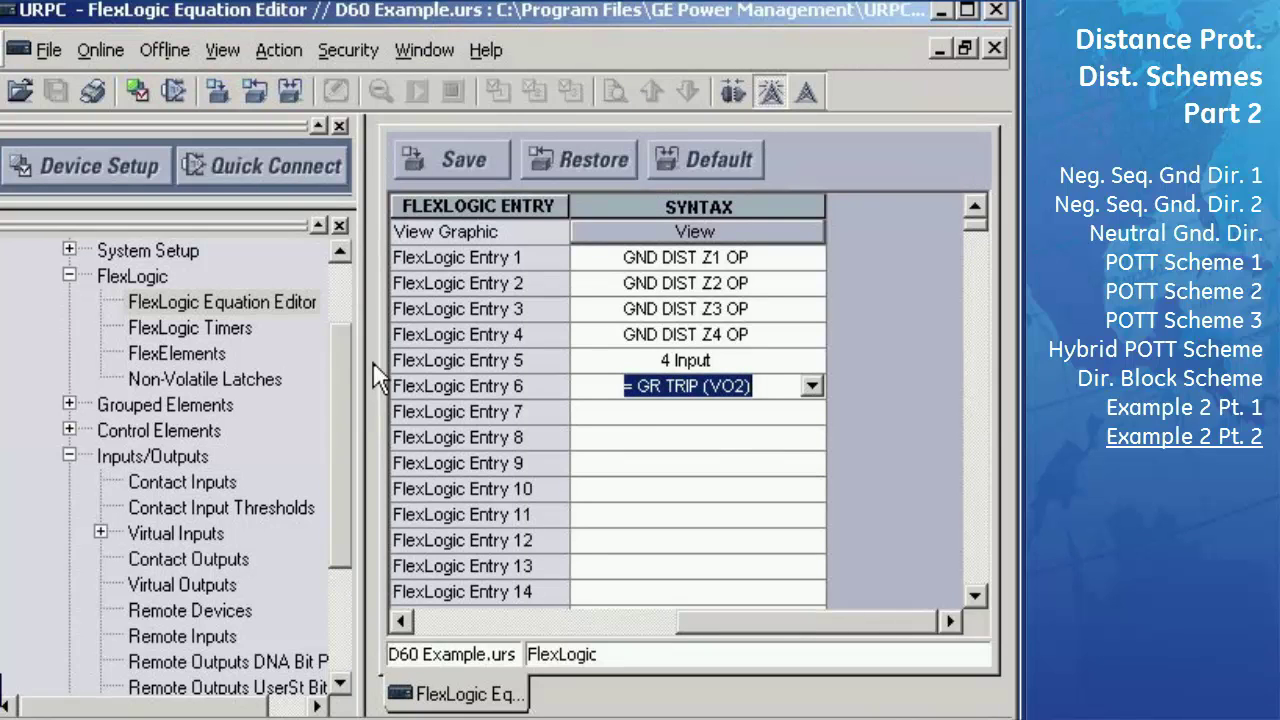
Step: Define FlexLogic Entry 7 as a Protection Element with the syntax PH DIST Z1 OP
left_click(403, 621)
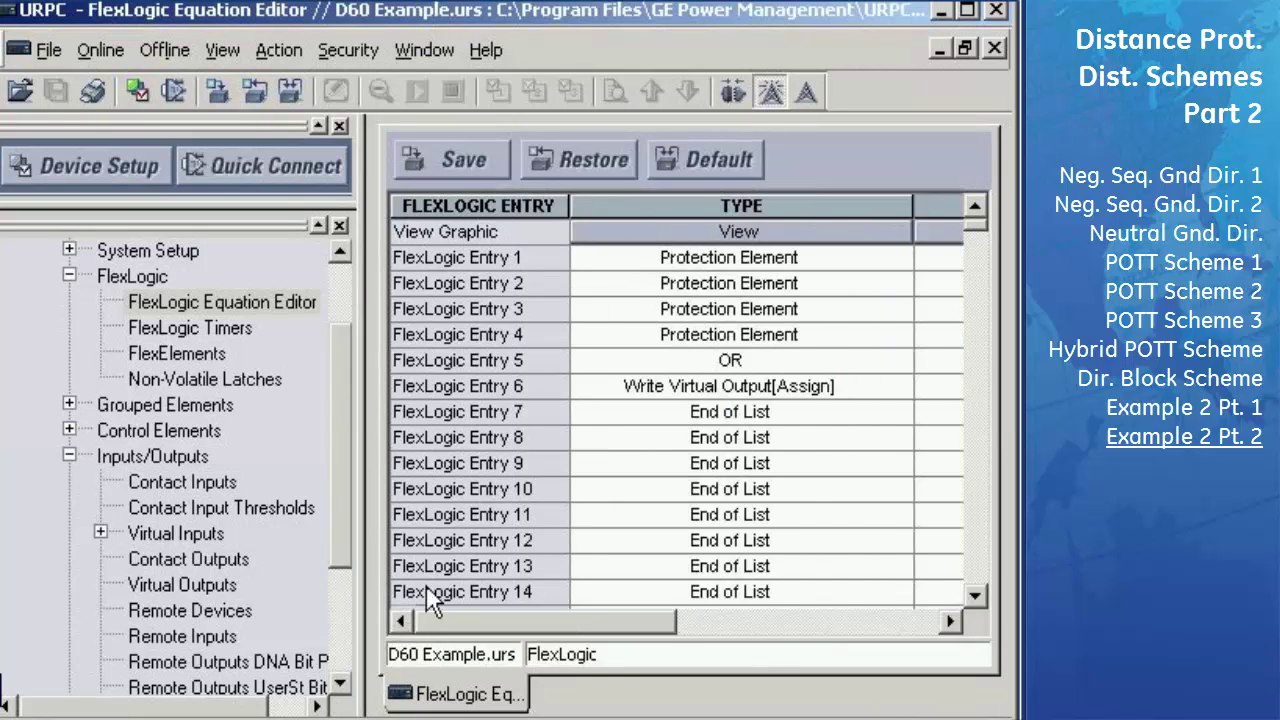
left_click(904, 415)
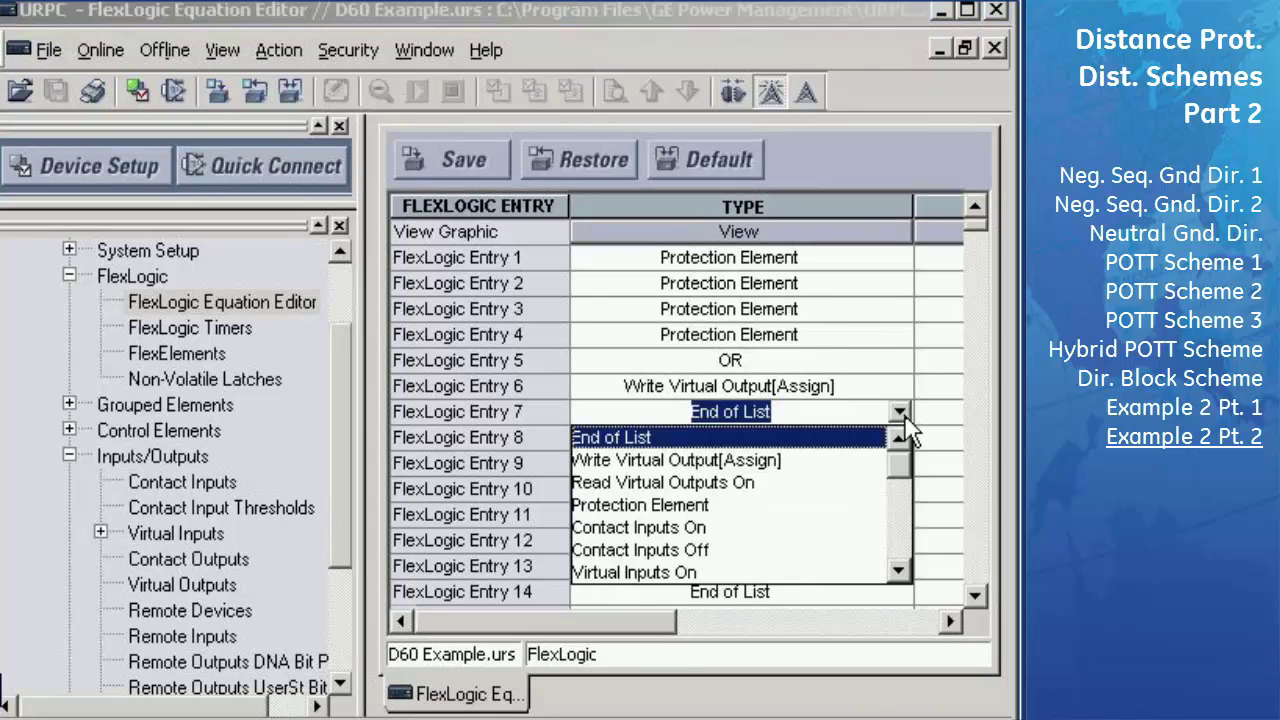
left_click(676, 504)
left_click(950, 622)
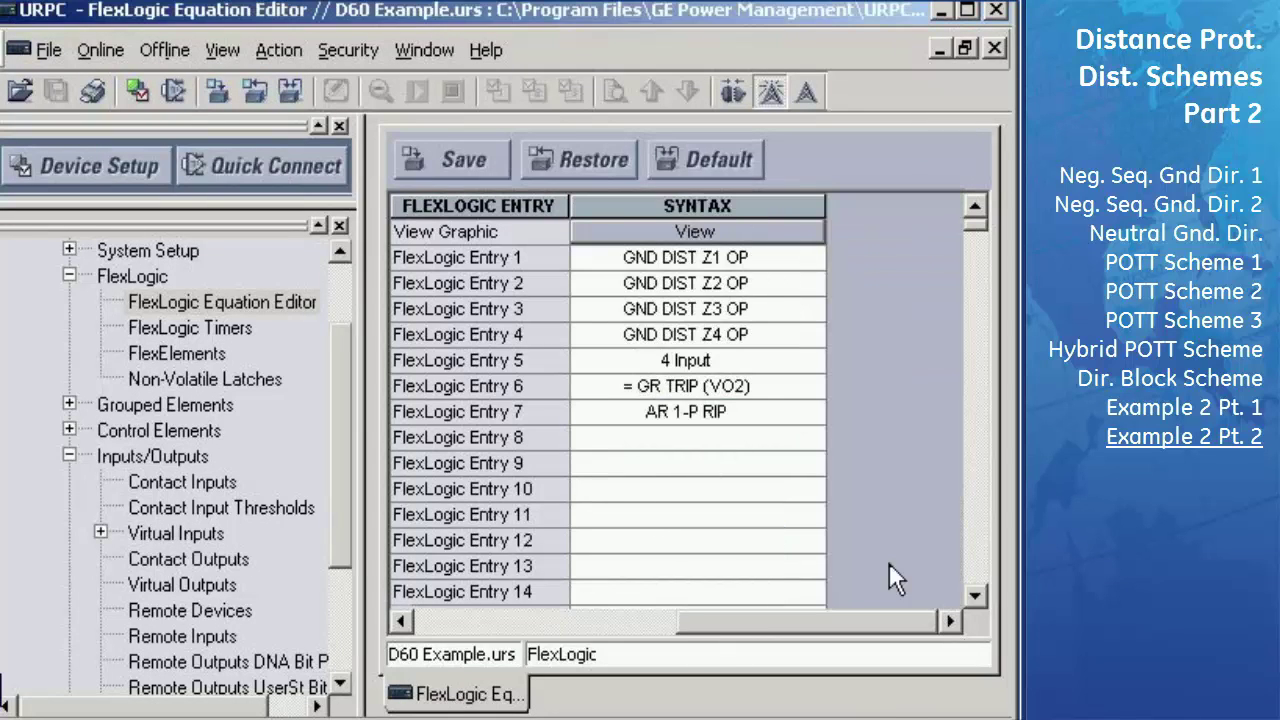
left_click(814, 413)
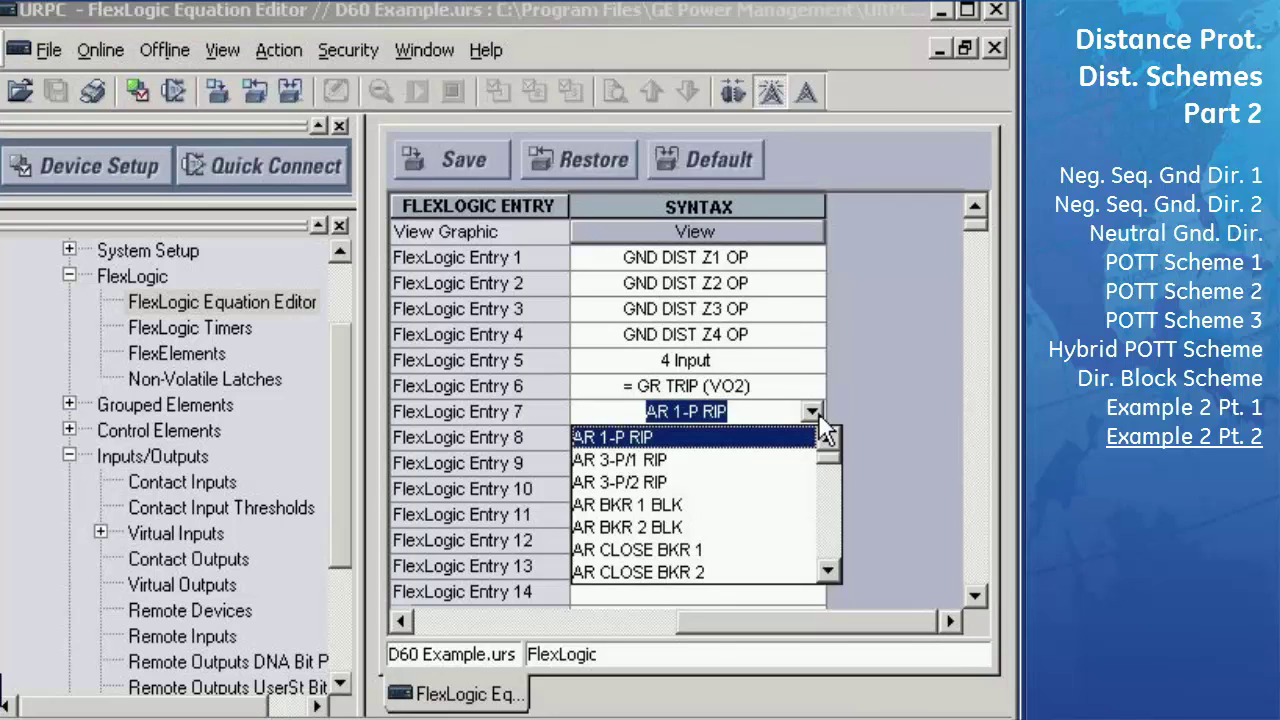
key("p")
key("Down")
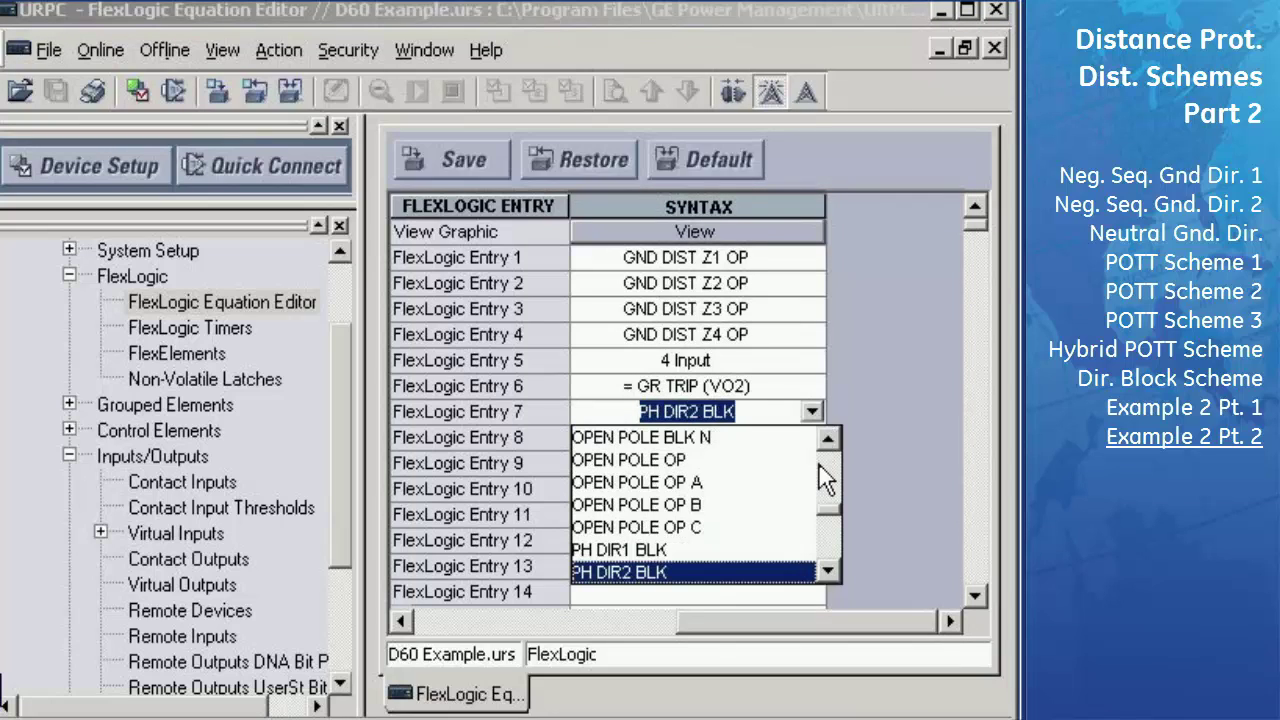
key("Down")
key("Down")
key("Down")
key("Down")
key("Down")
key("Down")
key("Down")
key("Down")
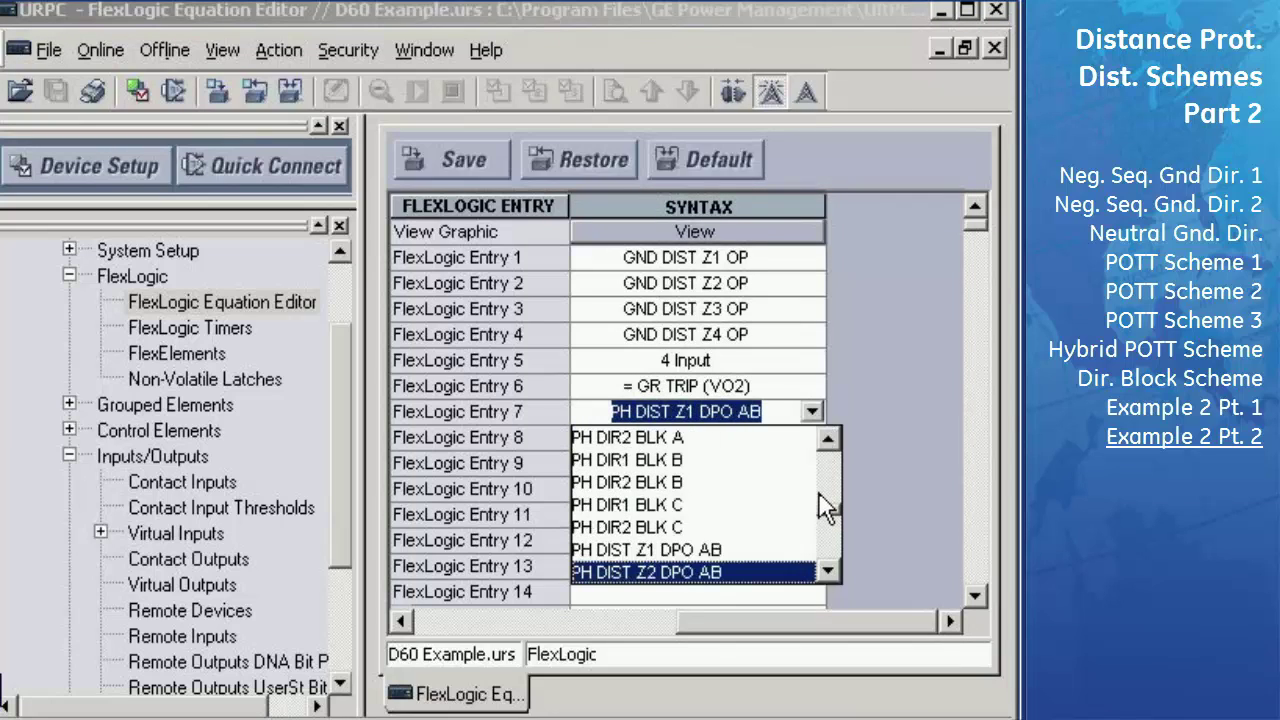
key("Down")
key("Down")
key("Down")
key("Down")
key("Down")
key("Down")
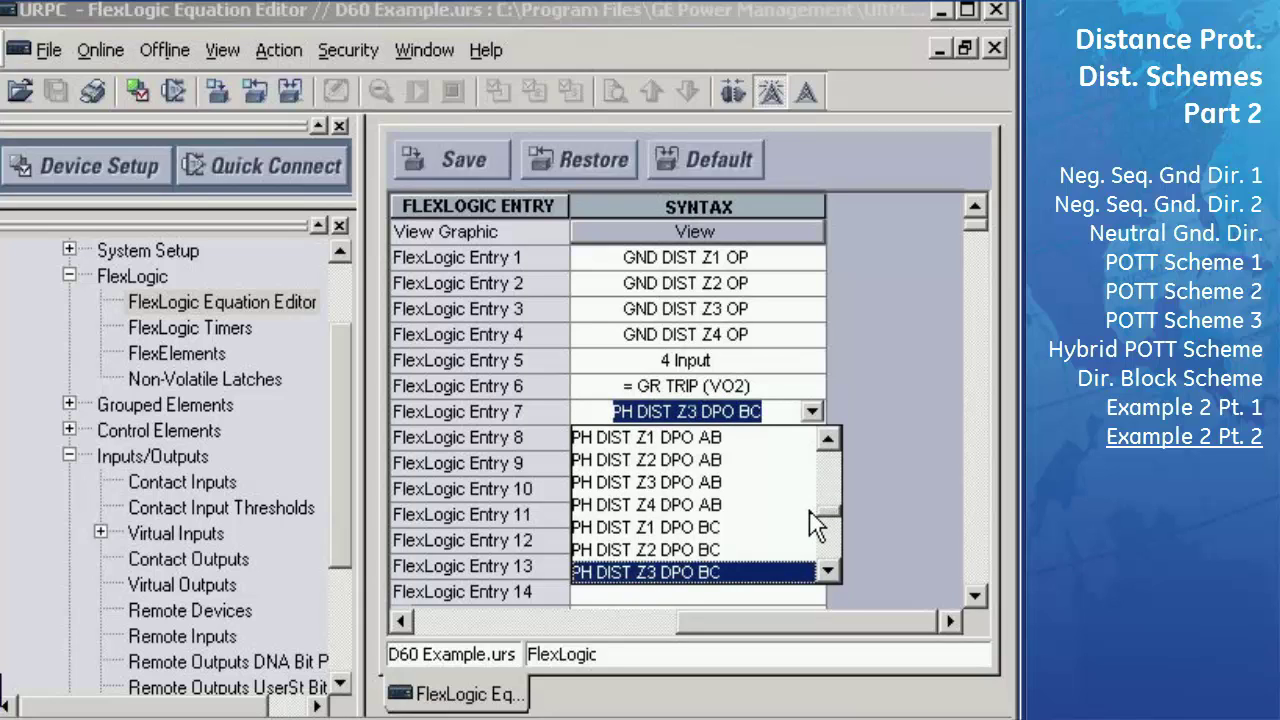
key("Down")
key("Down")
key("Down")
key("Down")
key("Down")
key("Down")
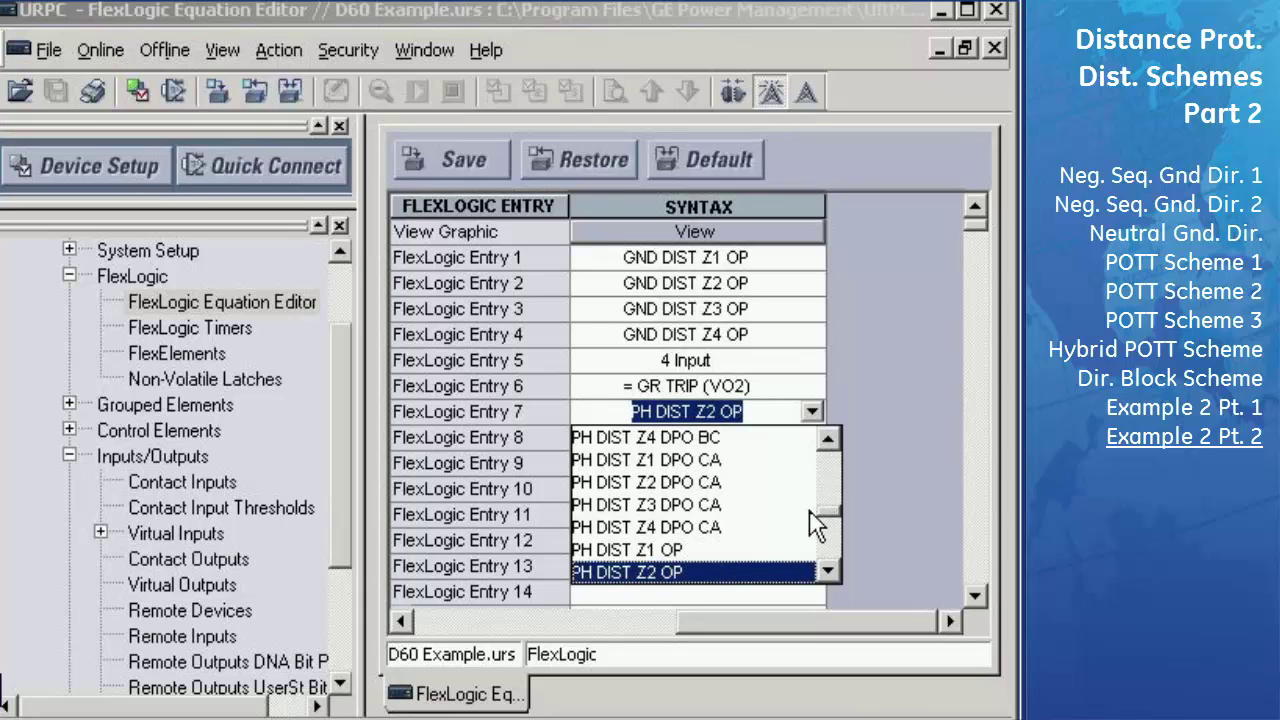
left_click(636, 550)
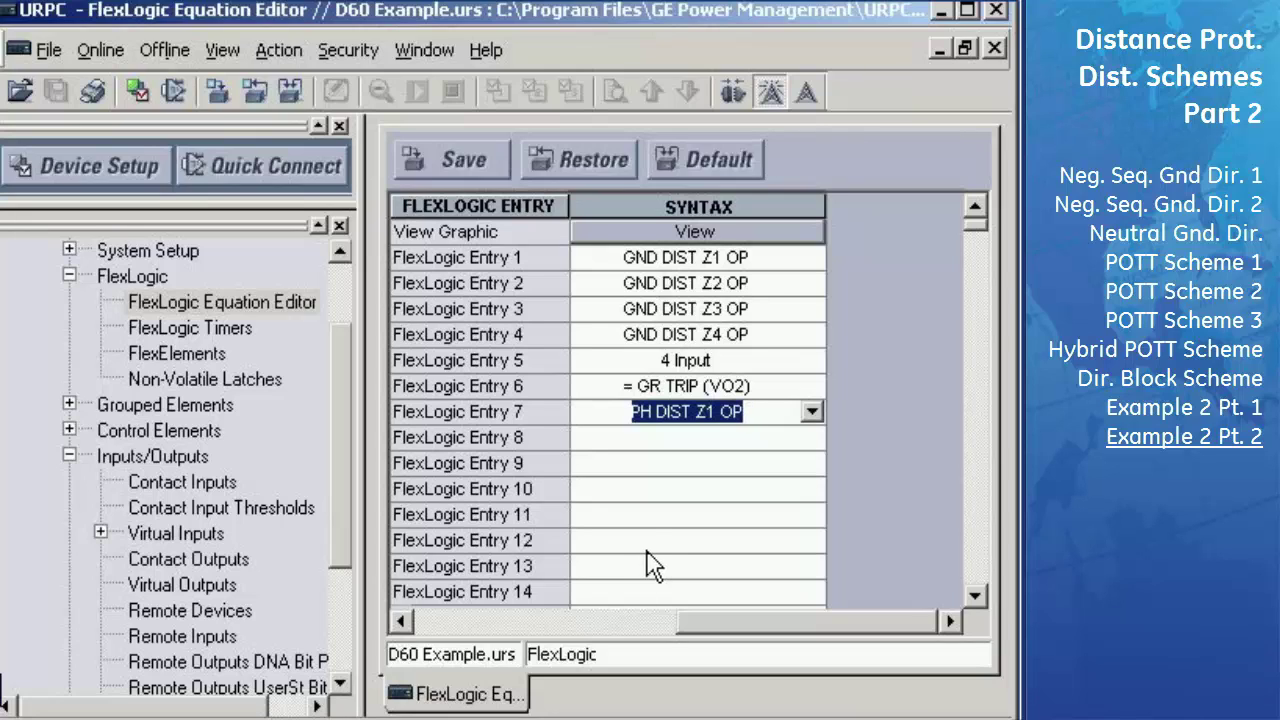
Step: Define FlexLogic Entry 8 as a Protection Element with the syntax PH DIST Z2 OP
left_click(416, 614)
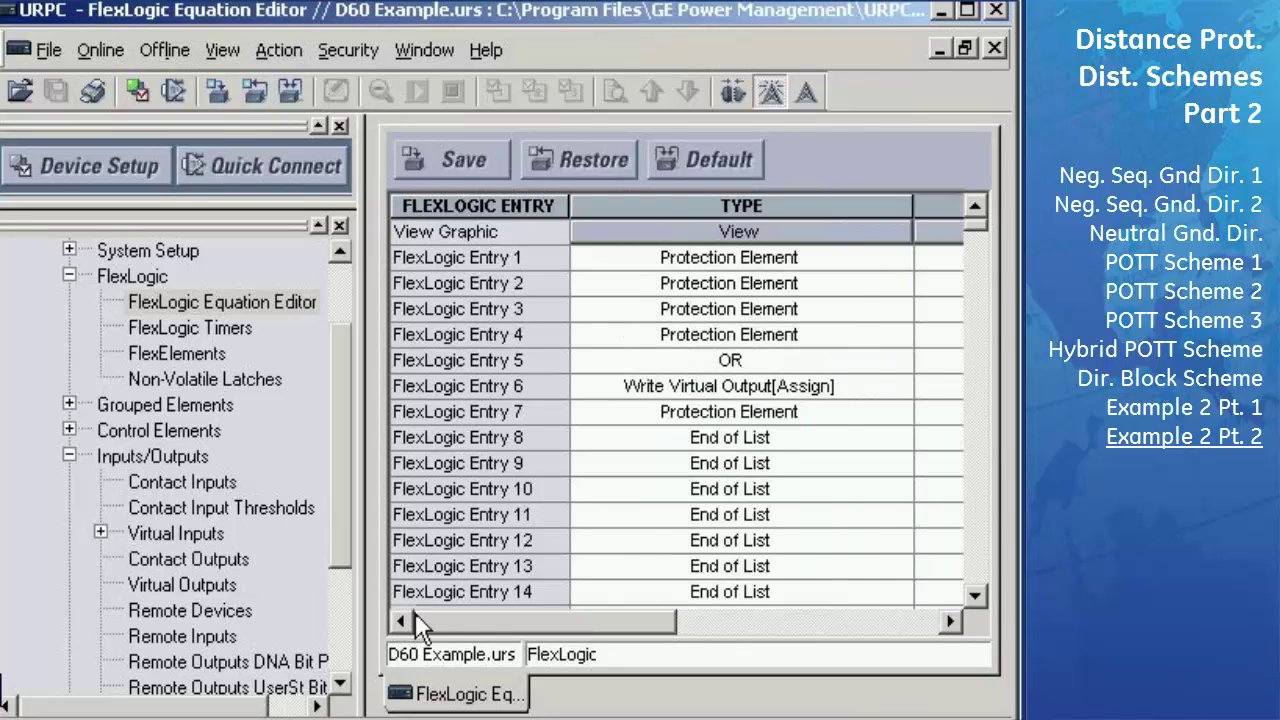
left_click(900, 447)
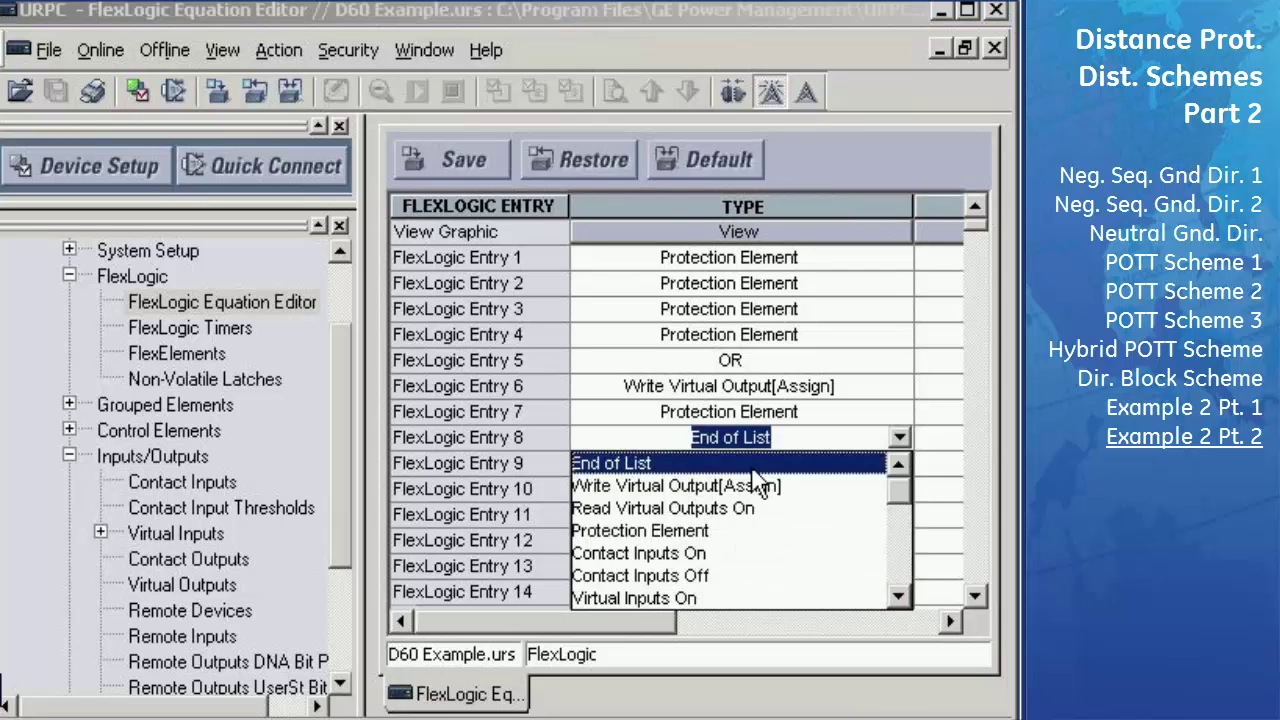
left_click(662, 531)
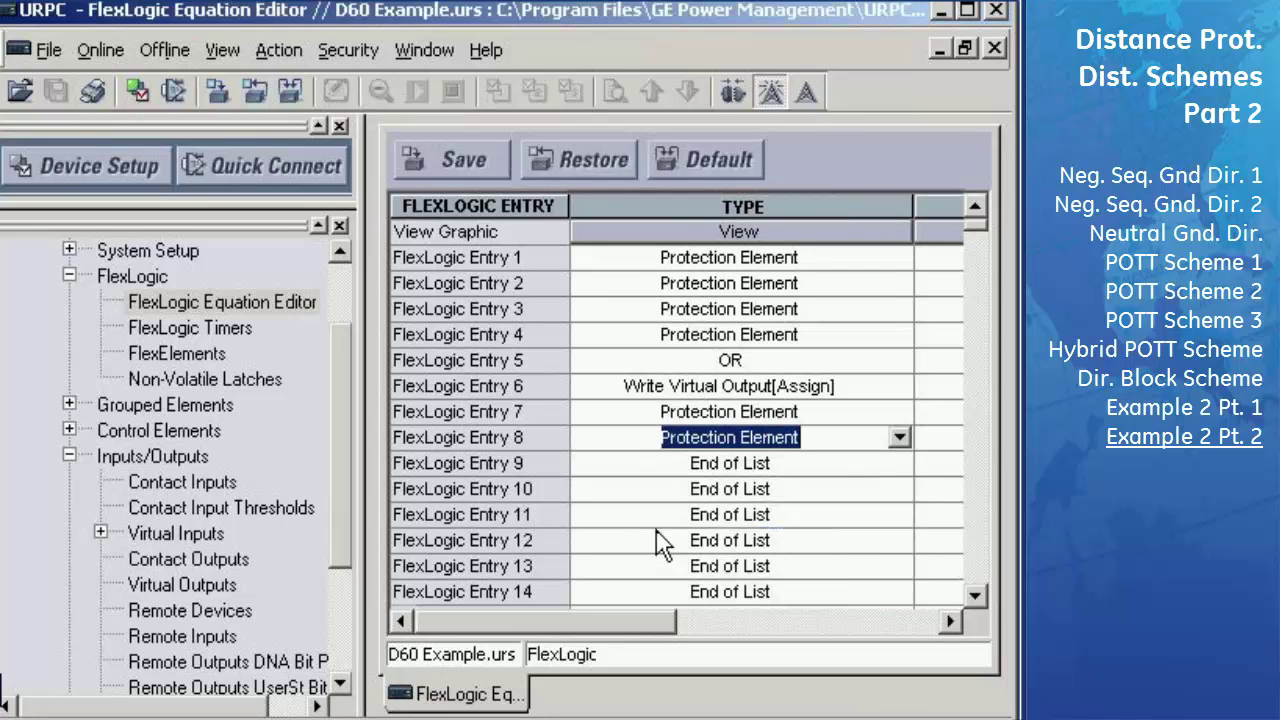
left_click(946, 621)
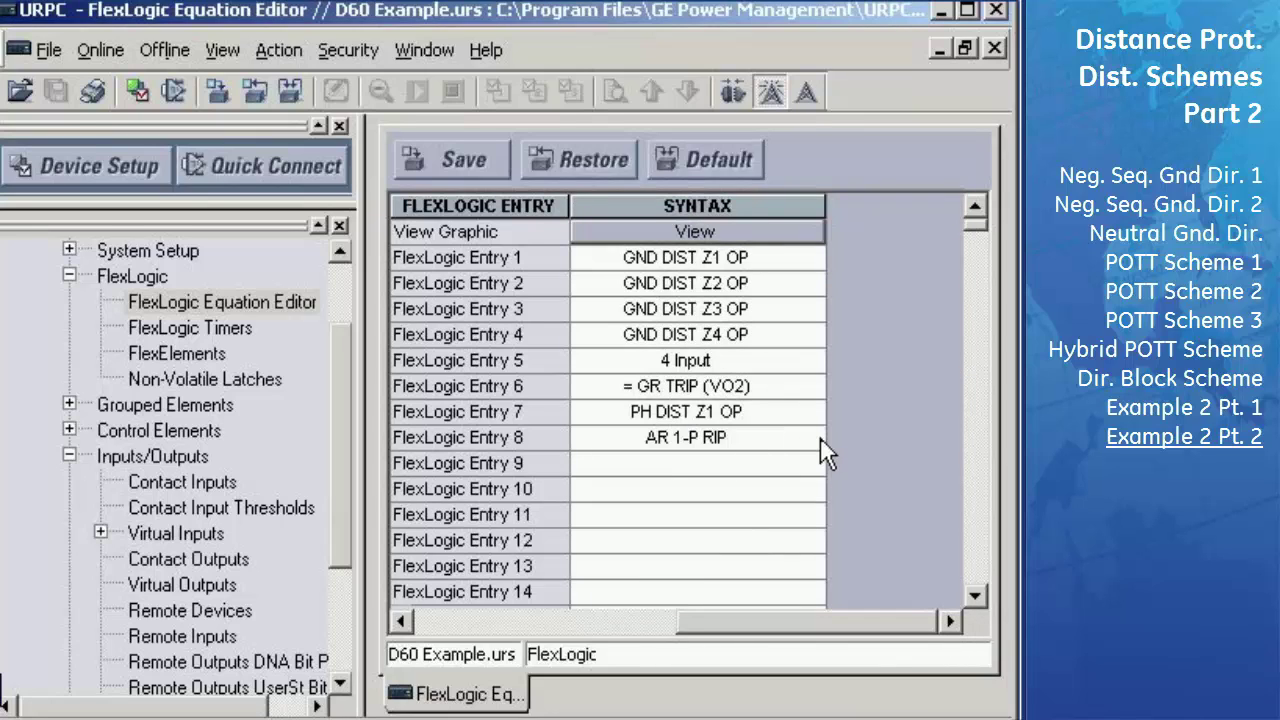
left_click(773, 438)
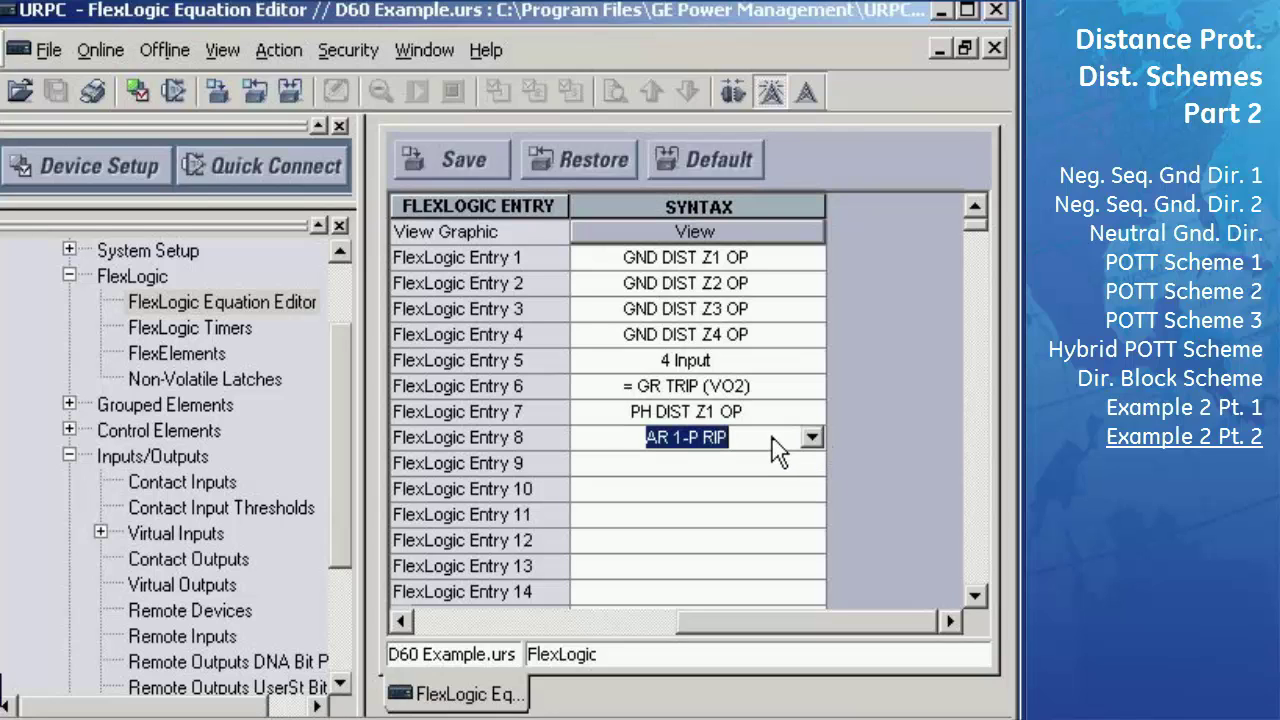
left_click(812, 437)
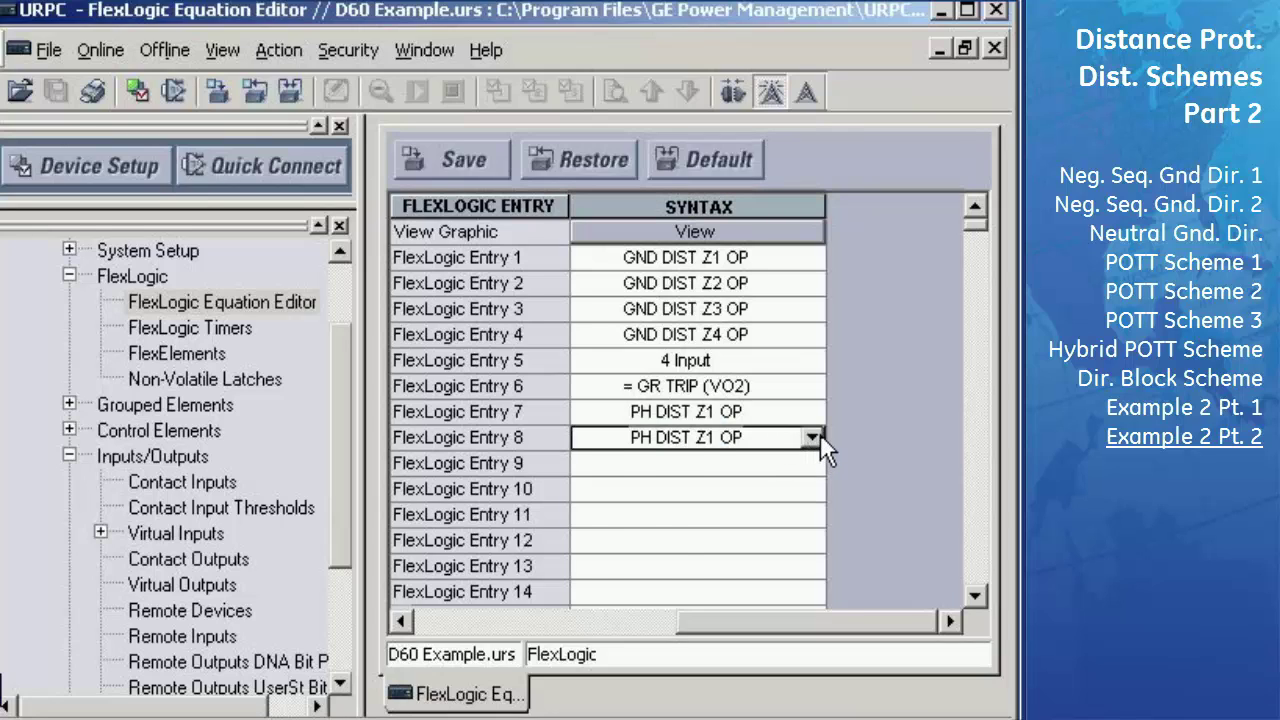
left_click(829, 598)
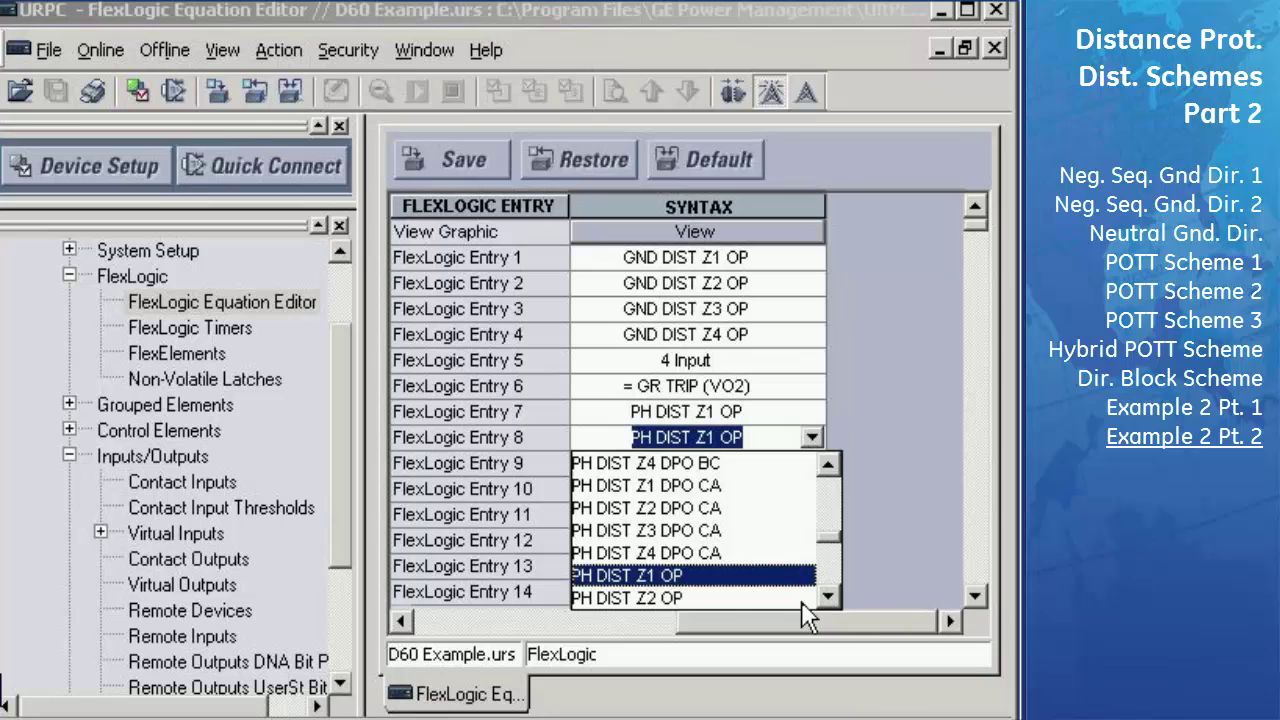
left_click(650, 598)
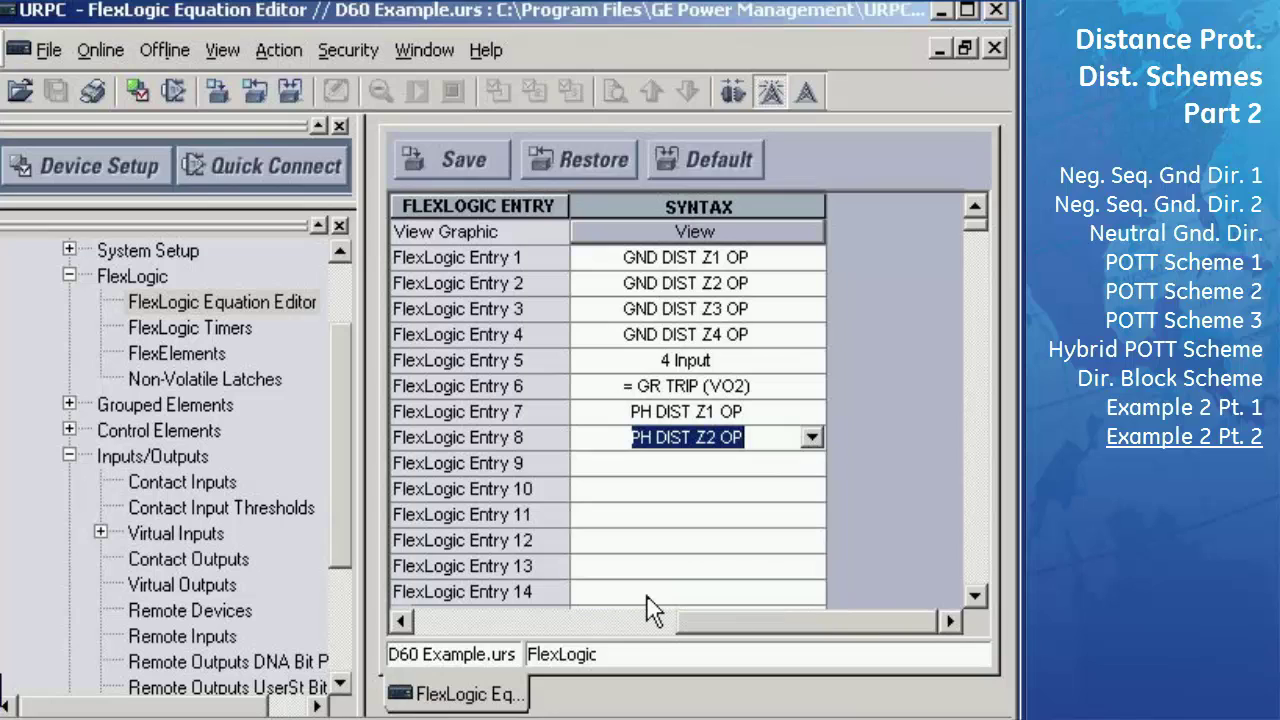
Step: Define FlexLogic Entry 9 as a Protection Element with the syntax PH DIST Z3 OP
left_click(402, 622)
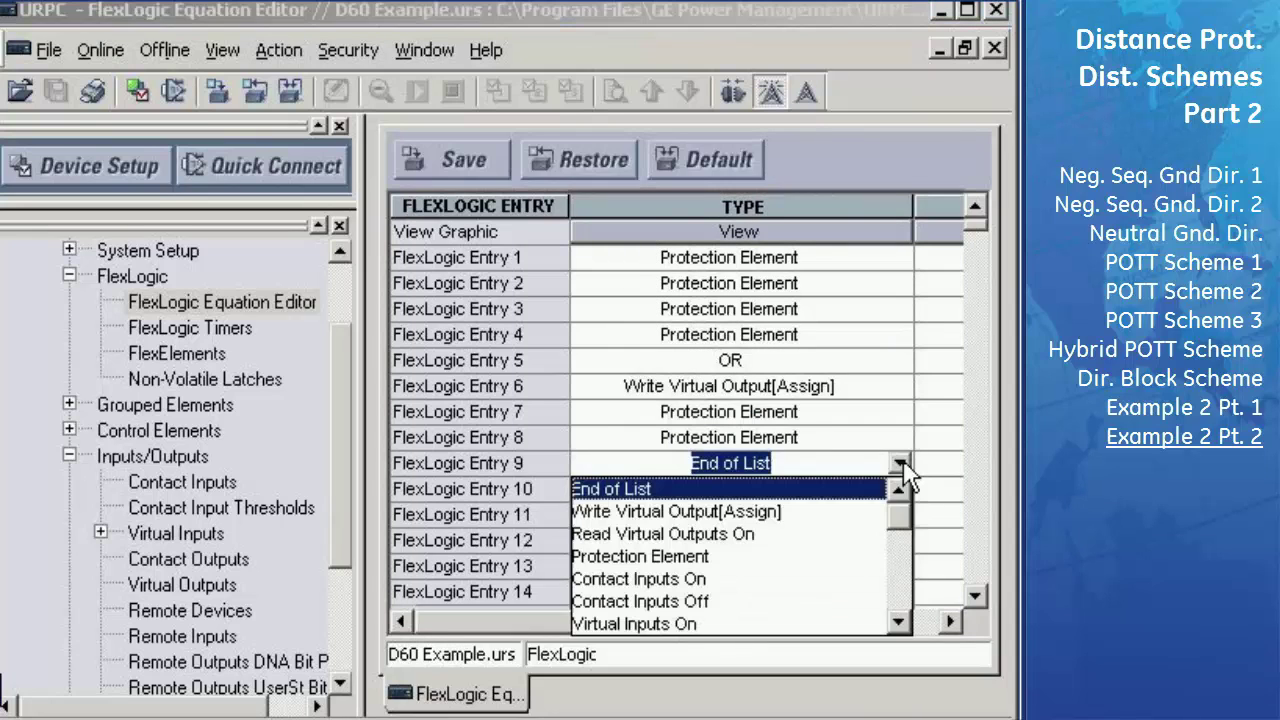
left_click(900, 463)
left_click(668, 553)
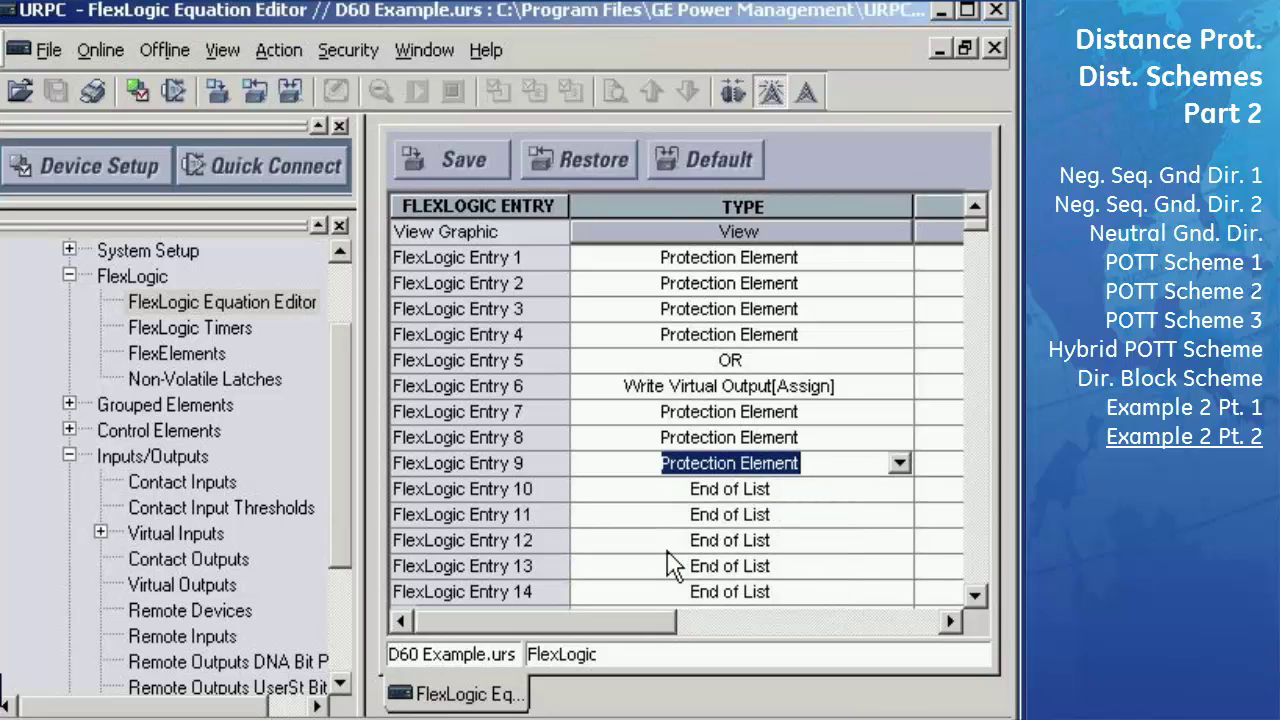
left_click(950, 622)
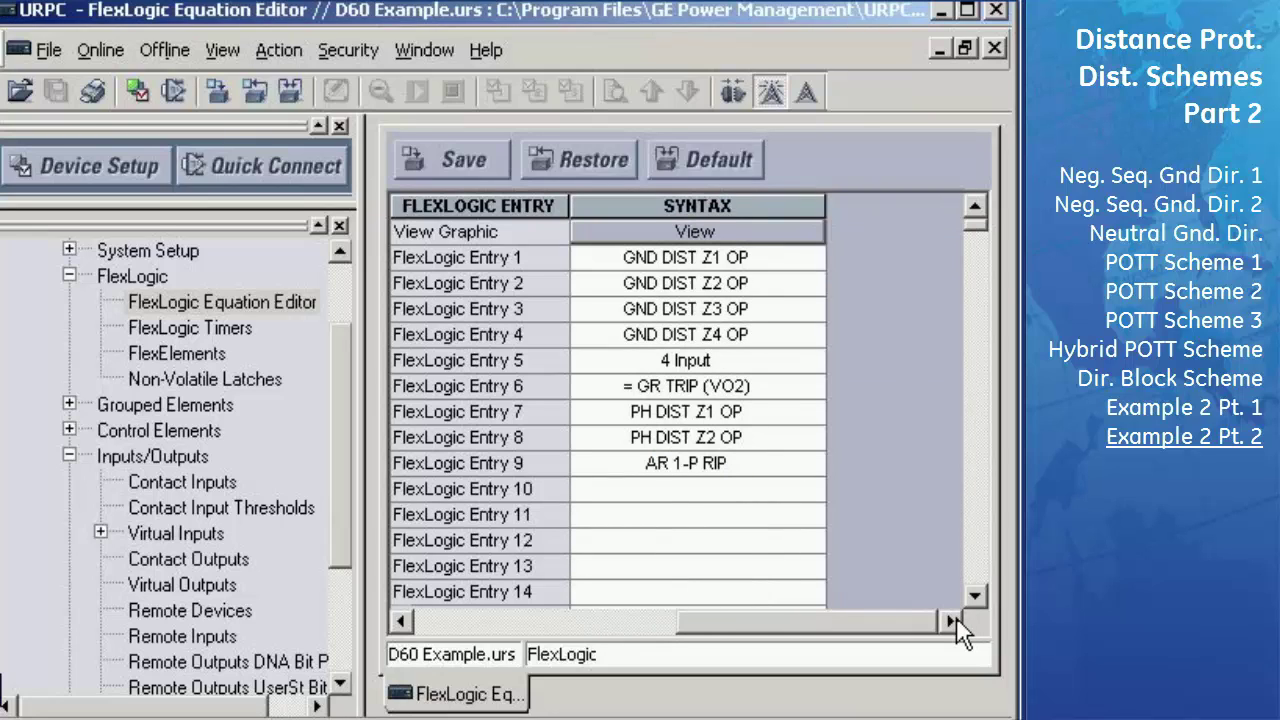
left_click(814, 464)
left_click(814, 464)
left_click(815, 464)
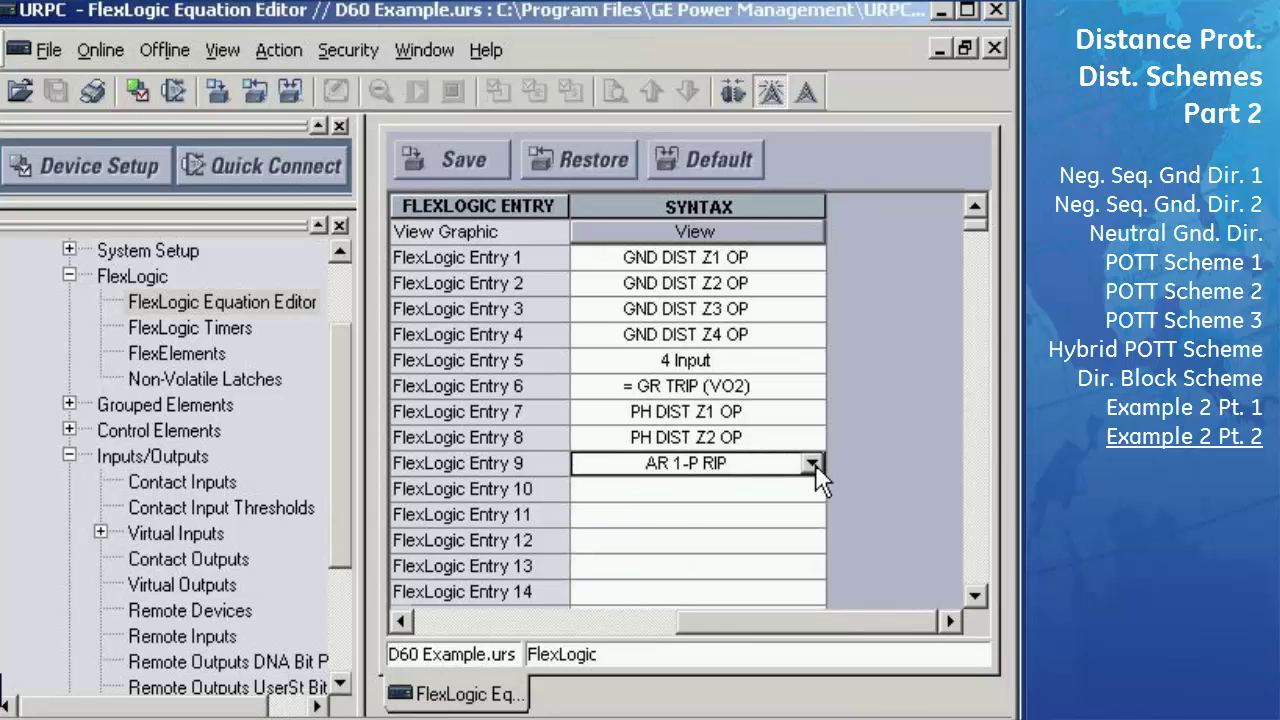
key("p")
left_click(815, 464)
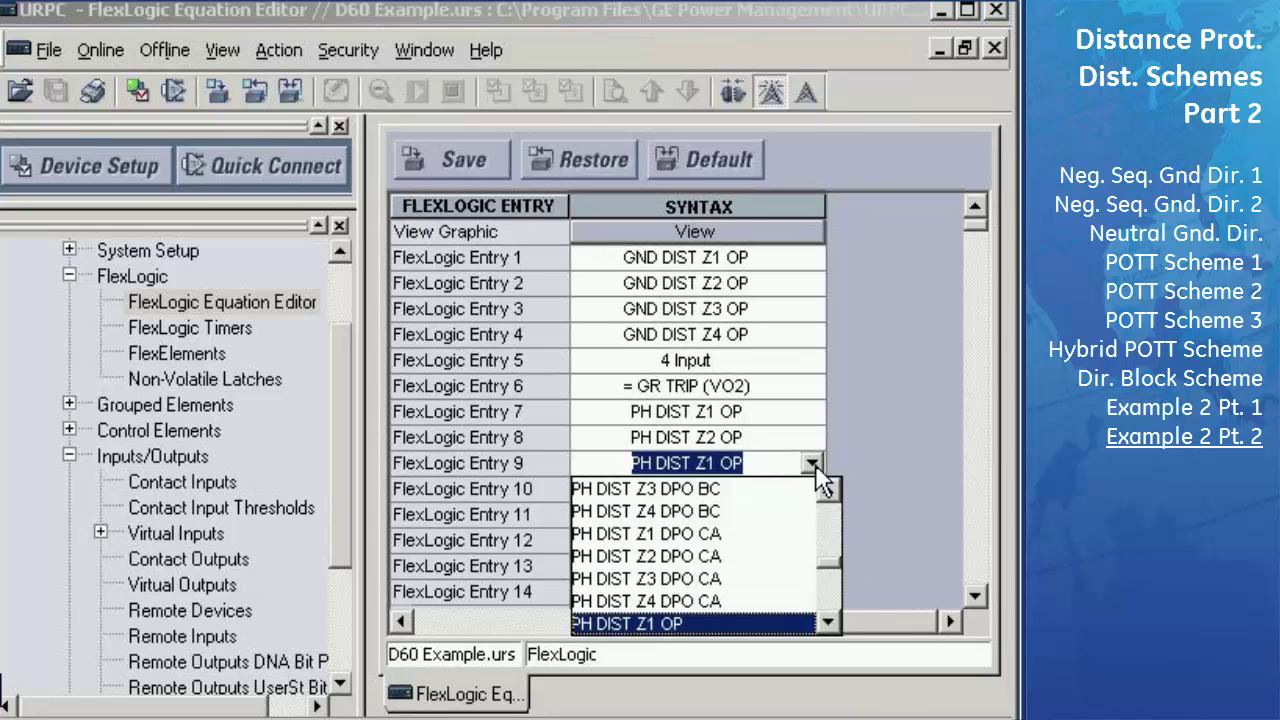
left_click(828, 622)
left_click(828, 622)
left_click(645, 624)
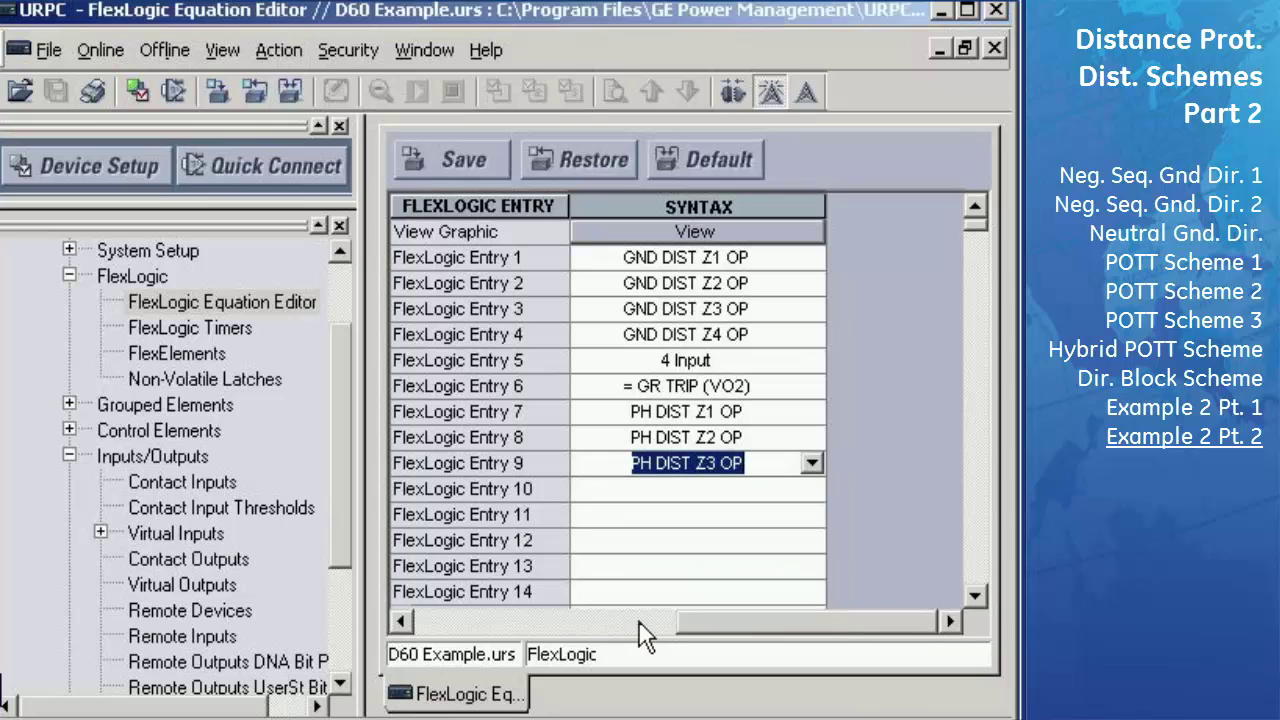
Step: Define FlexLogic Entry 10 as a Protection Element with the syntax PH DIST Z4 OP
left_click(402, 622)
left_click(901, 488)
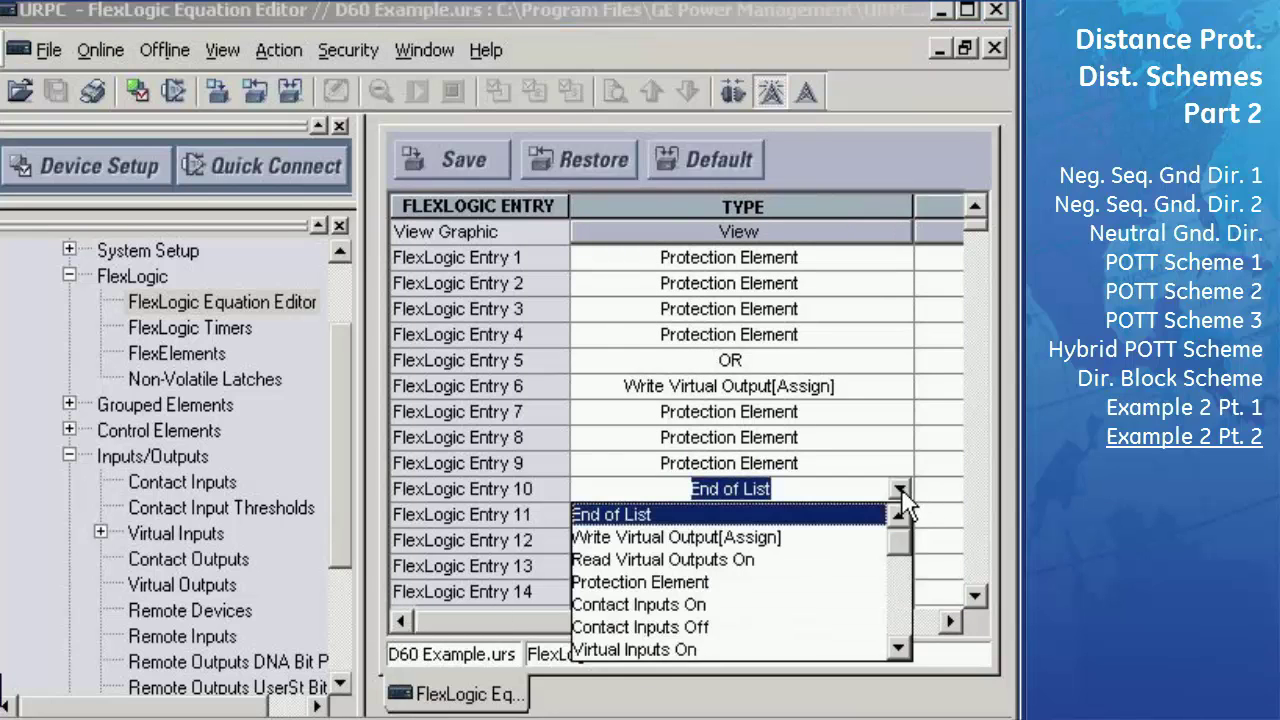
left_click(693, 582)
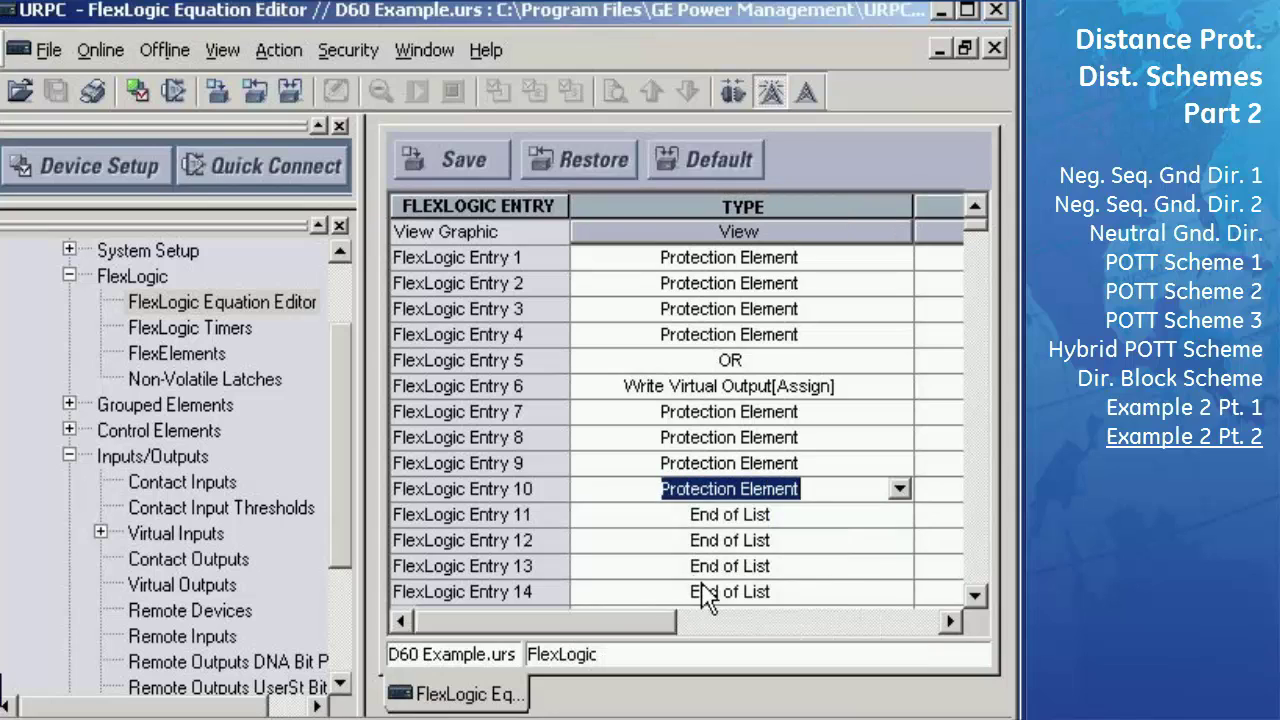
left_click(952, 621)
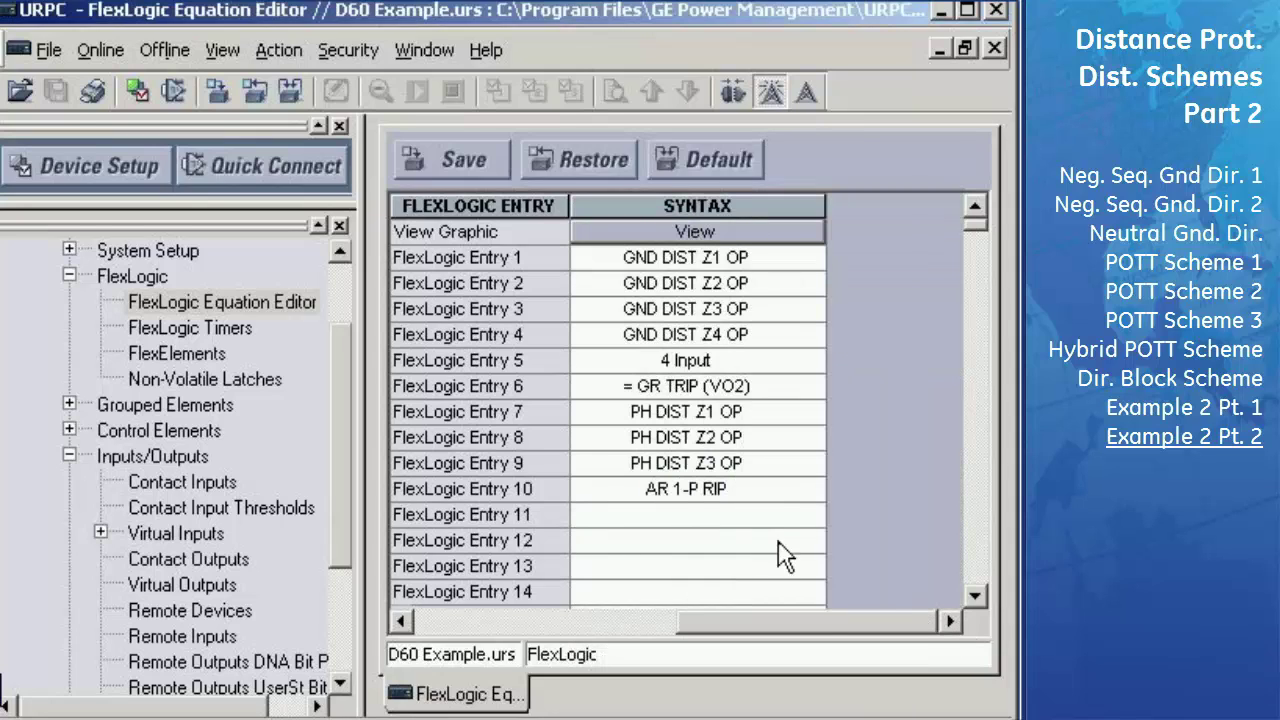
left_click(814, 488)
left_click(814, 488)
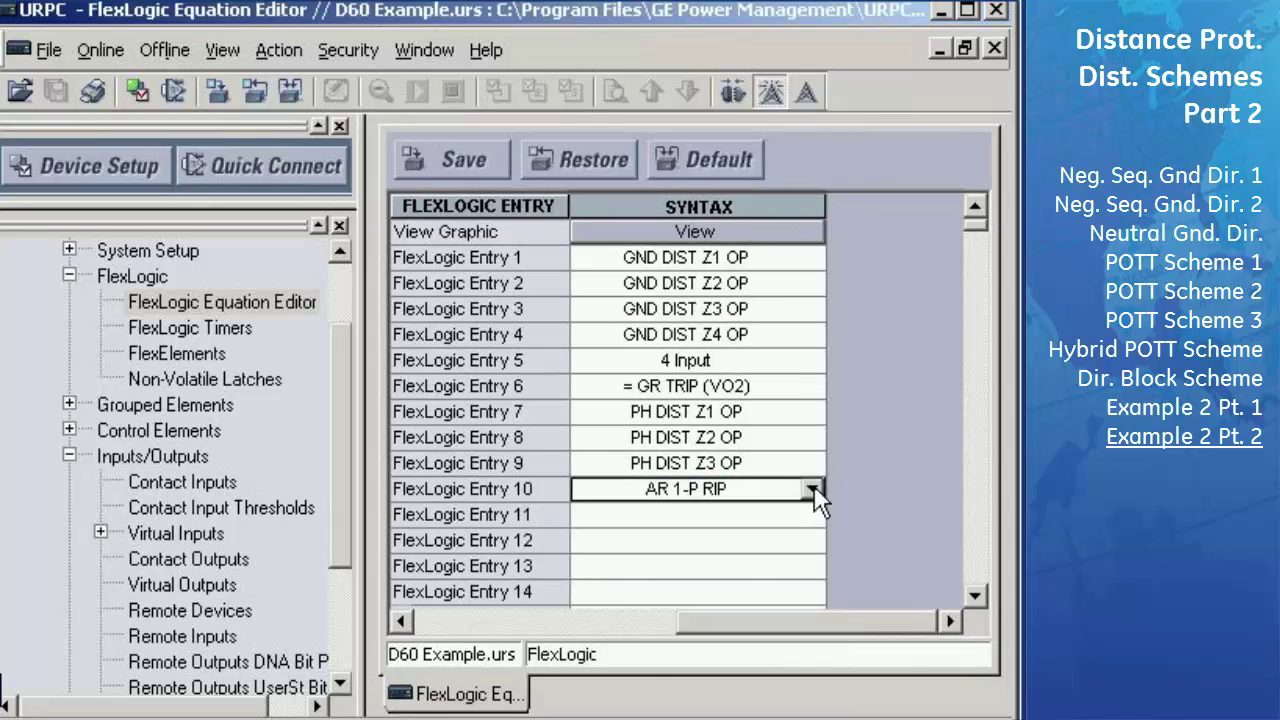
left_click(814, 488)
left_click(830, 652)
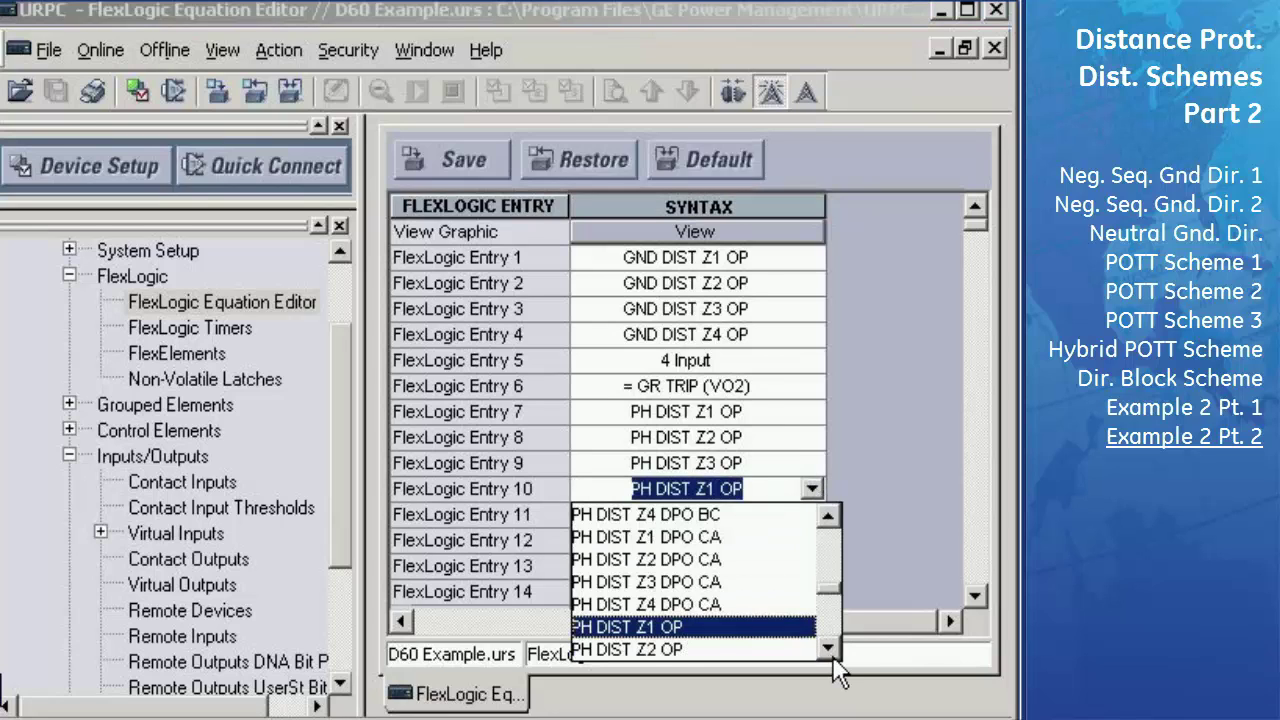
left_click(830, 652)
left_click(830, 652)
left_click(667, 648)
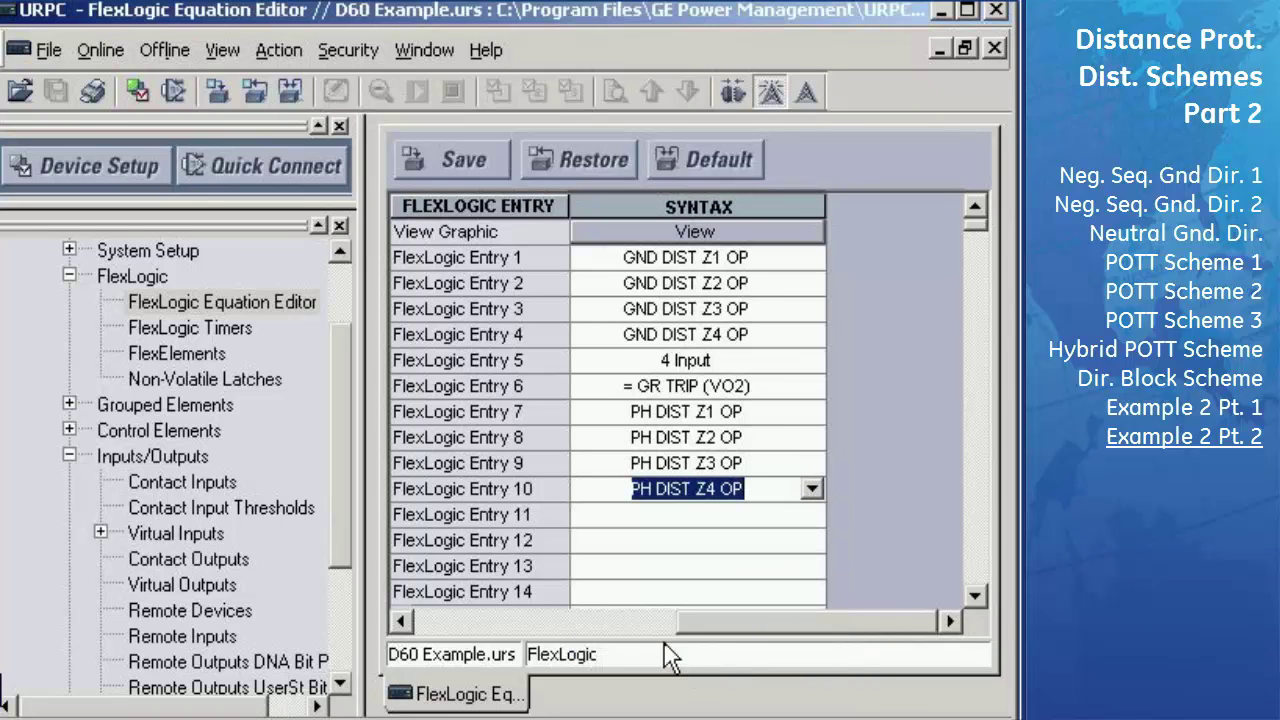
Step: Define FlexLogic Entry 11 as an OR gate with the syntax 4 Input
left_click(402, 622)
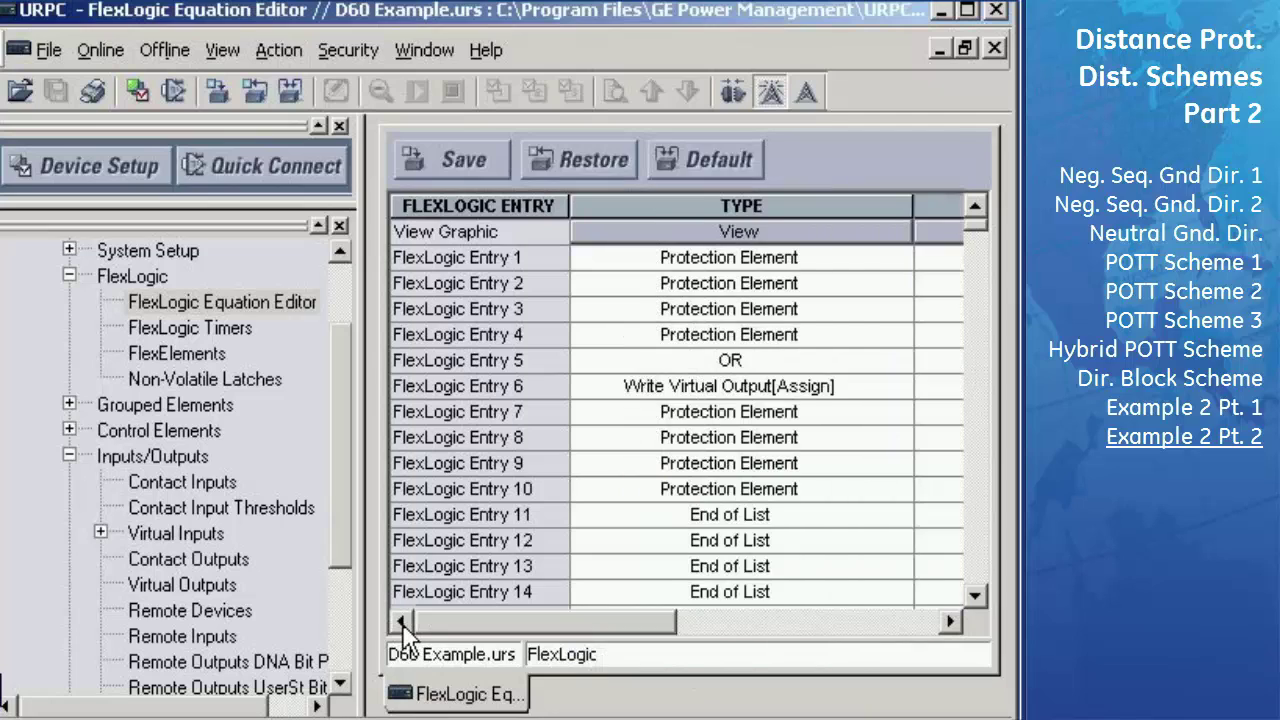
left_click(900, 514)
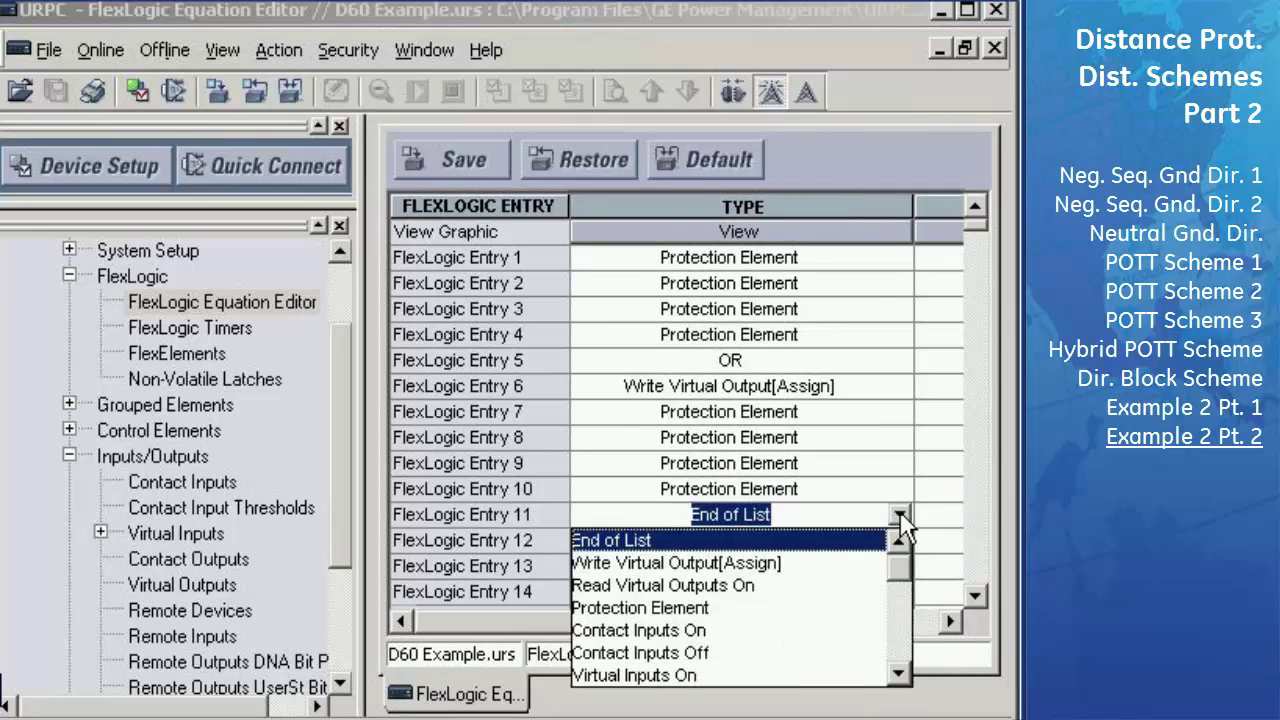
left_click(900, 679)
left_click(900, 679)
left_click(900, 679)
left_click(900, 679)
left_click(900, 679)
left_click(900, 679)
left_click(900, 679)
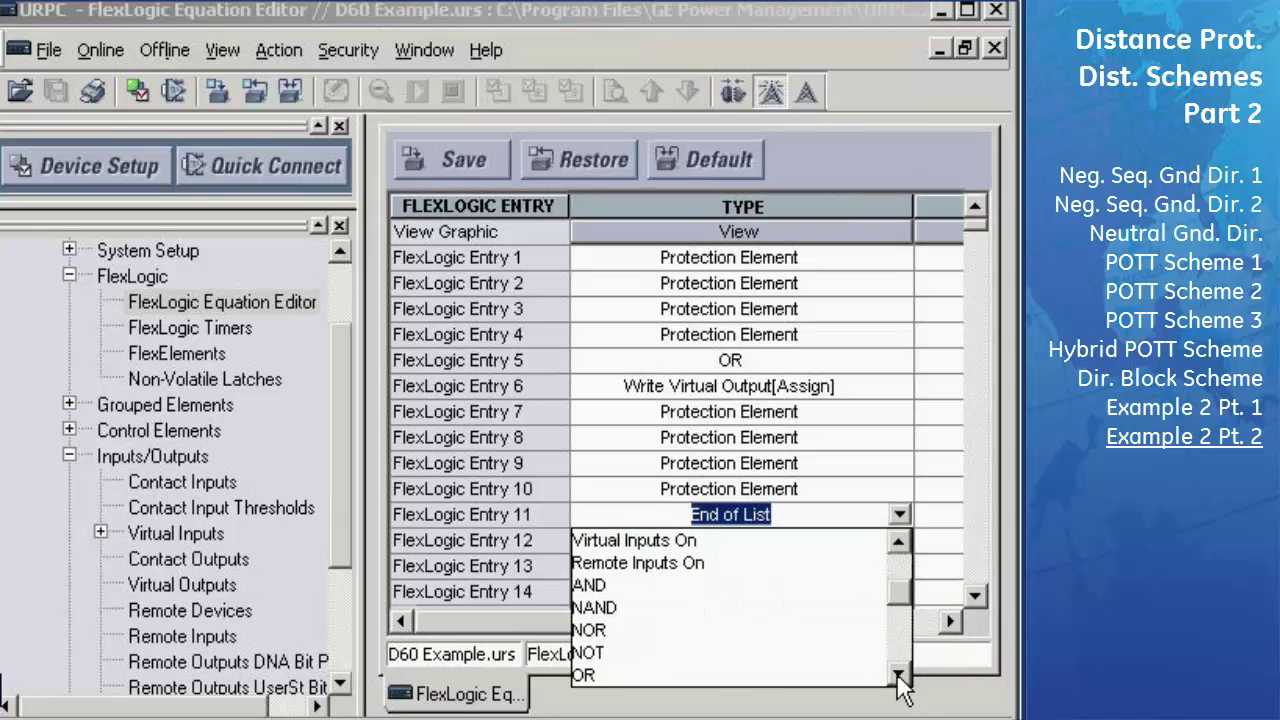
left_click(596, 676)
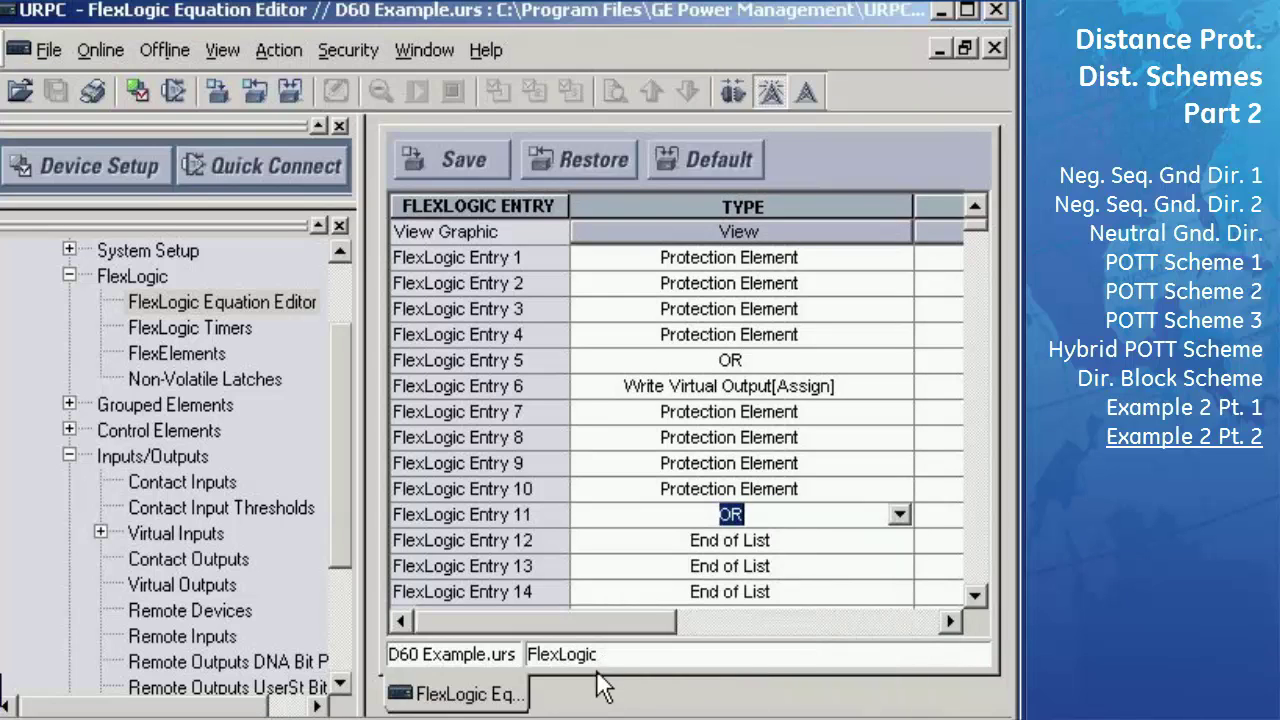
left_click(951, 623)
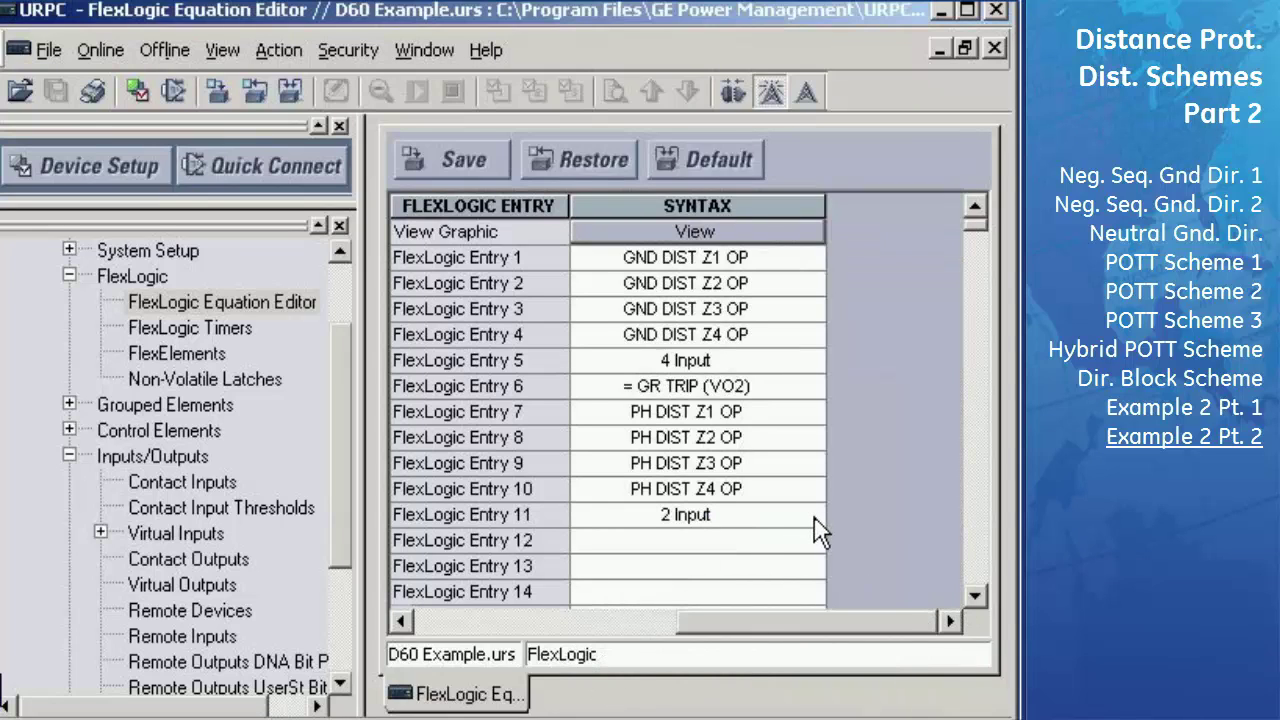
left_click(814, 516)
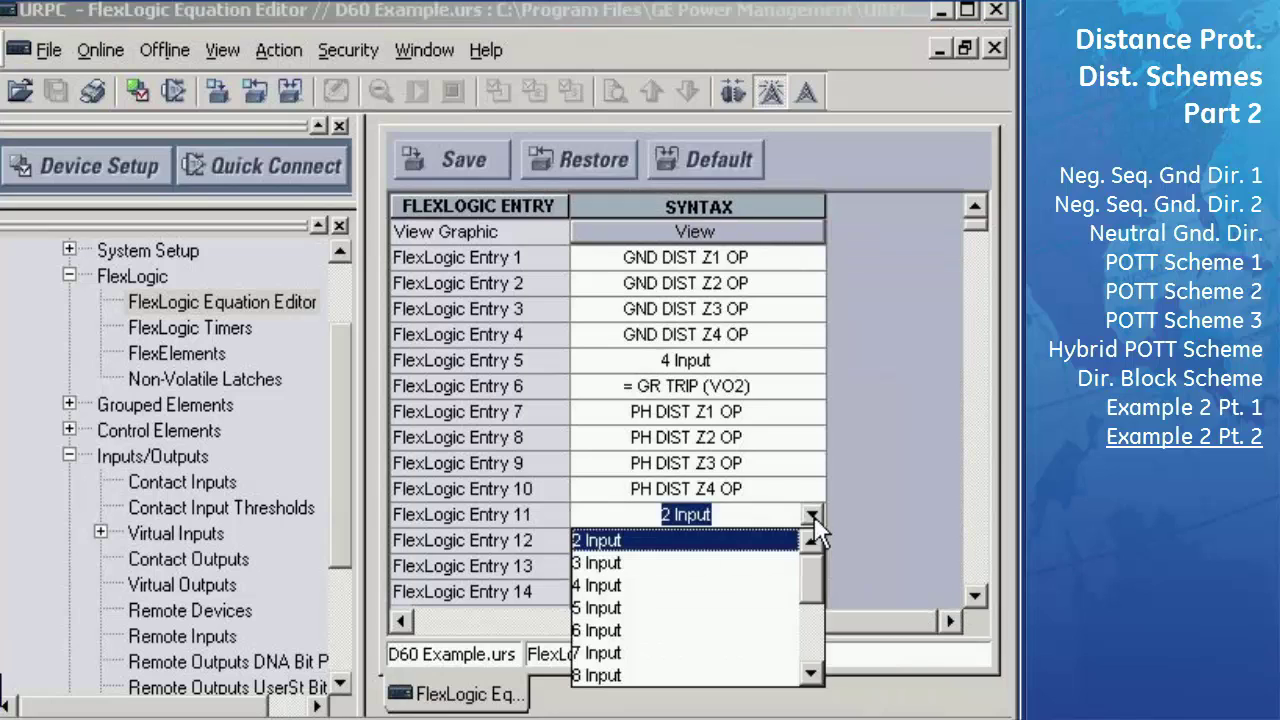
left_click(603, 586)
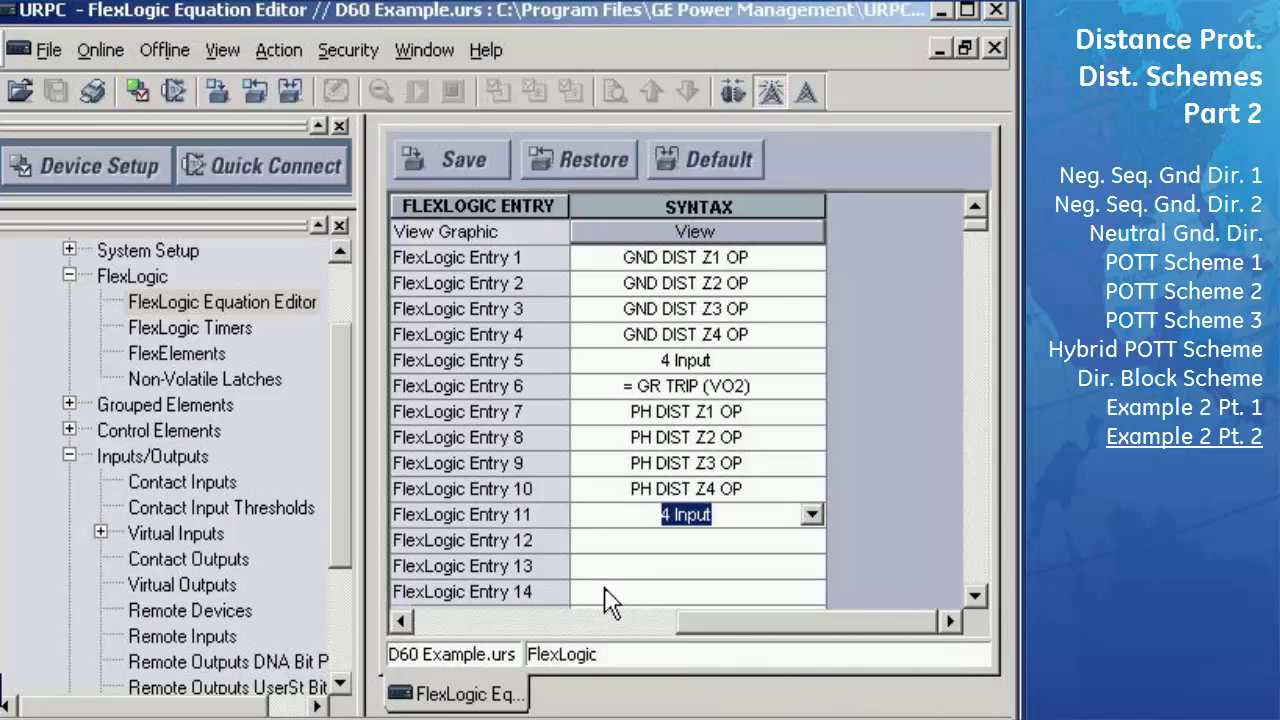
Step: Define FlexLogic Entry 12 as Write Virtual Output[Assign] with the syntax = PH TRIP (VO3)
left_click(400, 621)
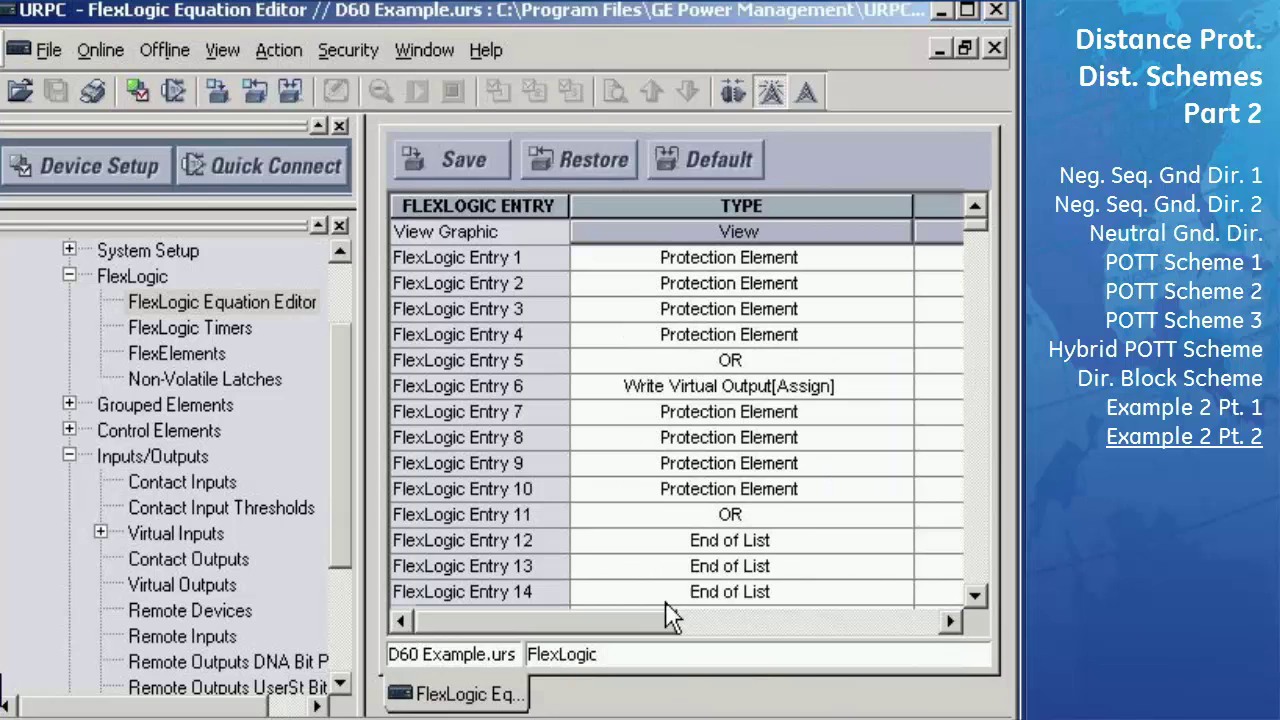
left_click(903, 545)
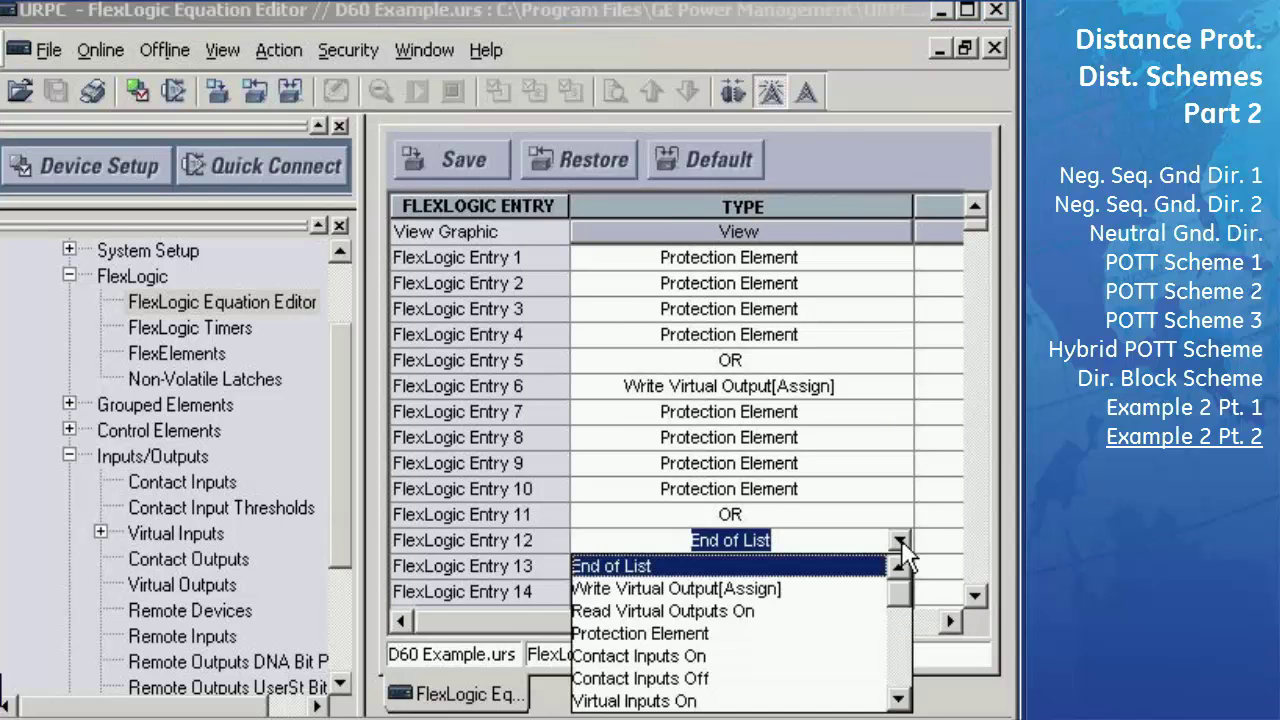
left_click(742, 590)
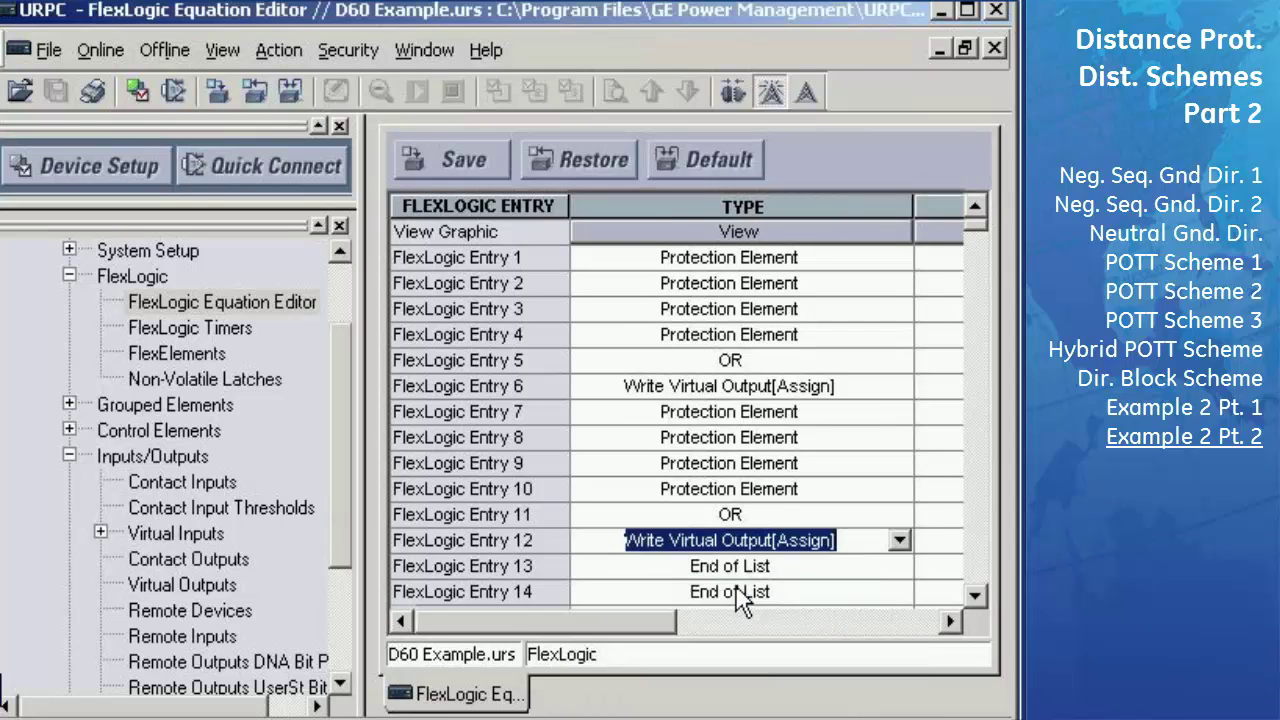
left_click(945, 622)
left_click(815, 540)
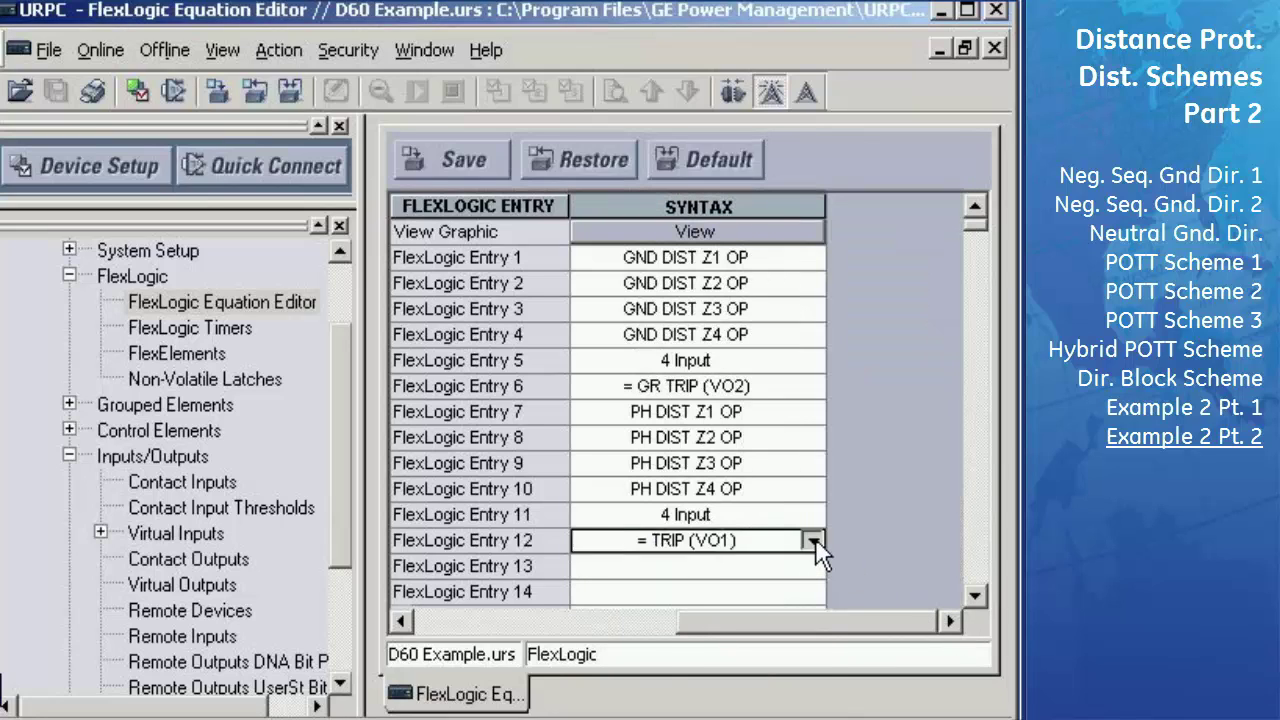
left_click(815, 540)
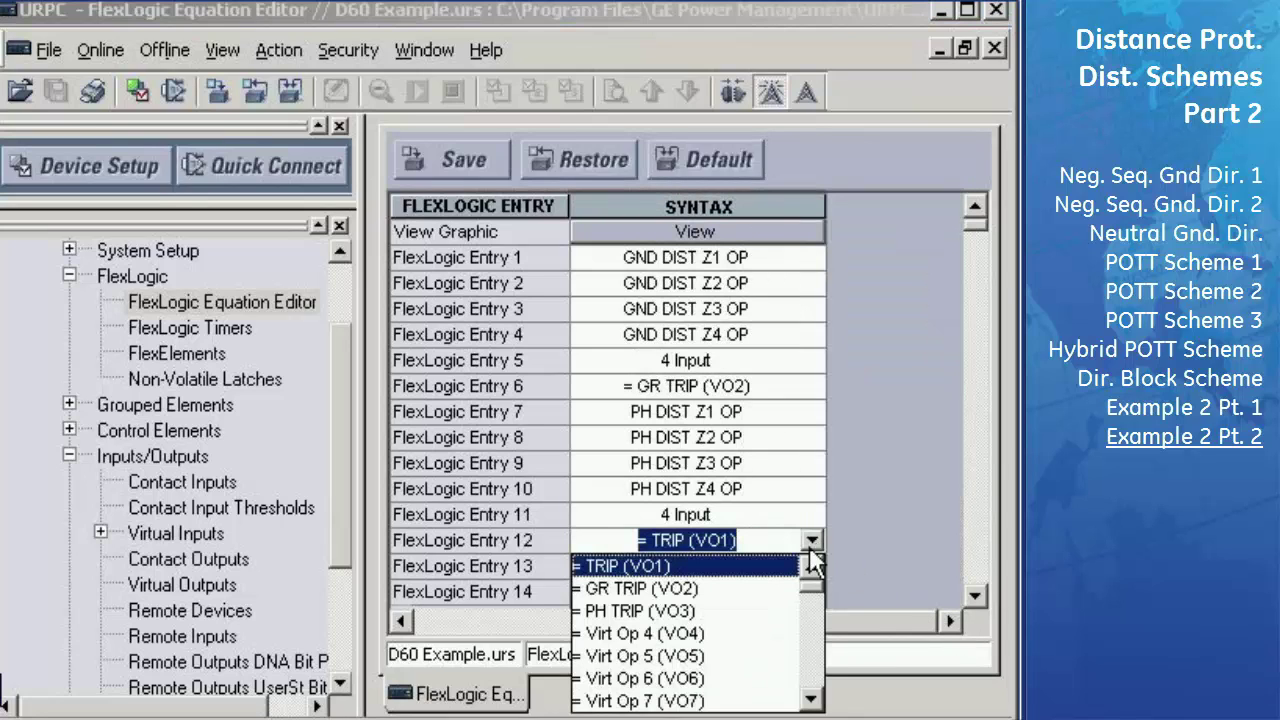
left_click(672, 611)
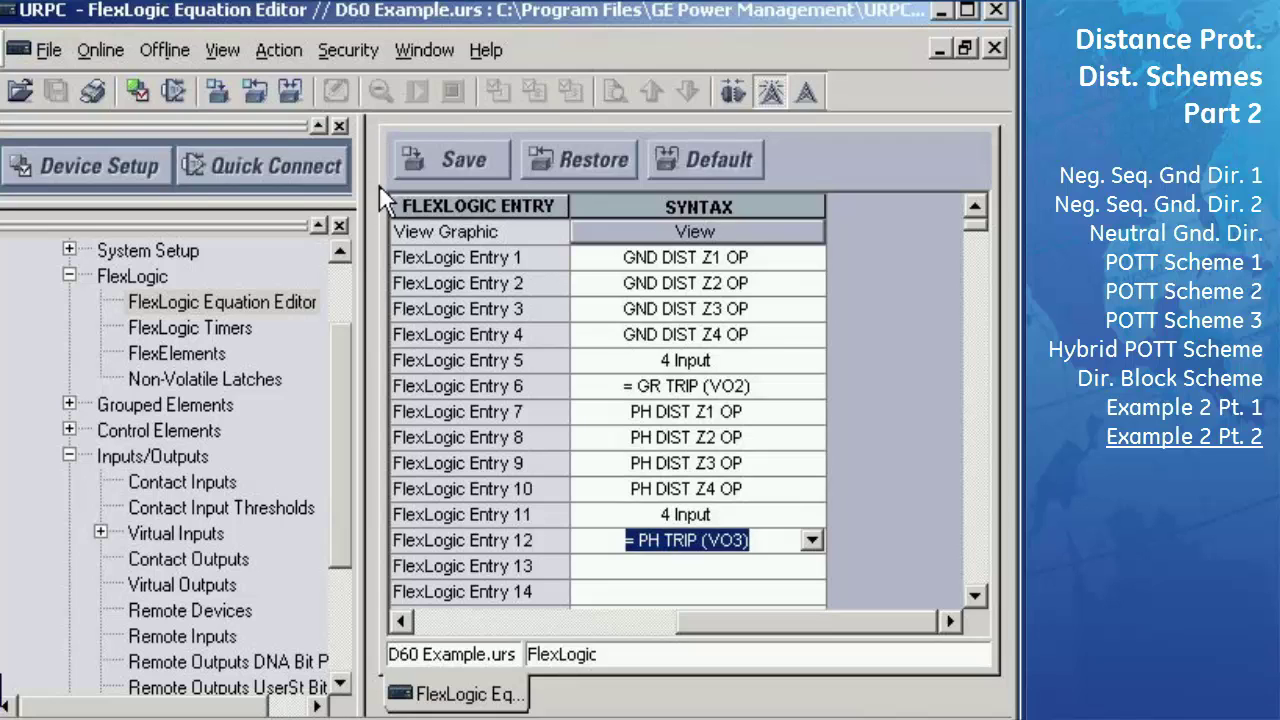
Step: Define FlexLogic Entry 13 as Read Virtual Outputs On with the syntax GR TRIP On (VO2)
left_click(400, 621)
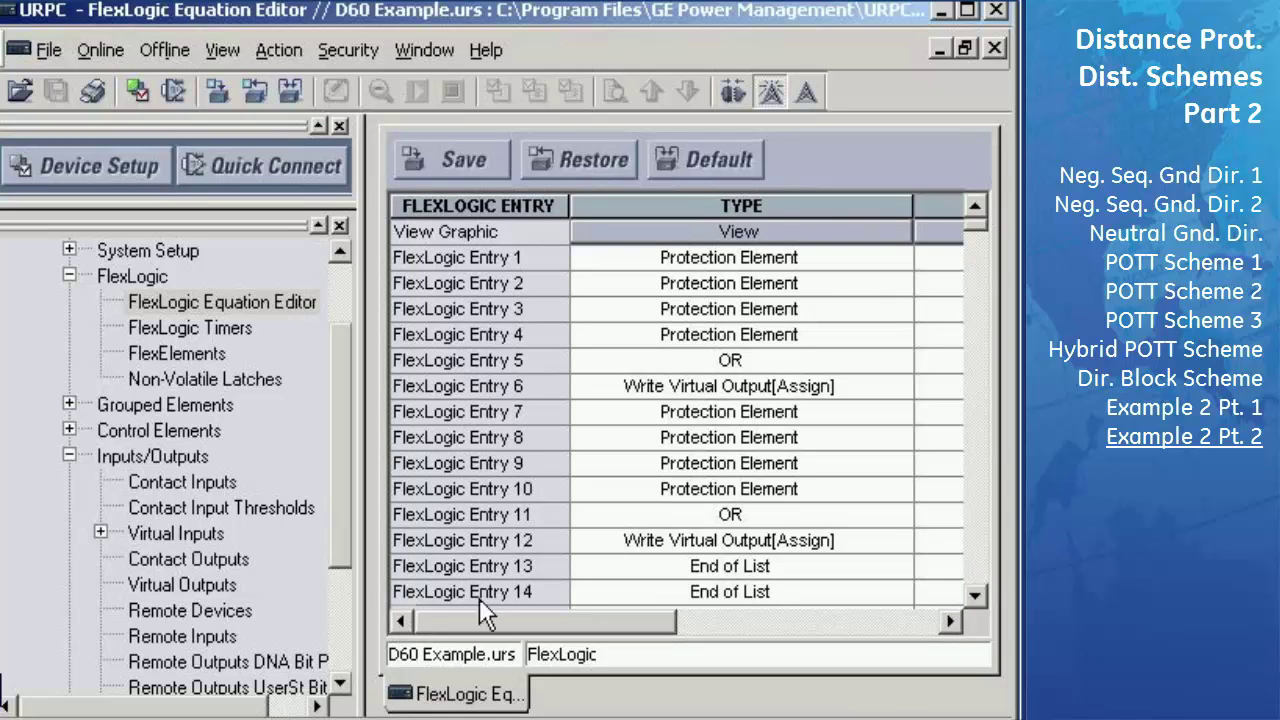
left_click(898, 574)
left_click(899, 567)
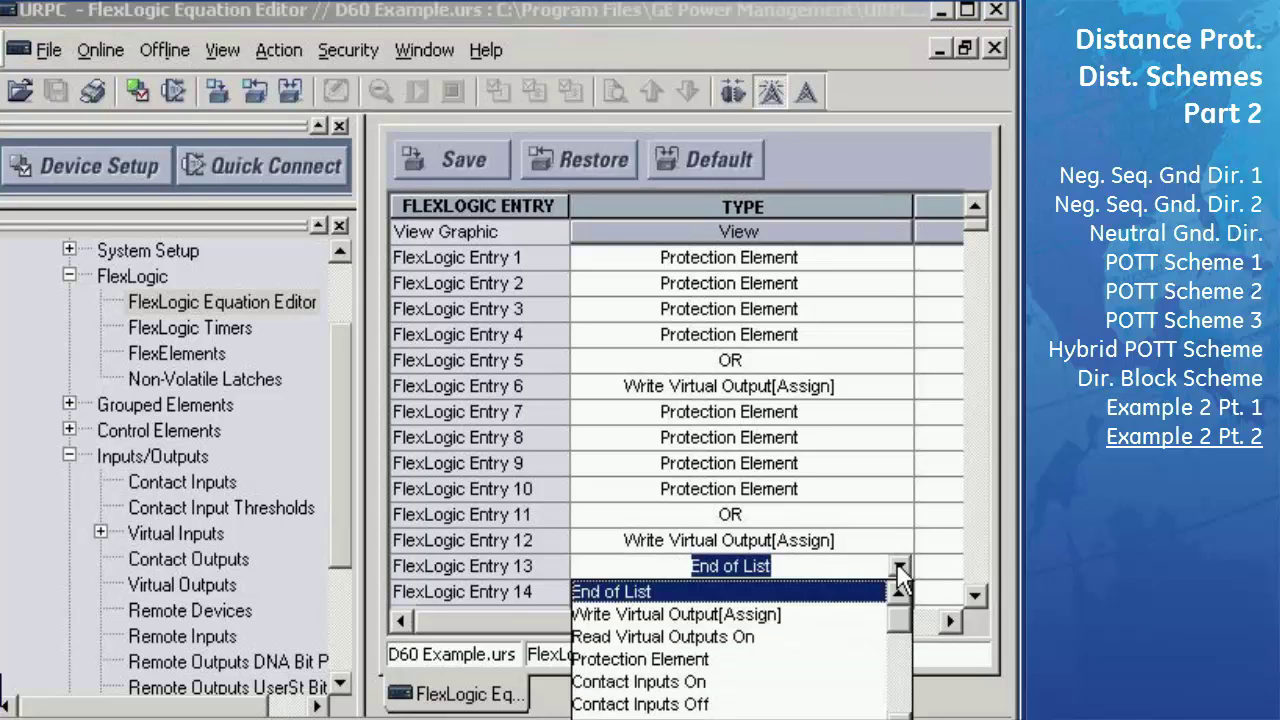
left_click(750, 636)
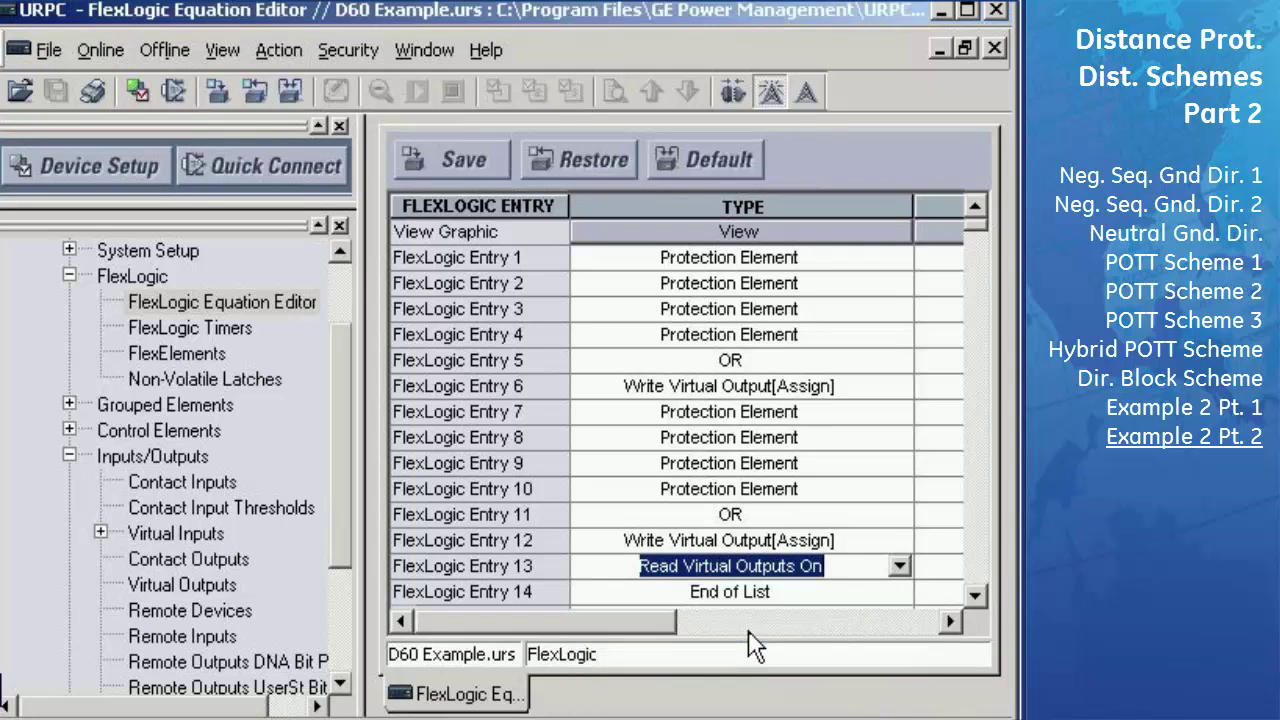
left_click(950, 621)
left_click(817, 568)
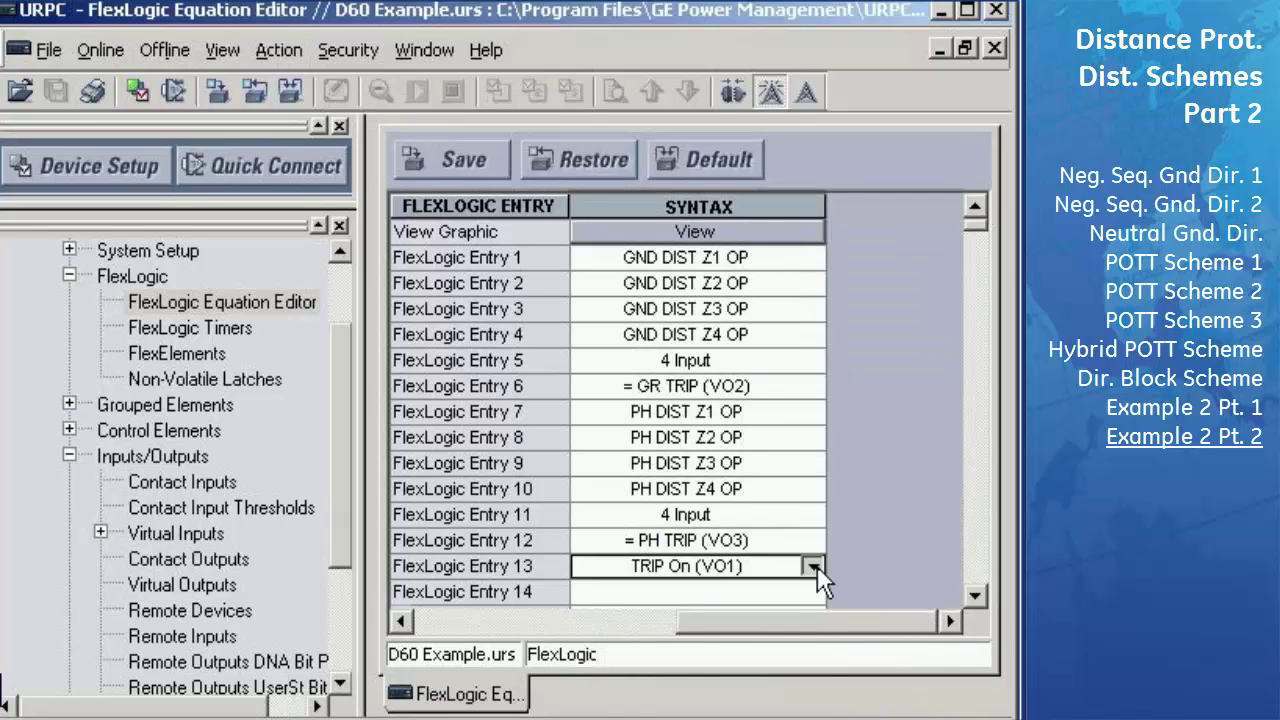
left_click(815, 566)
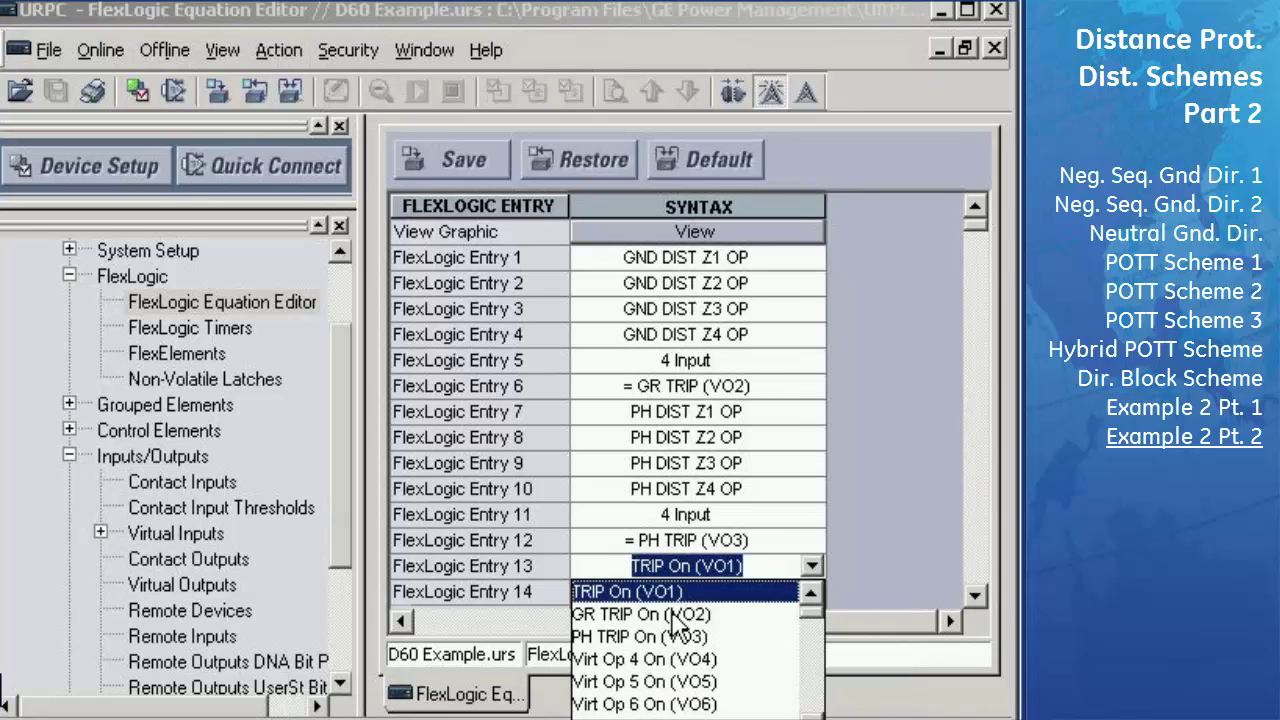
left_click(672, 614)
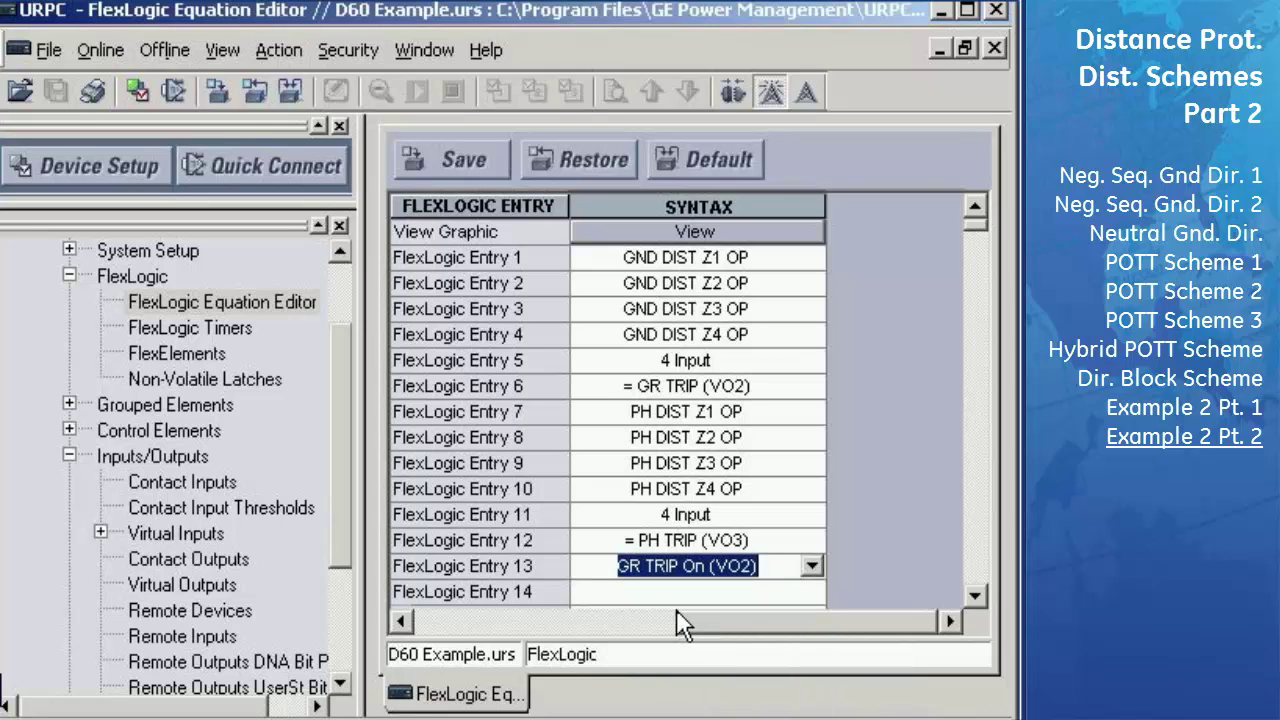
Step: Define FlexLogic Entry 14 as Read Virtual Outputs On with the syntax PH TRIP On (VO3)
left_click(402, 621)
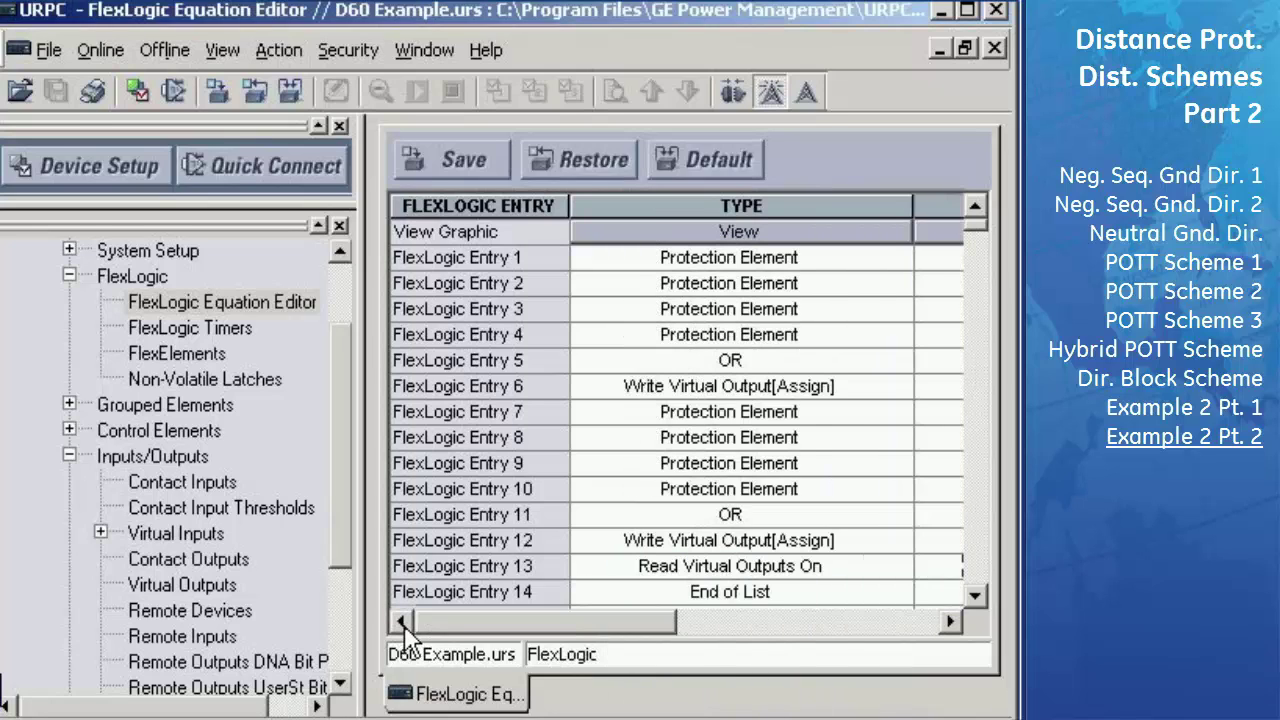
left_click(906, 593)
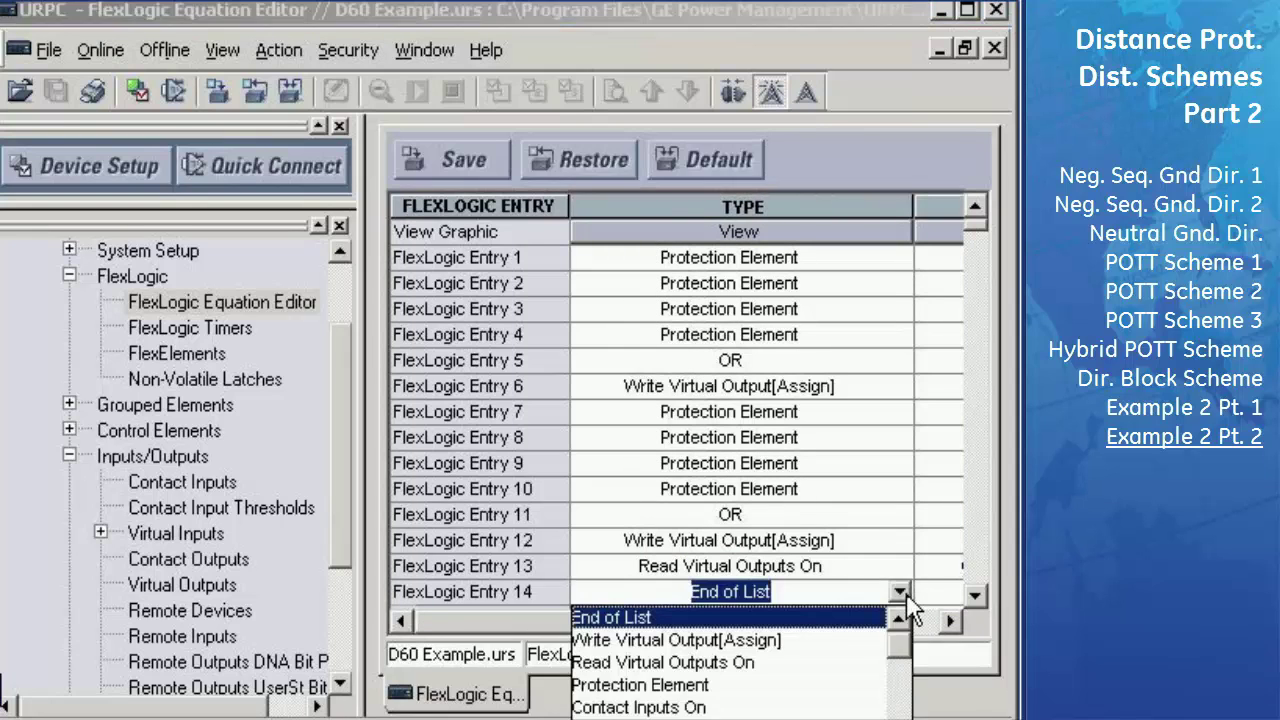
left_click(674, 661)
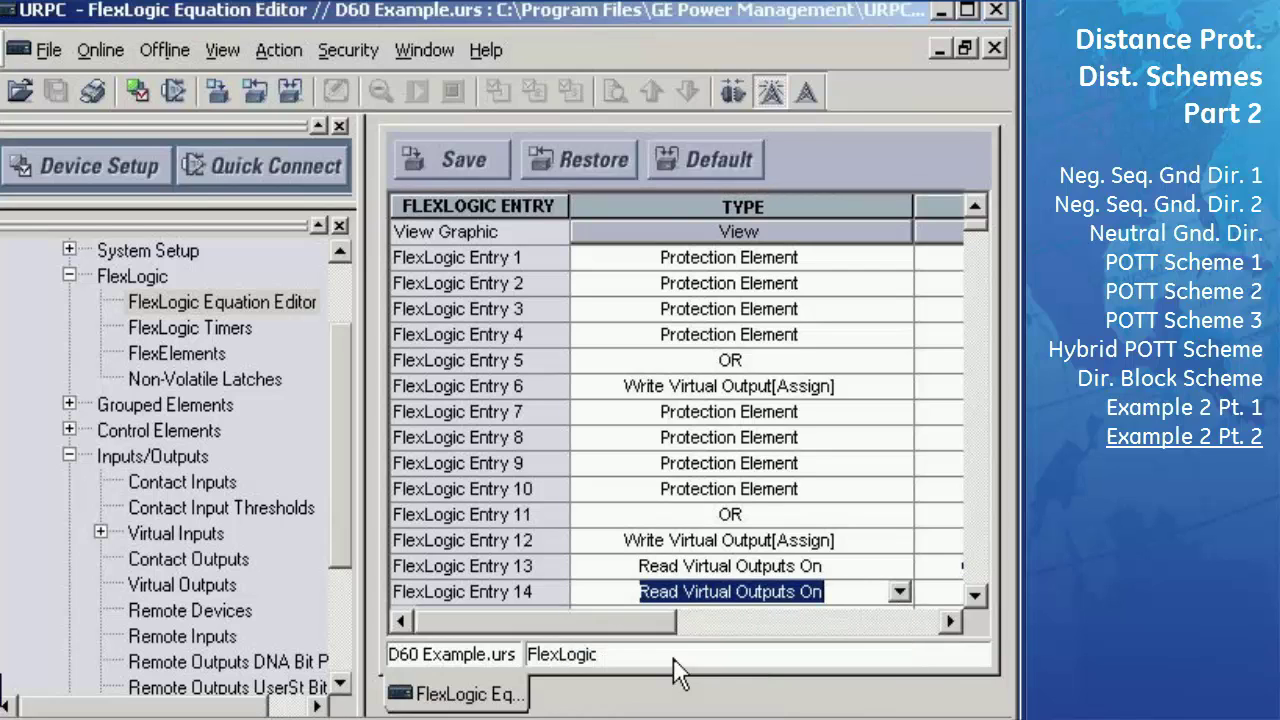
left_click(950, 622)
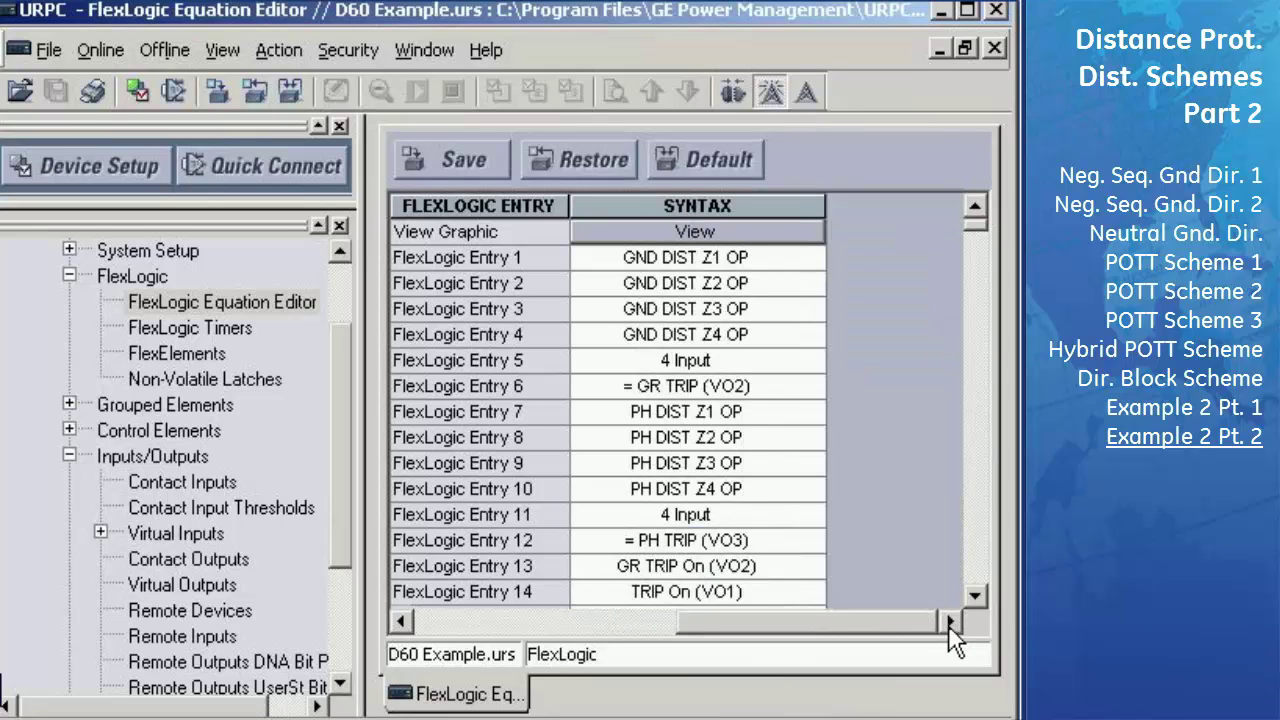
left_click(817, 590)
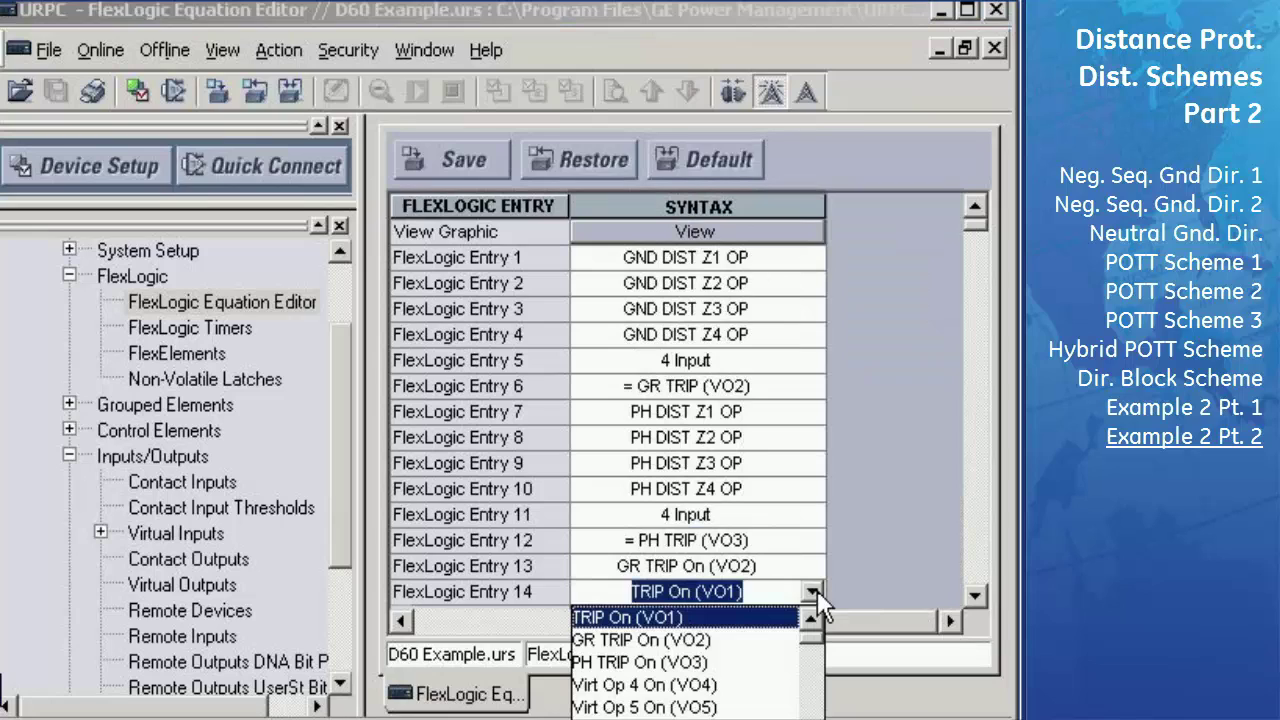
left_click(665, 662)
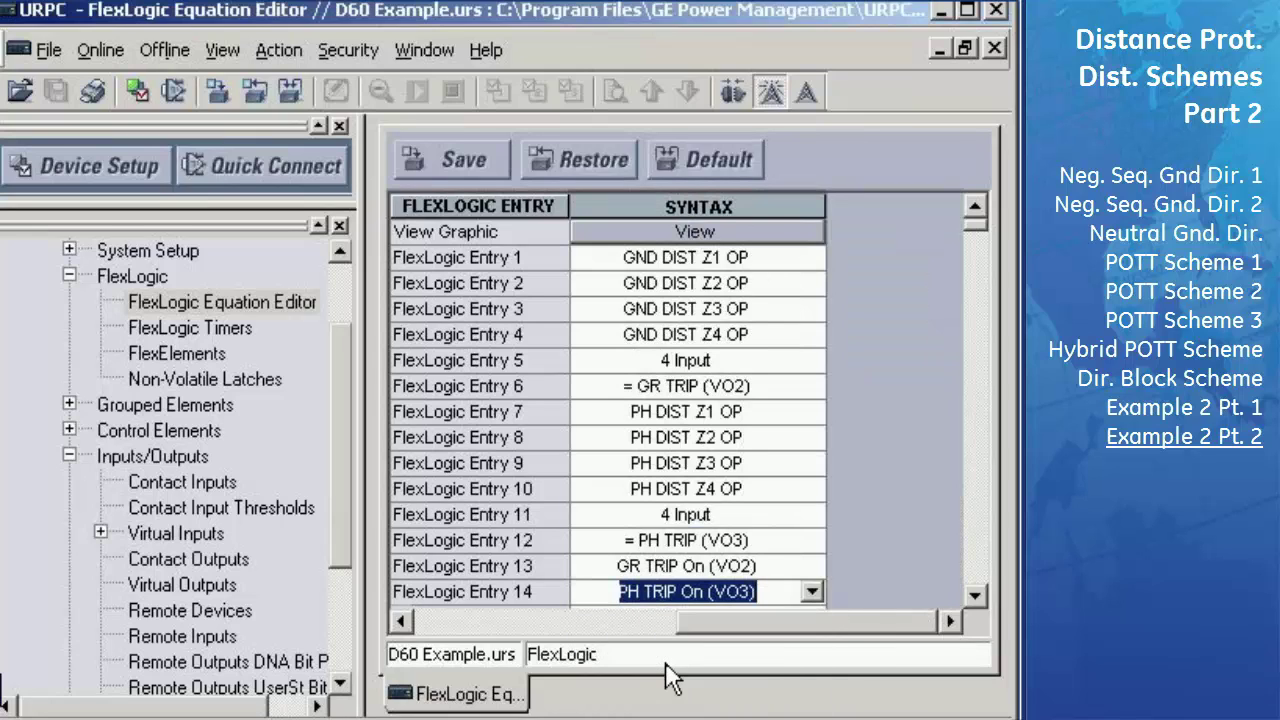
Step: Define FlexLogic Entry 15 as a Protection Element with the syntax LINE PICKUP OP
left_click(976, 596)
left_click(978, 596)
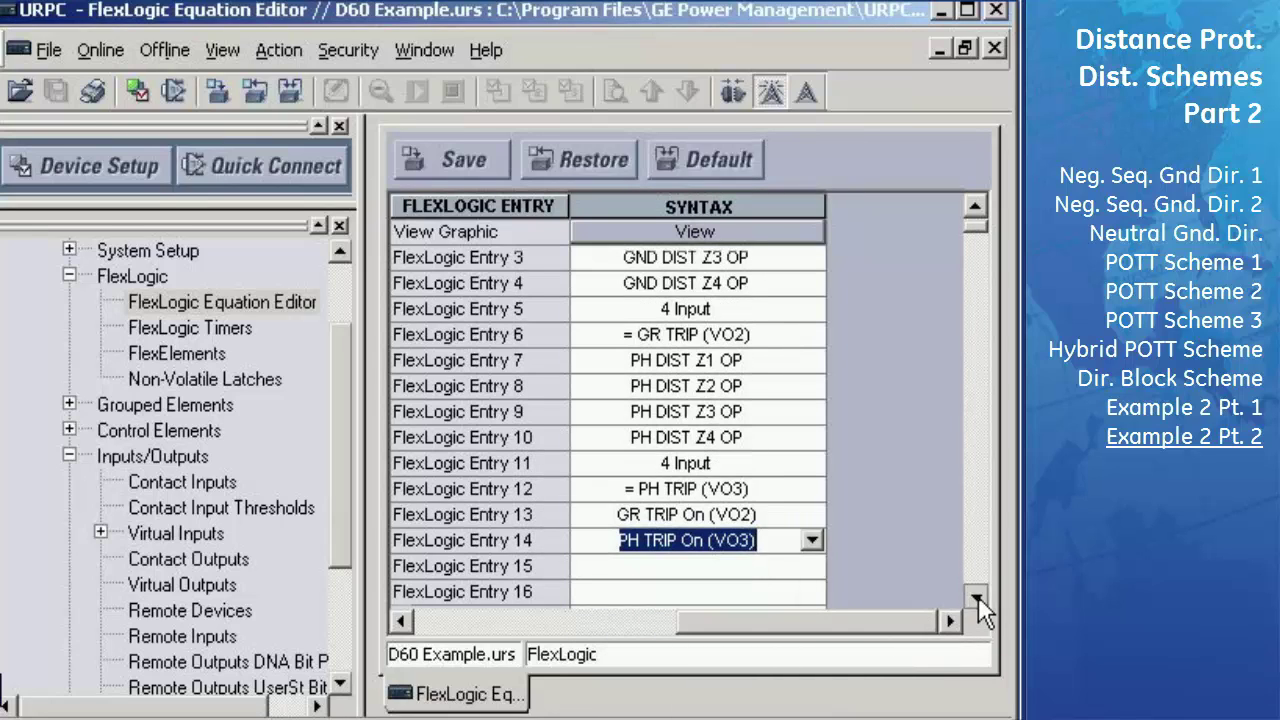
left_click(403, 622)
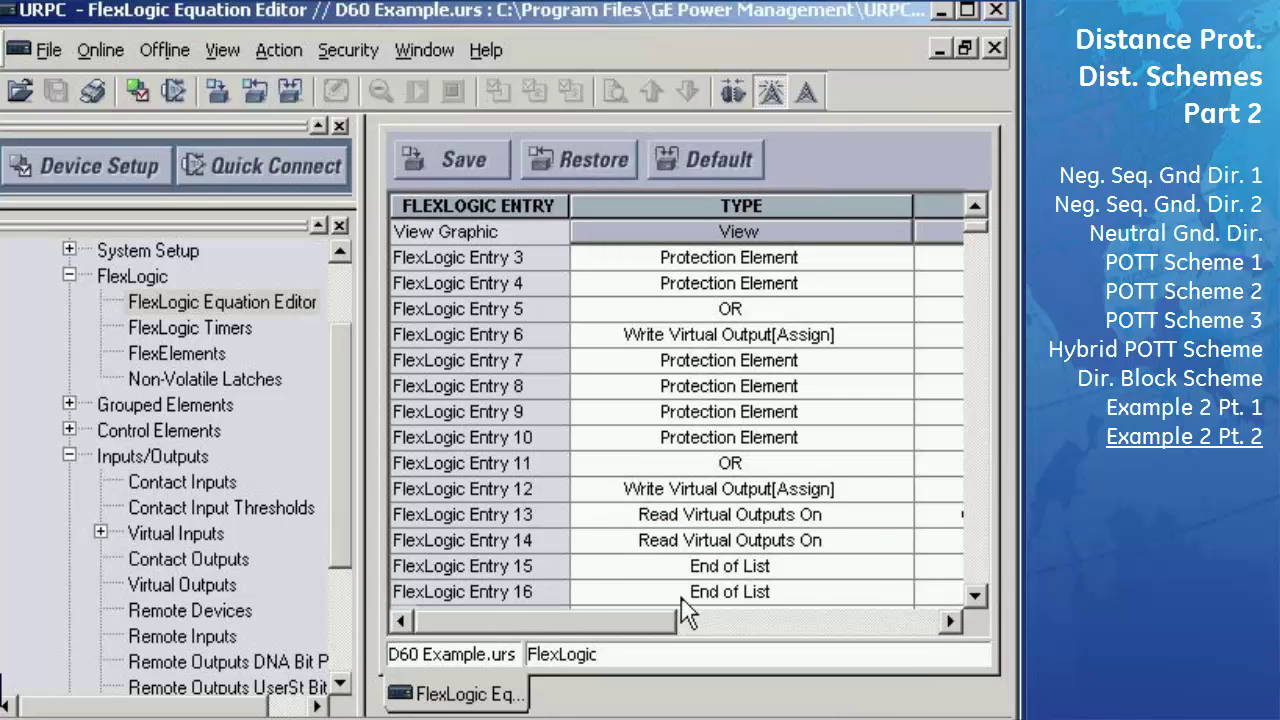
left_click(901, 572)
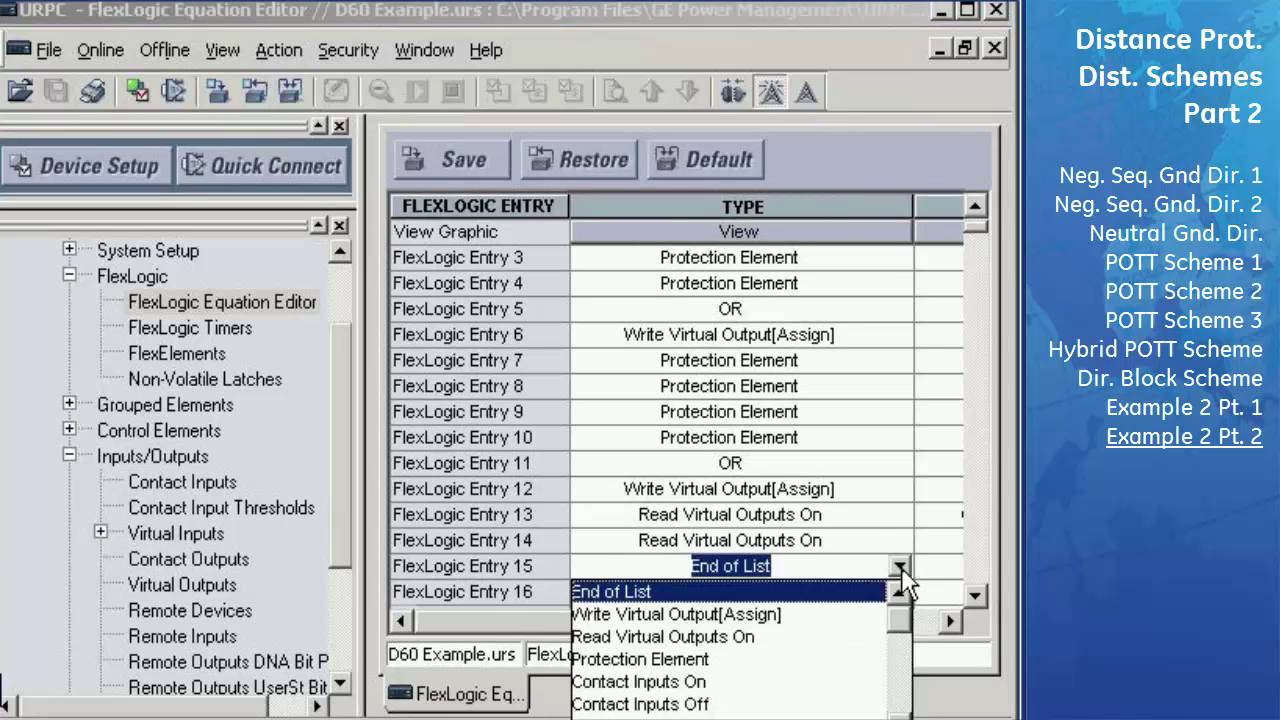
left_click(662, 659)
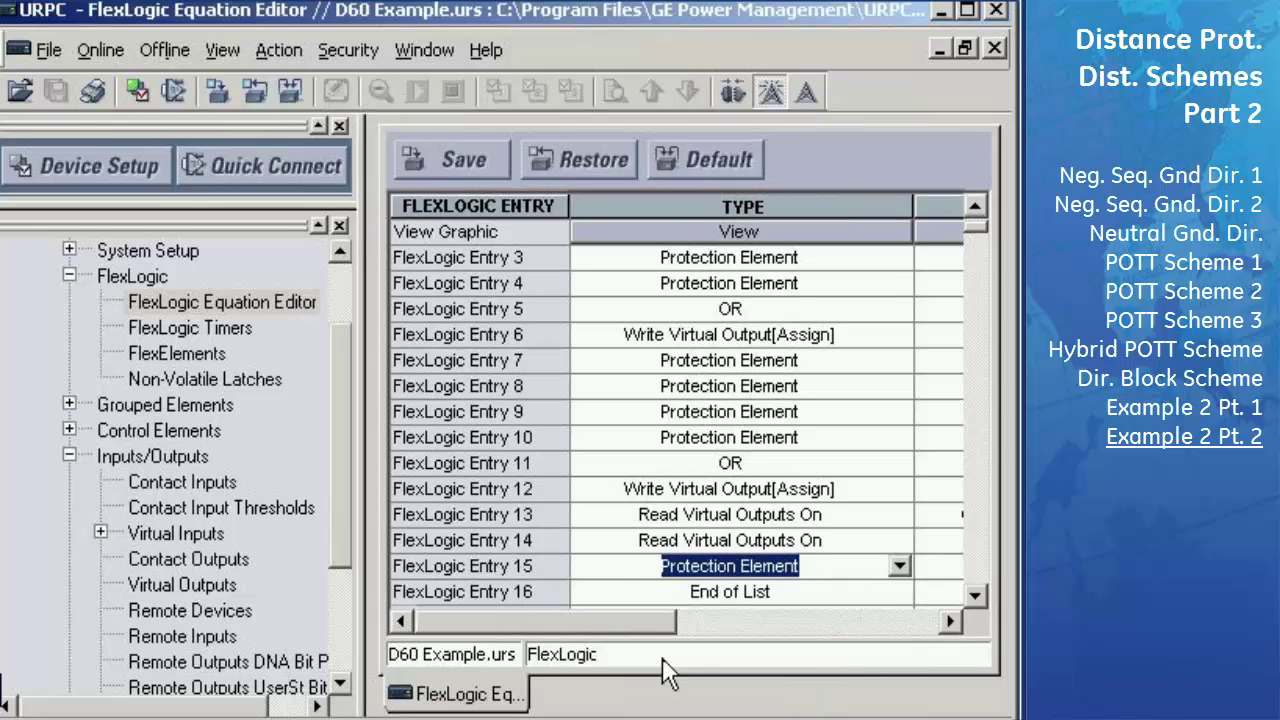
left_click(950, 619)
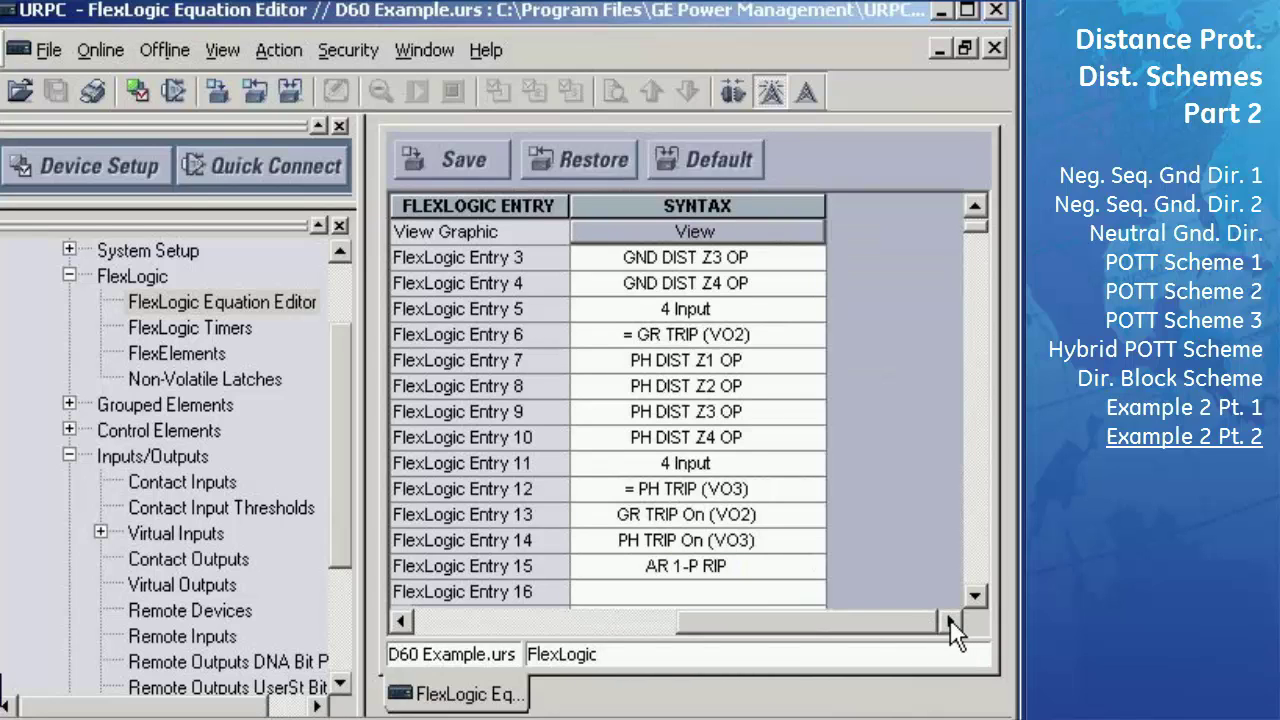
left_click(816, 570)
key("l")
key("Down")
key("Down")
key("Down")
key("Down")
key("Down")
key("Down")
key("Down")
key("Down")
key("Down")
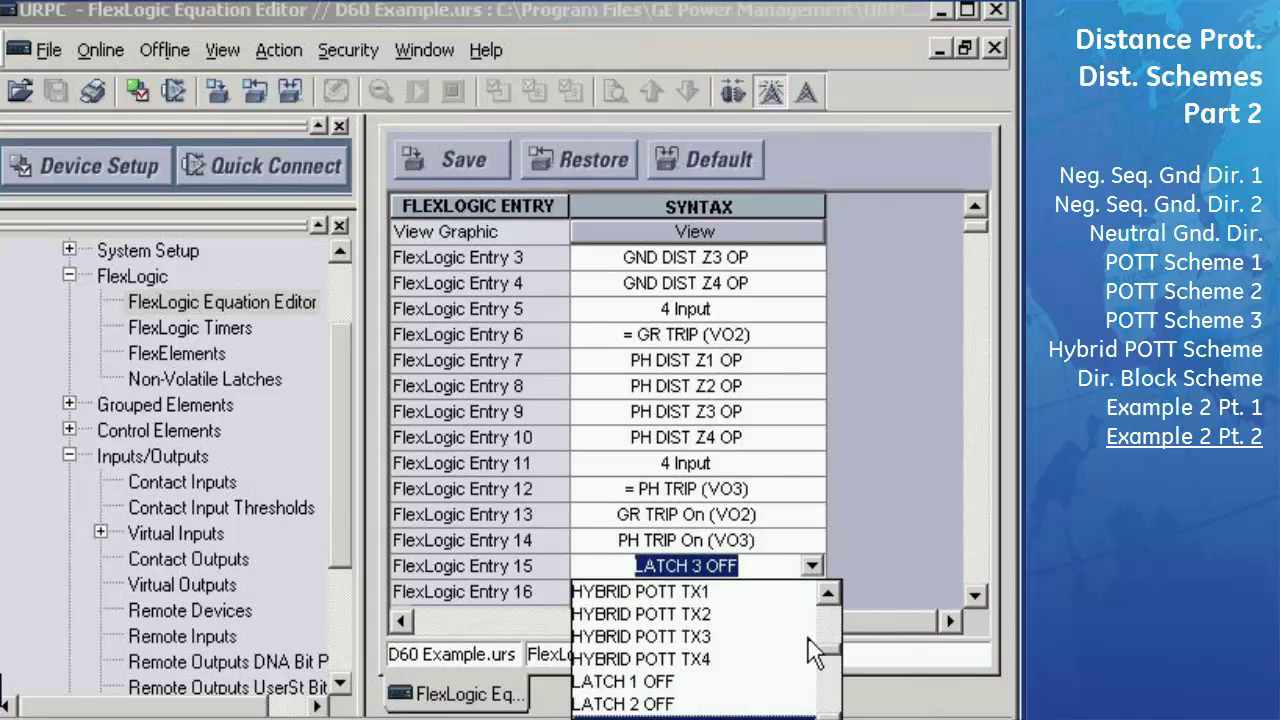
key("Down")
key("Down")
key("Down")
key("Down")
key("Down")
key("Down")
key("Down")
key("Down")
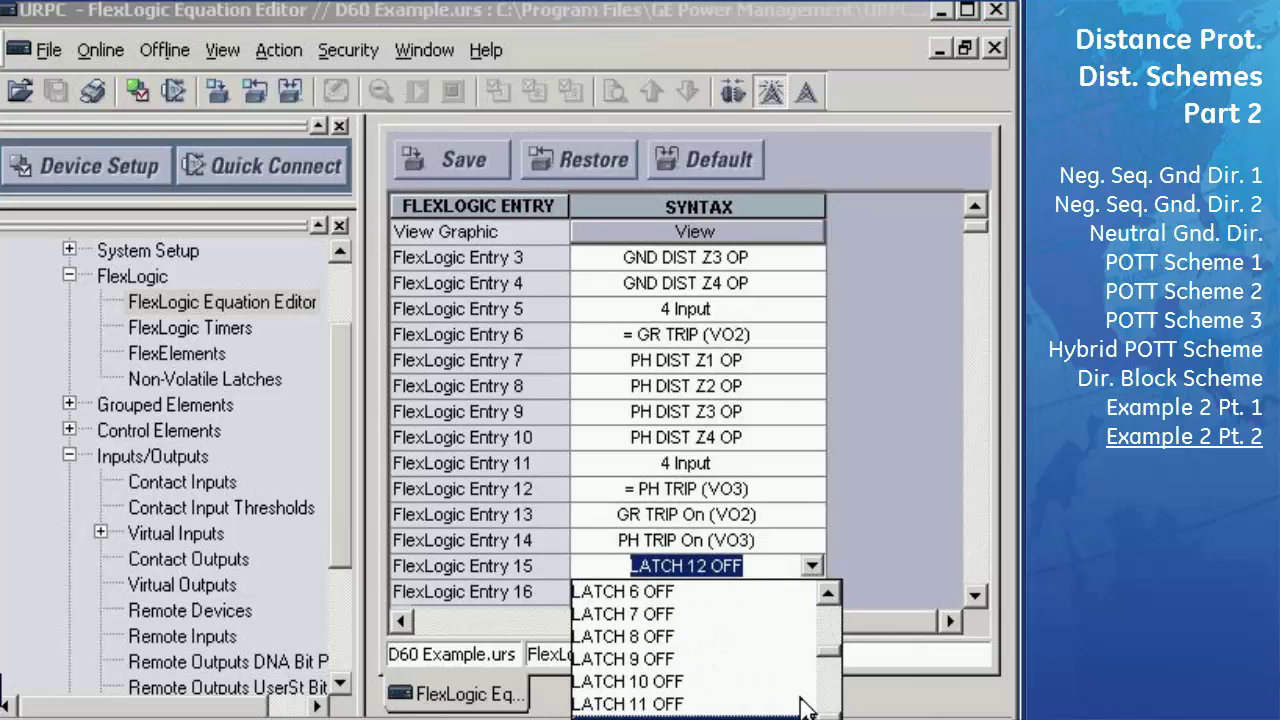
key("Down")
key("Down")
key("Down")
key("Down")
key("Down")
key("Down")
key("Down")
key("Down")
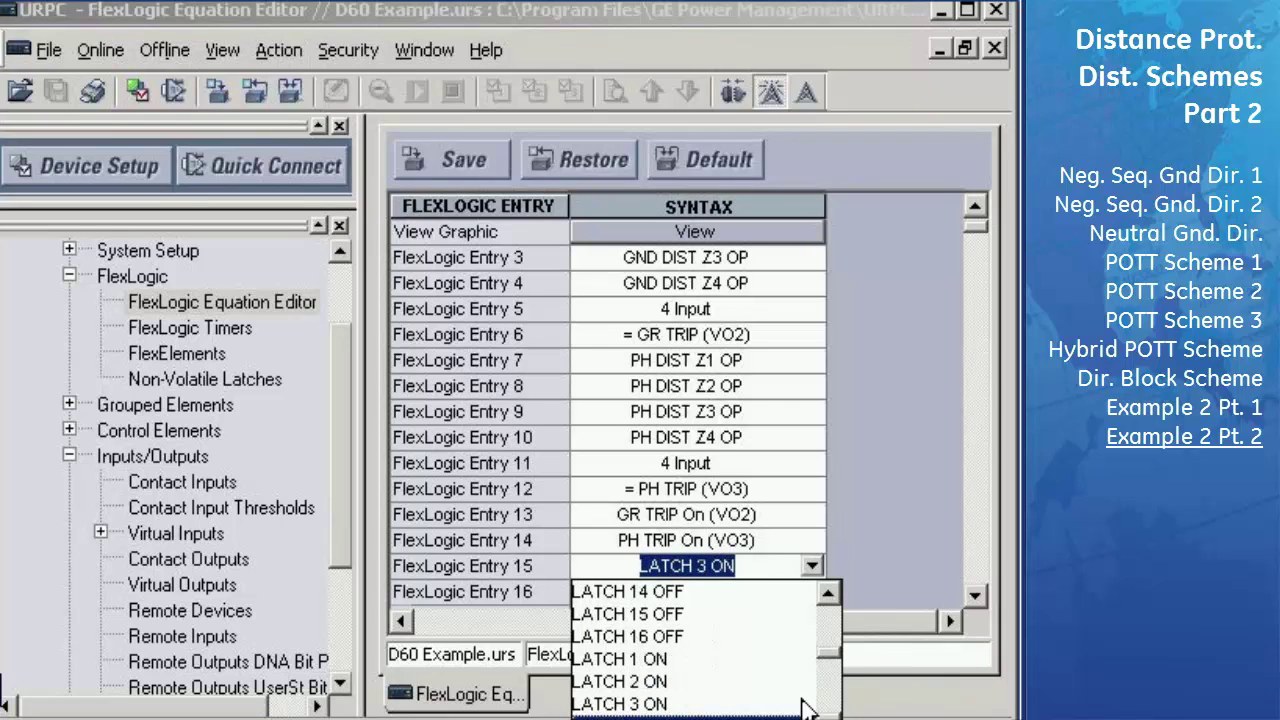
key("Down")
key("Down")
key("Down")
key("Down")
key("Down")
key("Down")
key("Down")
key("Down")
key("Down")
key("Down")
key("Down")
key("Down")
key("Down")
key("Down")
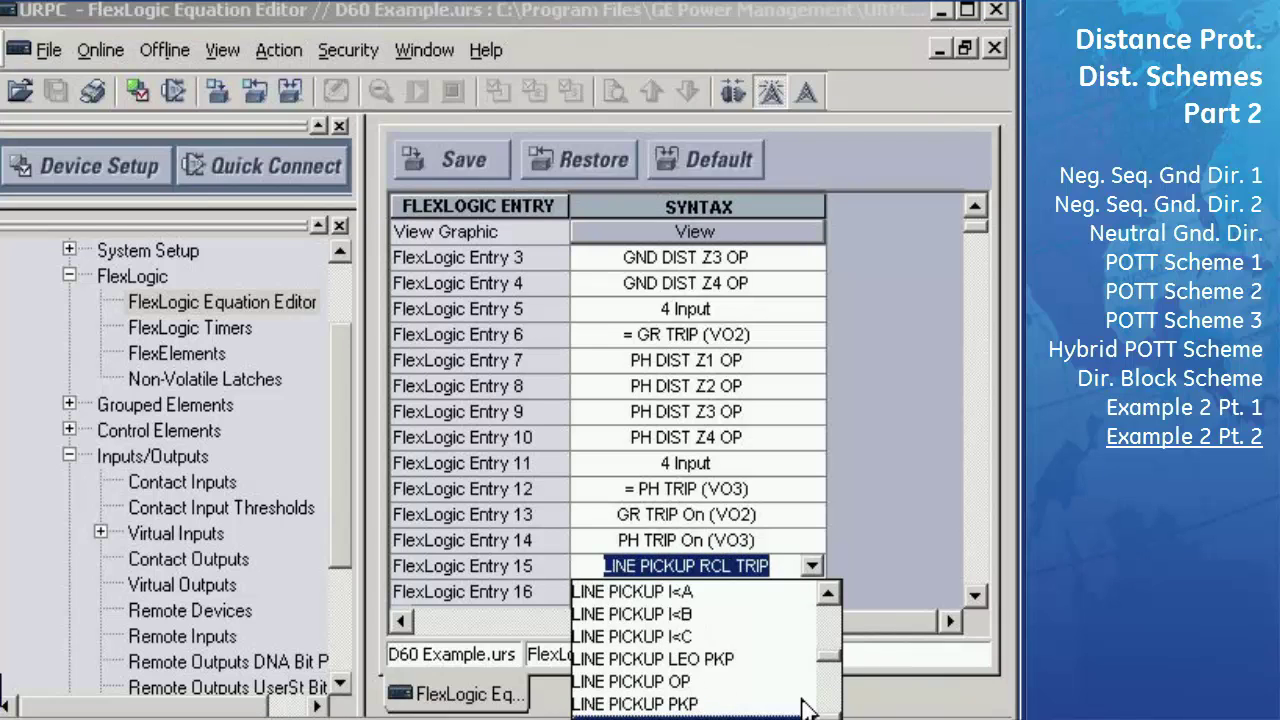
left_click(652, 683)
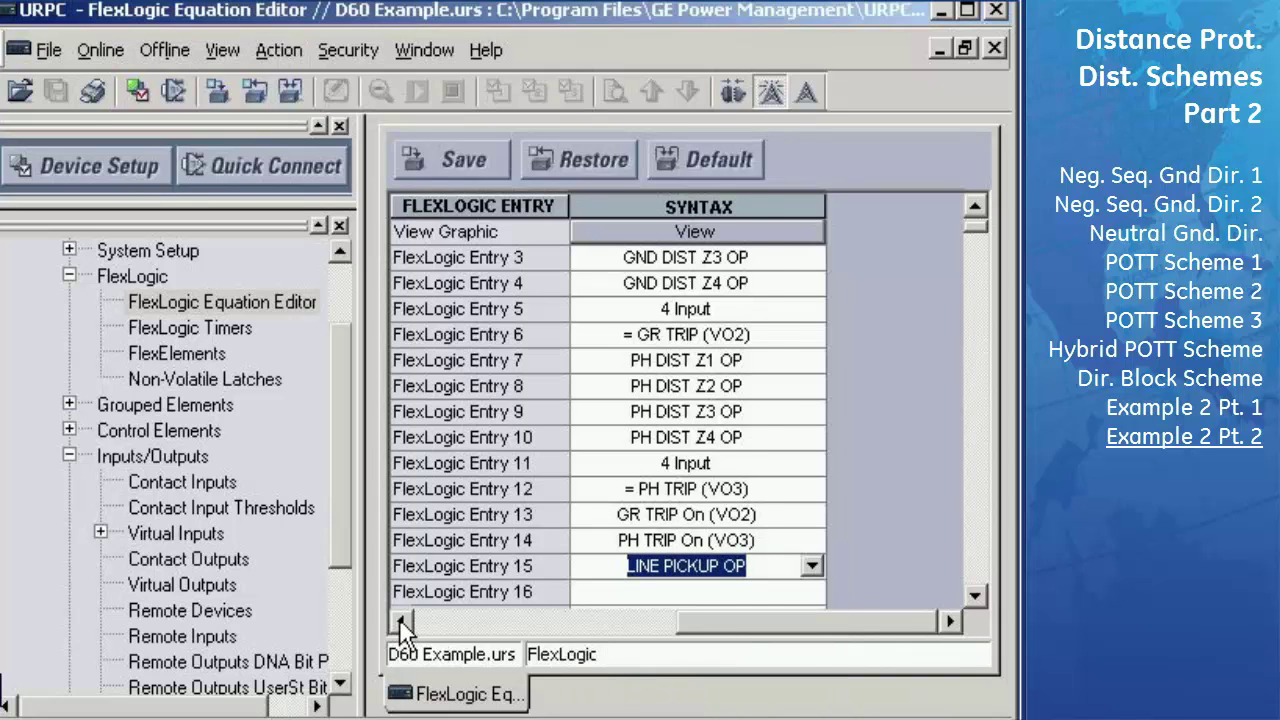
Step: Define FlexLogic Entry 16 as a Protection Element with the syntax PUTT OP
left_click(404, 622)
left_click(901, 592)
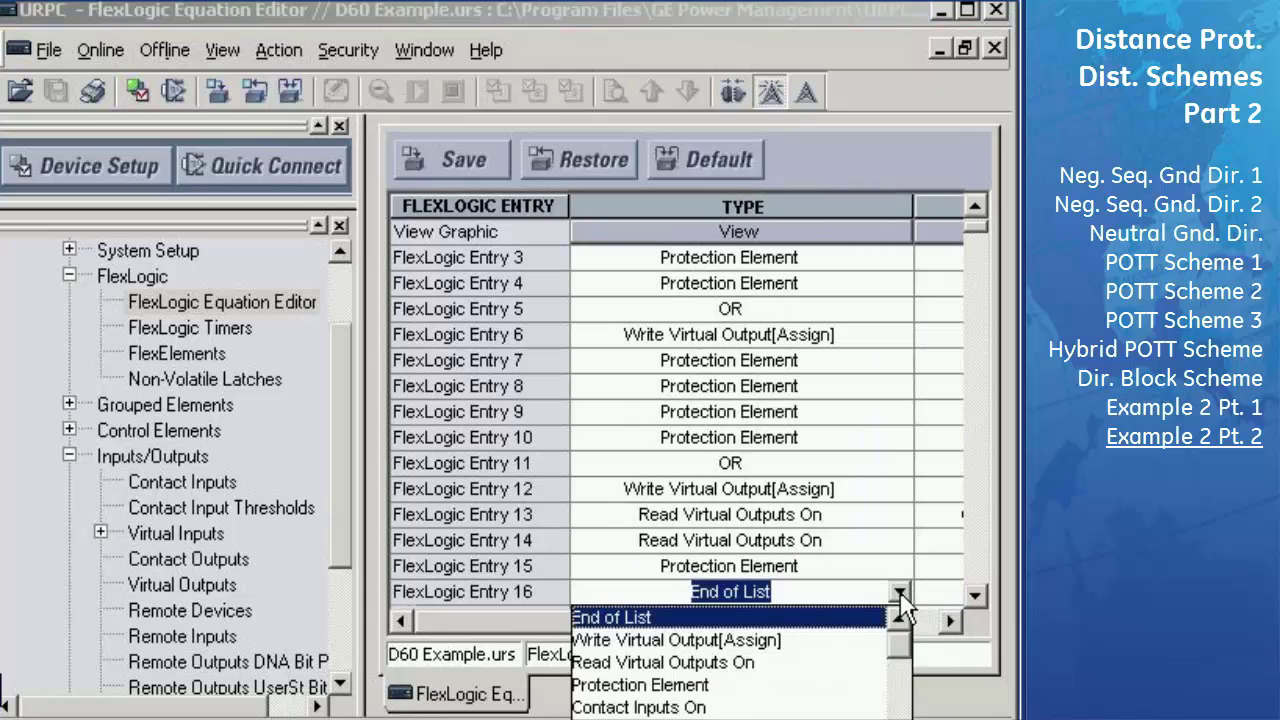
left_click(705, 685)
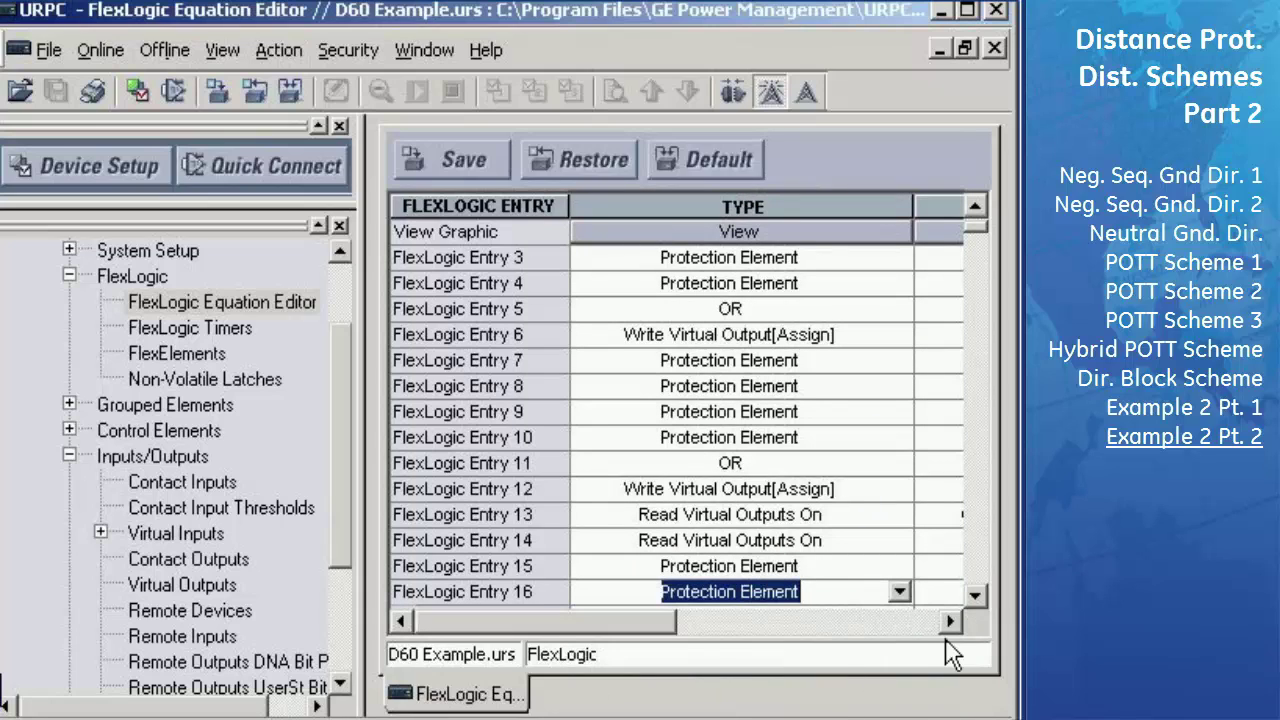
left_click(949, 621)
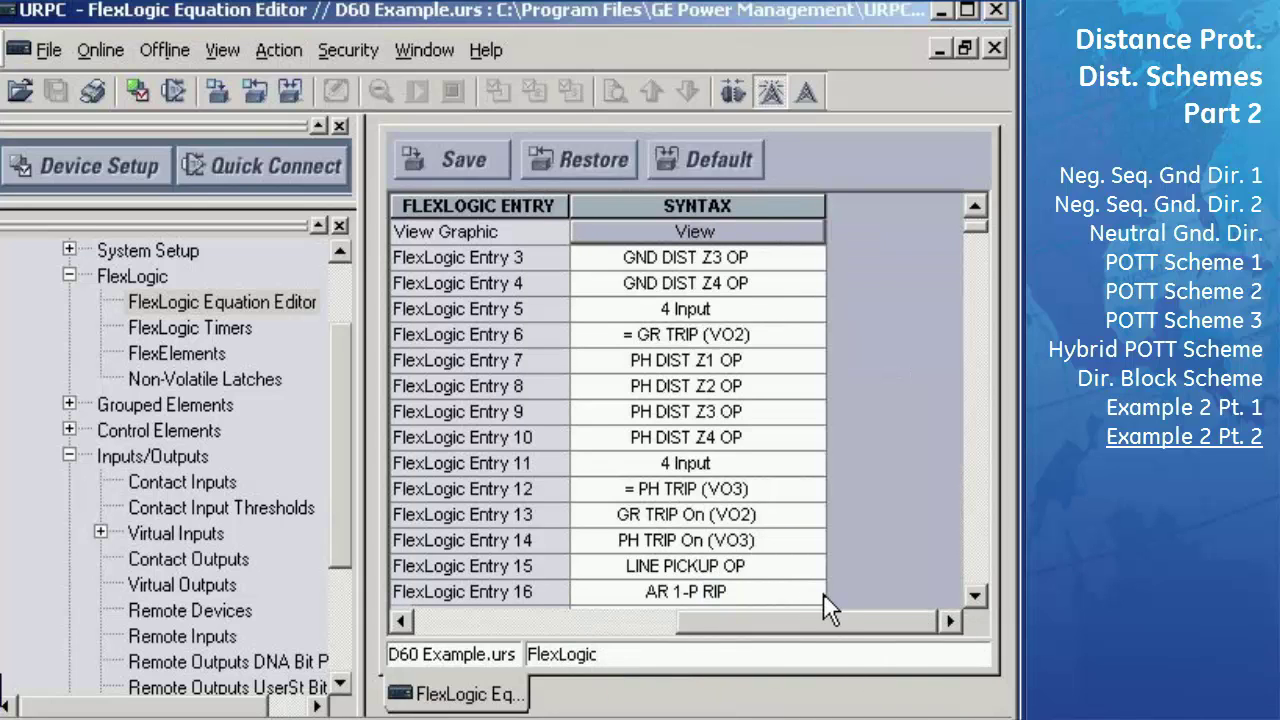
left_click(818, 592)
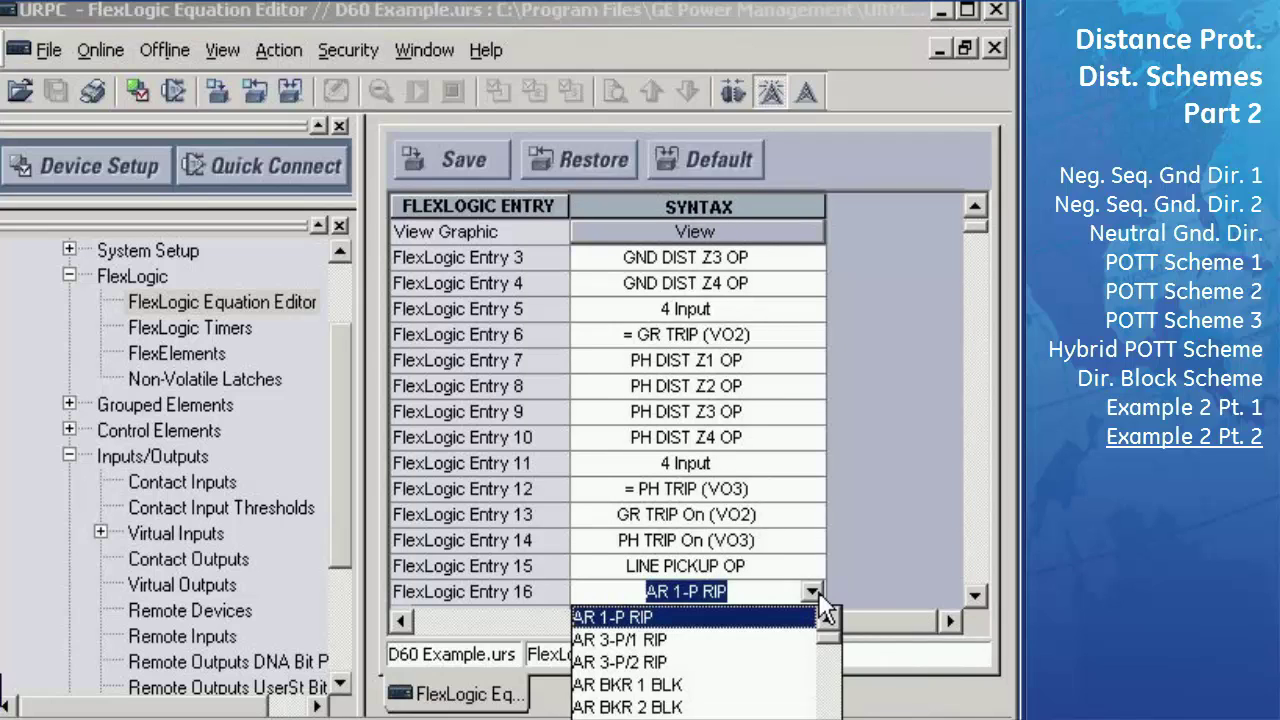
key("p")
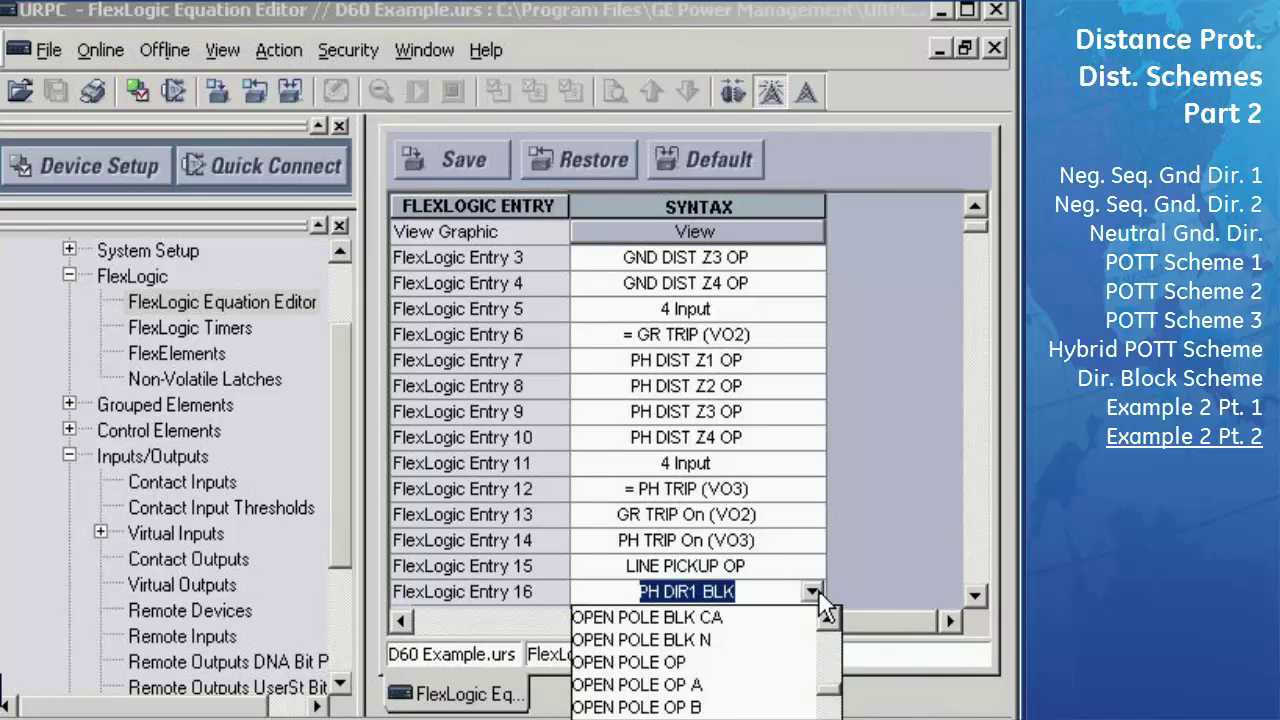
scroll(819, 594, "down", 6)
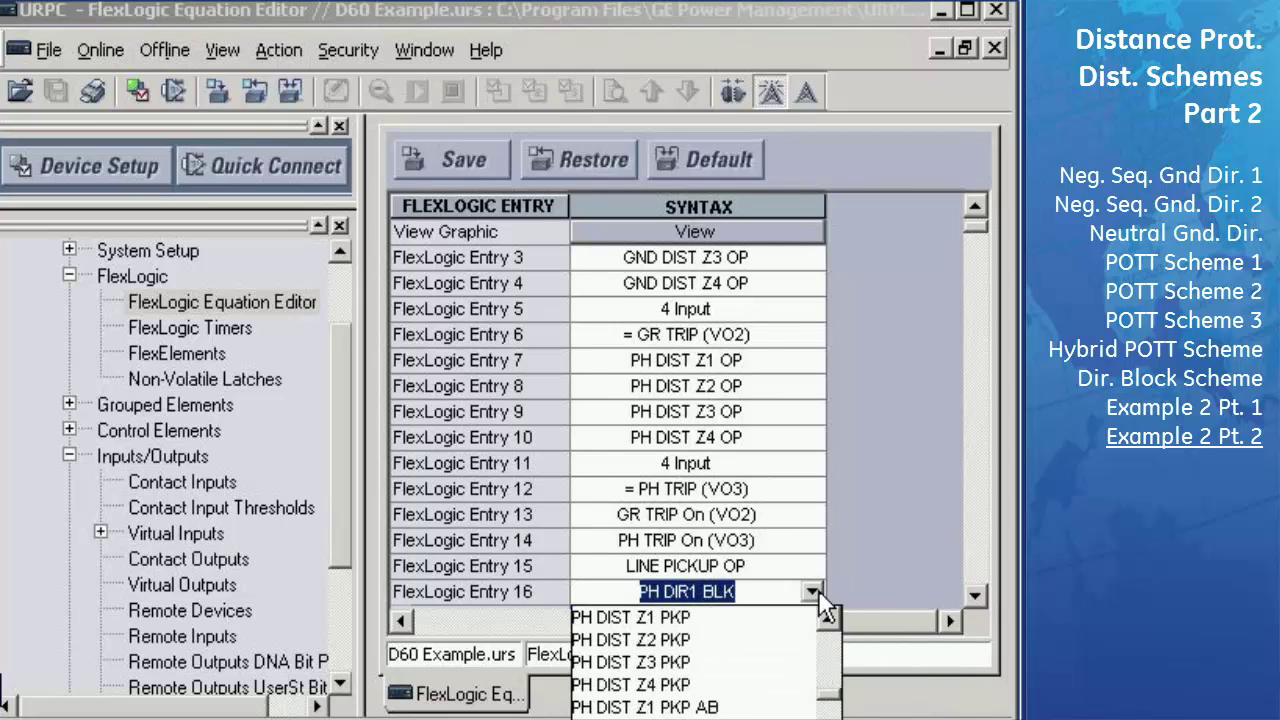
scroll(819, 600, "down", 10)
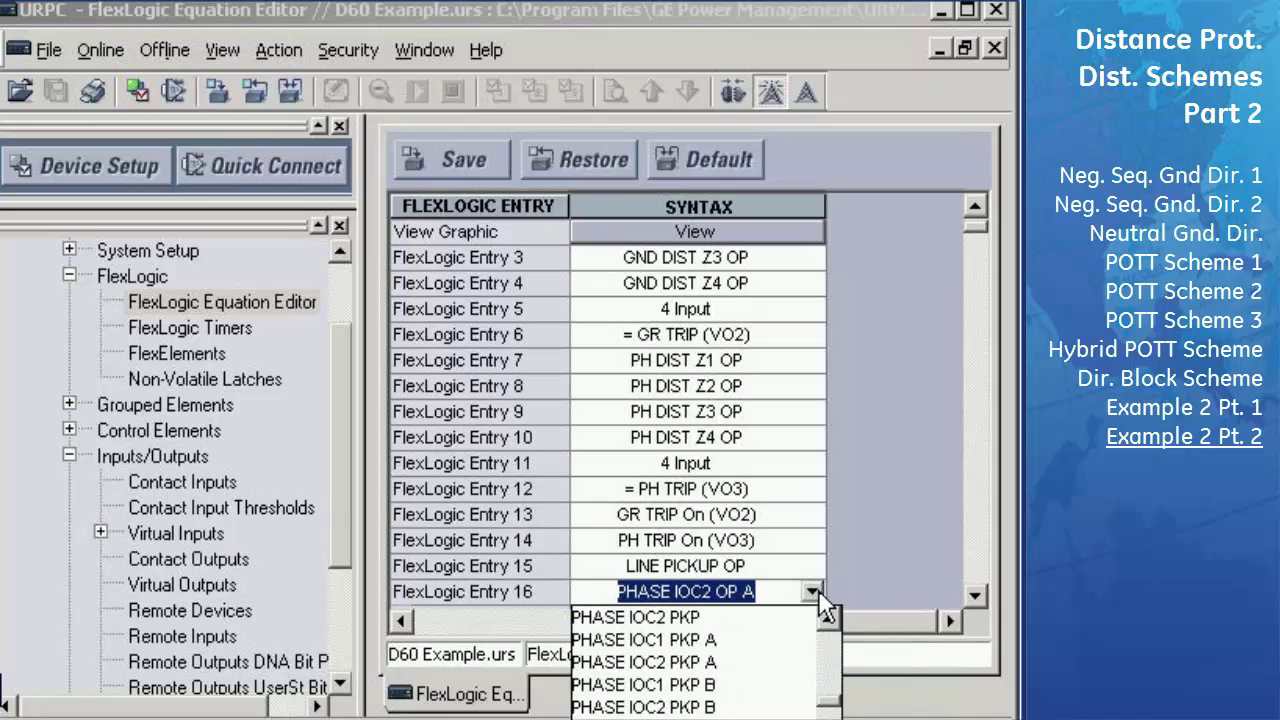
scroll(820, 600, "down", 10)
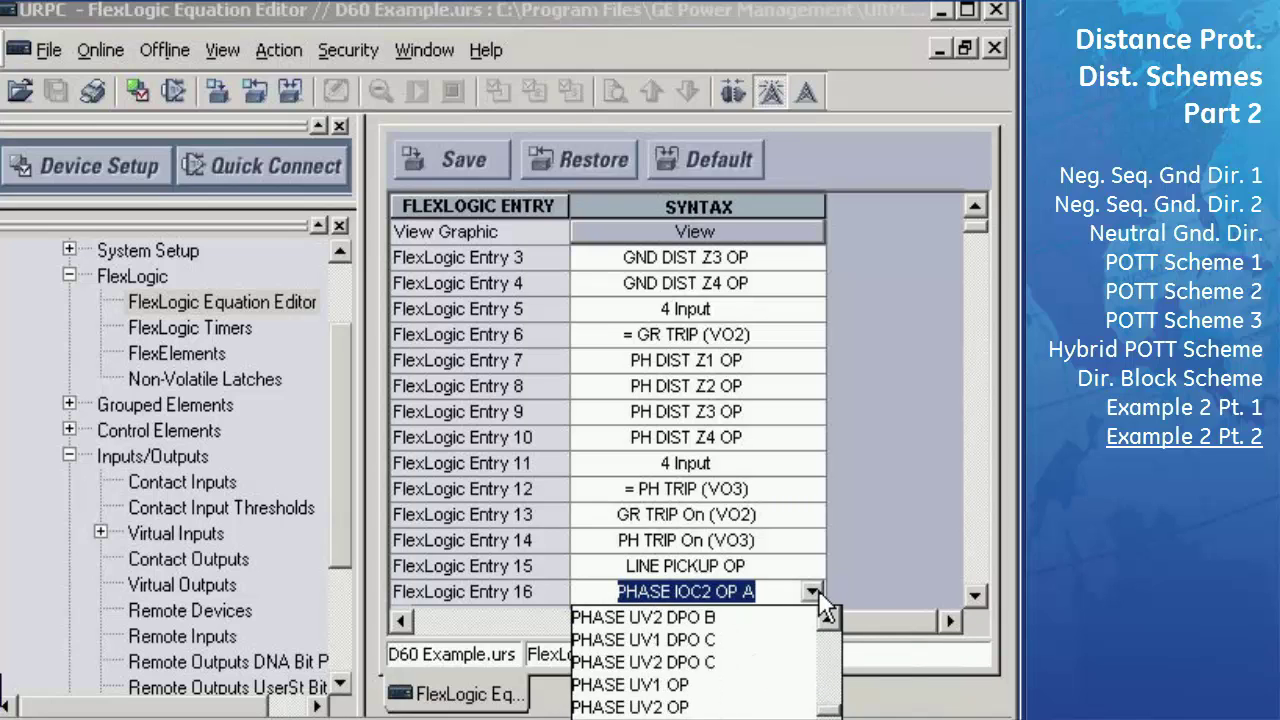
scroll(820, 602, "down", 10)
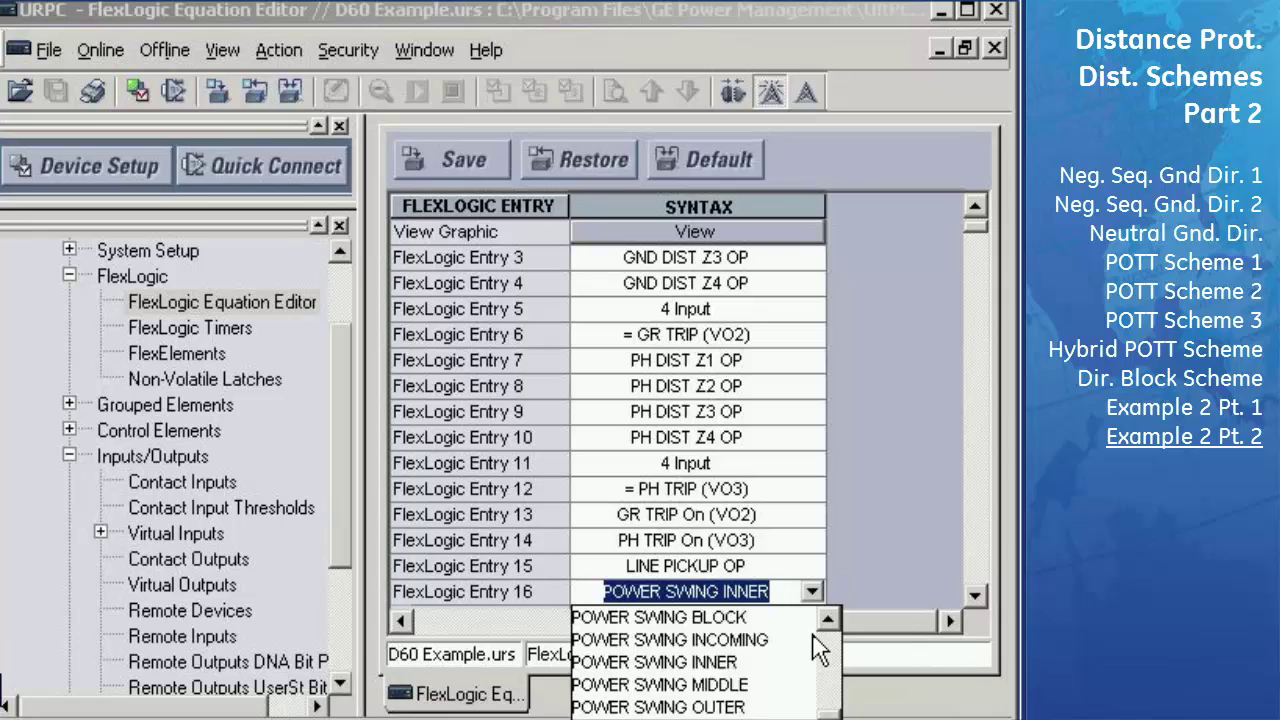
scroll(820, 648, "down", 5)
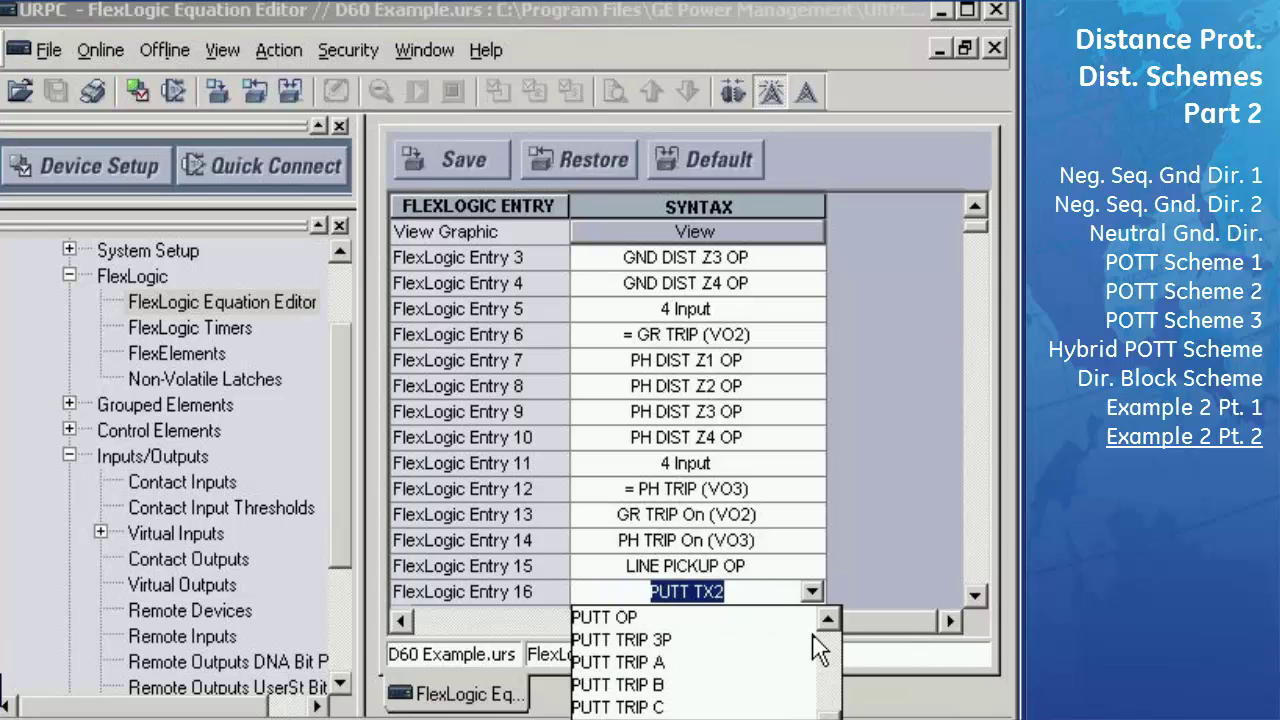
left_click(622, 617)
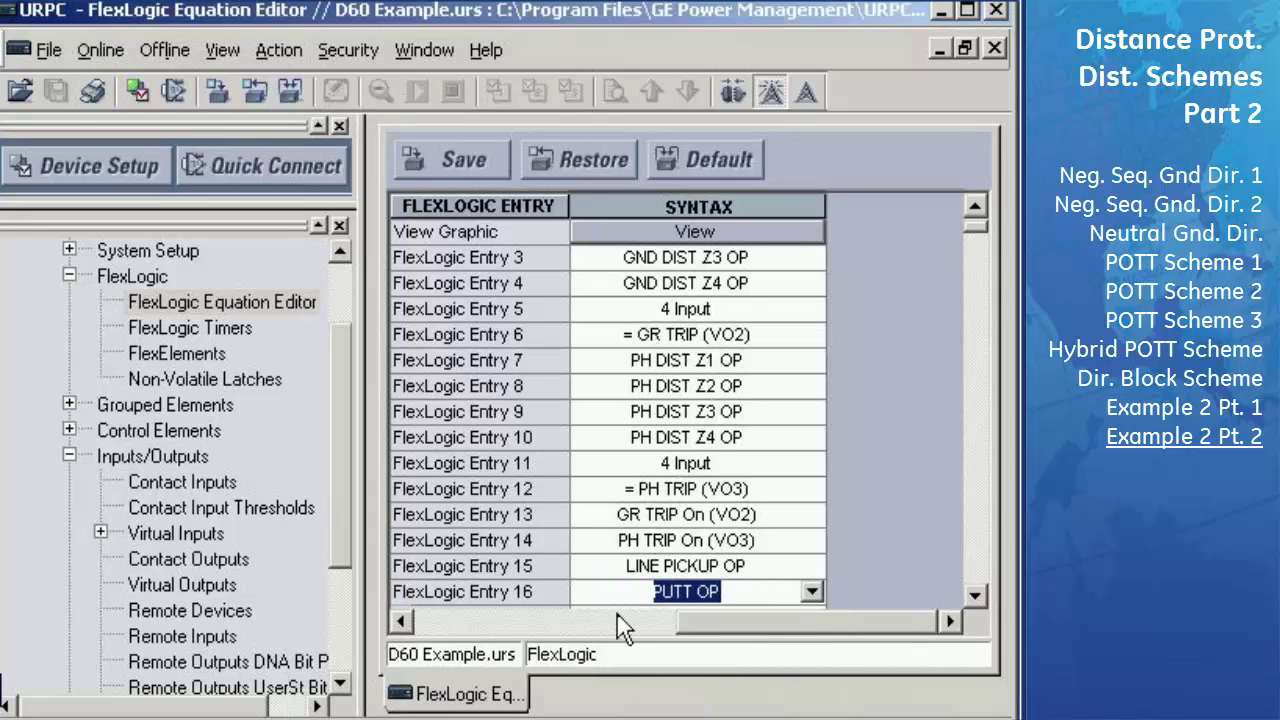
Step: Define FlexLogic Entry 17 as an OR gate with the syntax 4 Input
left_click(401, 622)
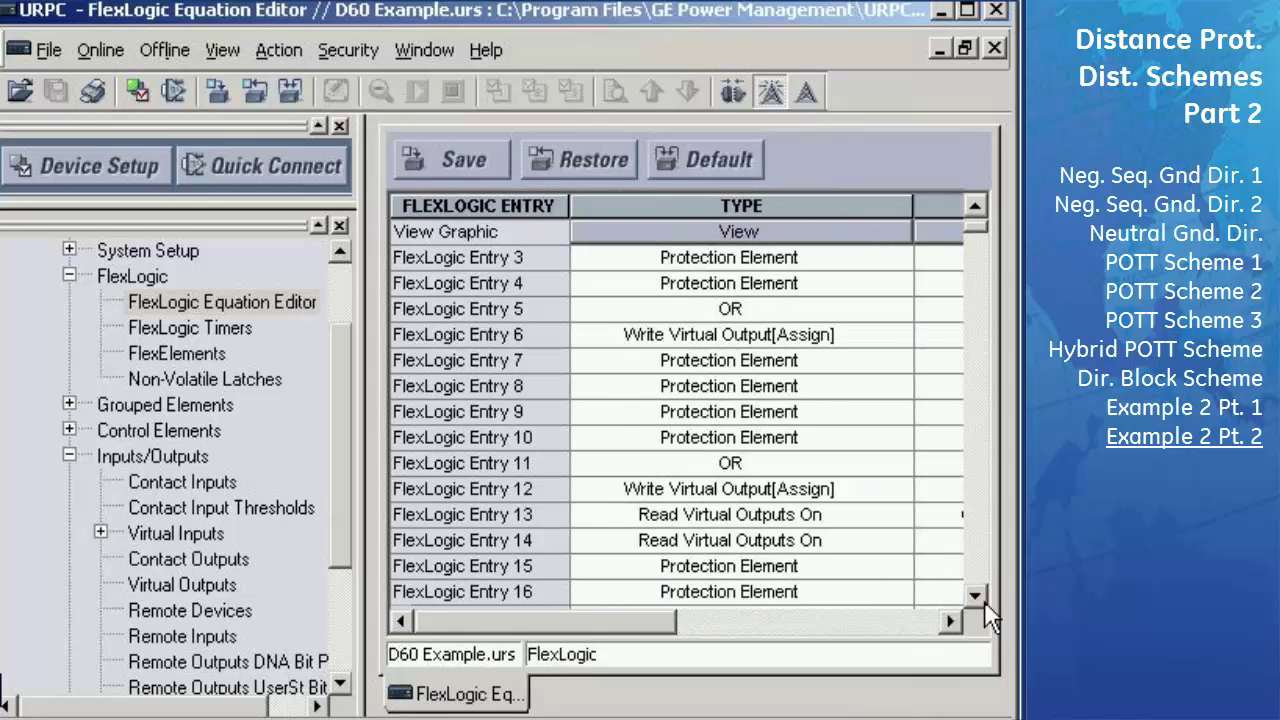
left_click(979, 592)
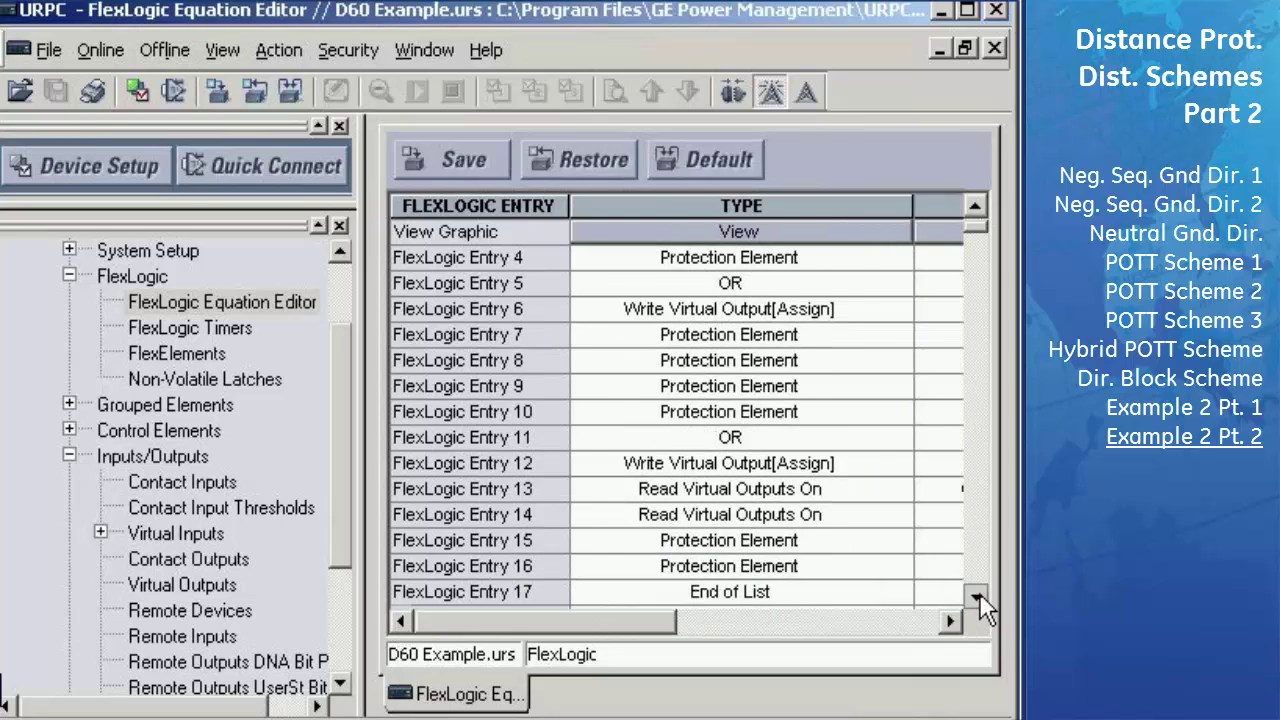
left_click(900, 596)
scroll(730, 660, "down", 2)
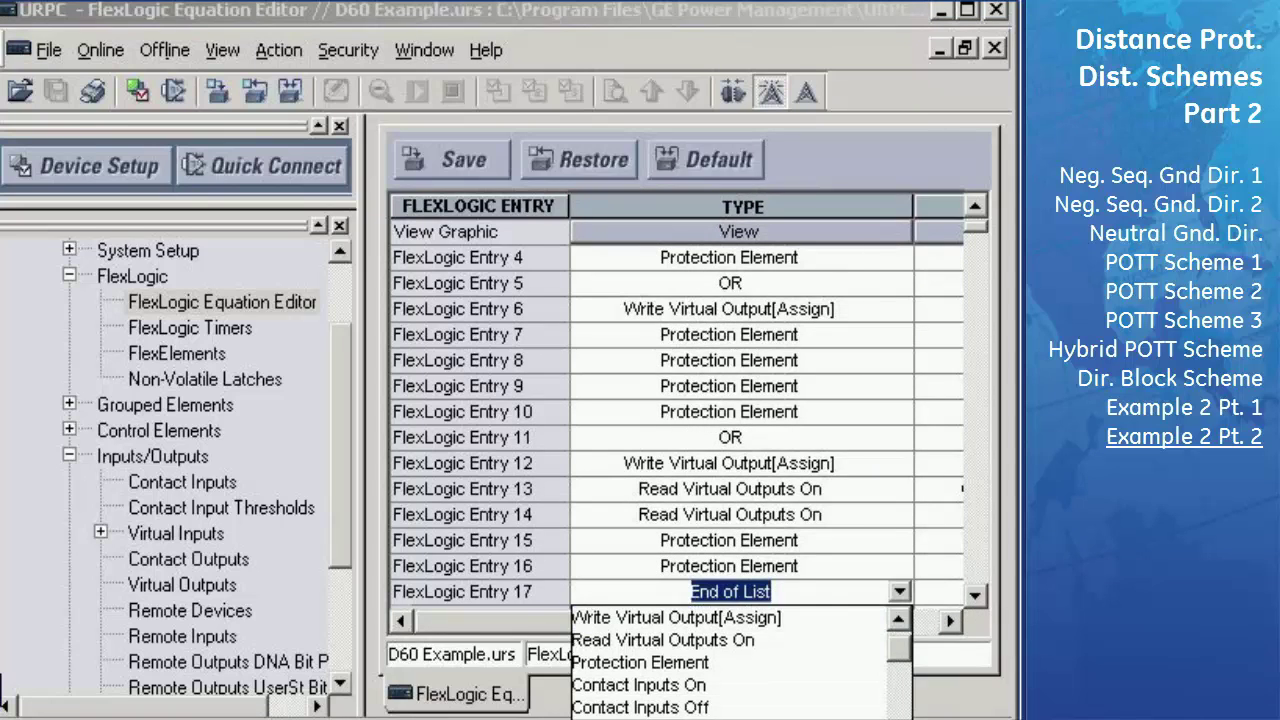
scroll(730, 660, "down", 4)
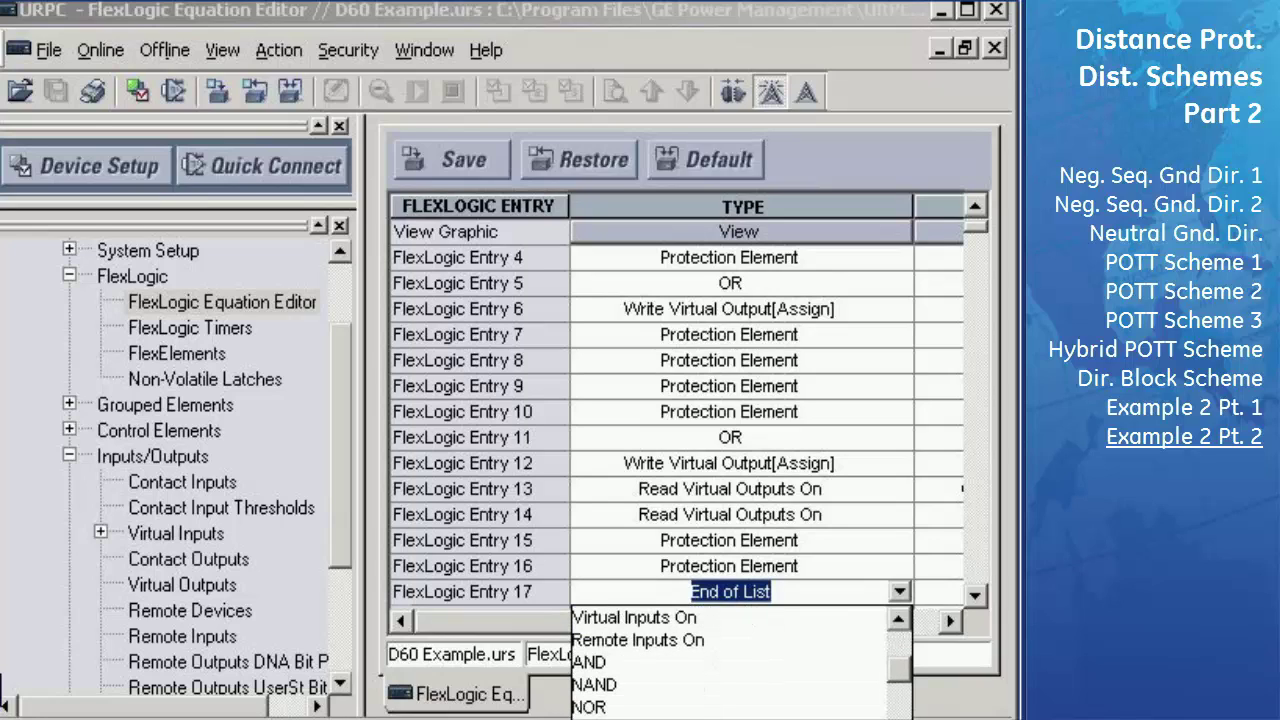
key("o")
key("Return")
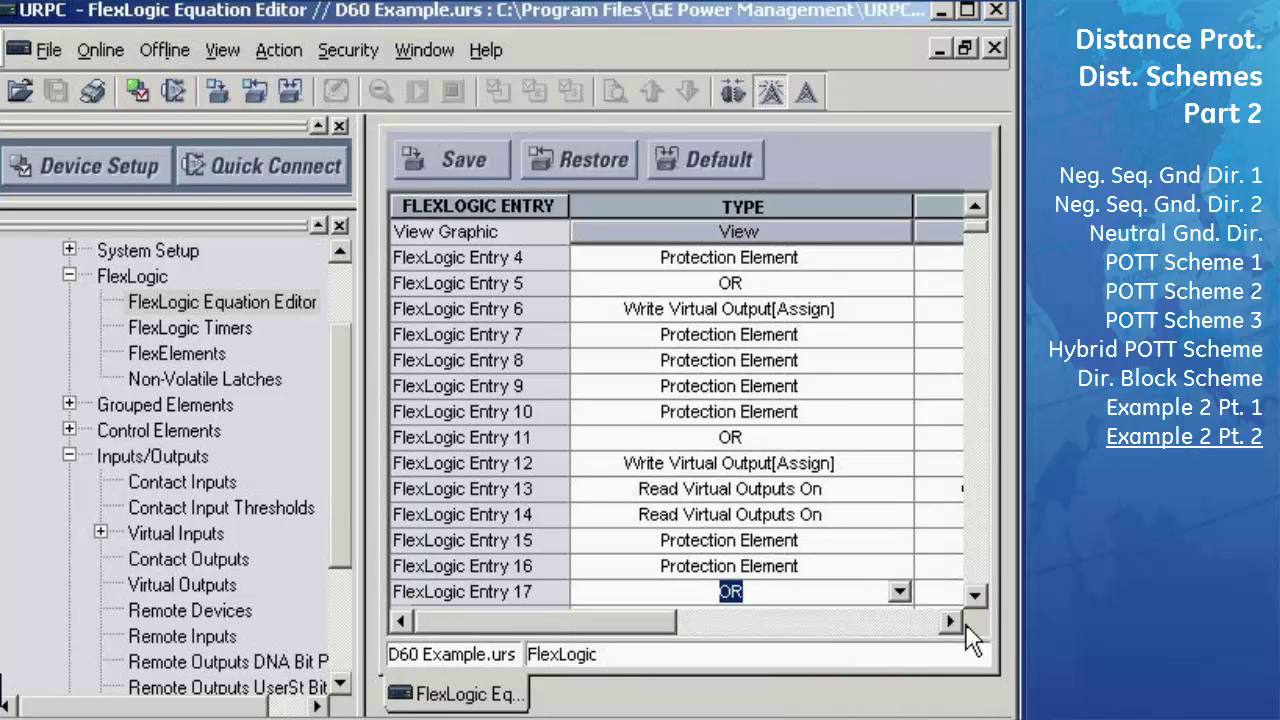
left_click(954, 623)
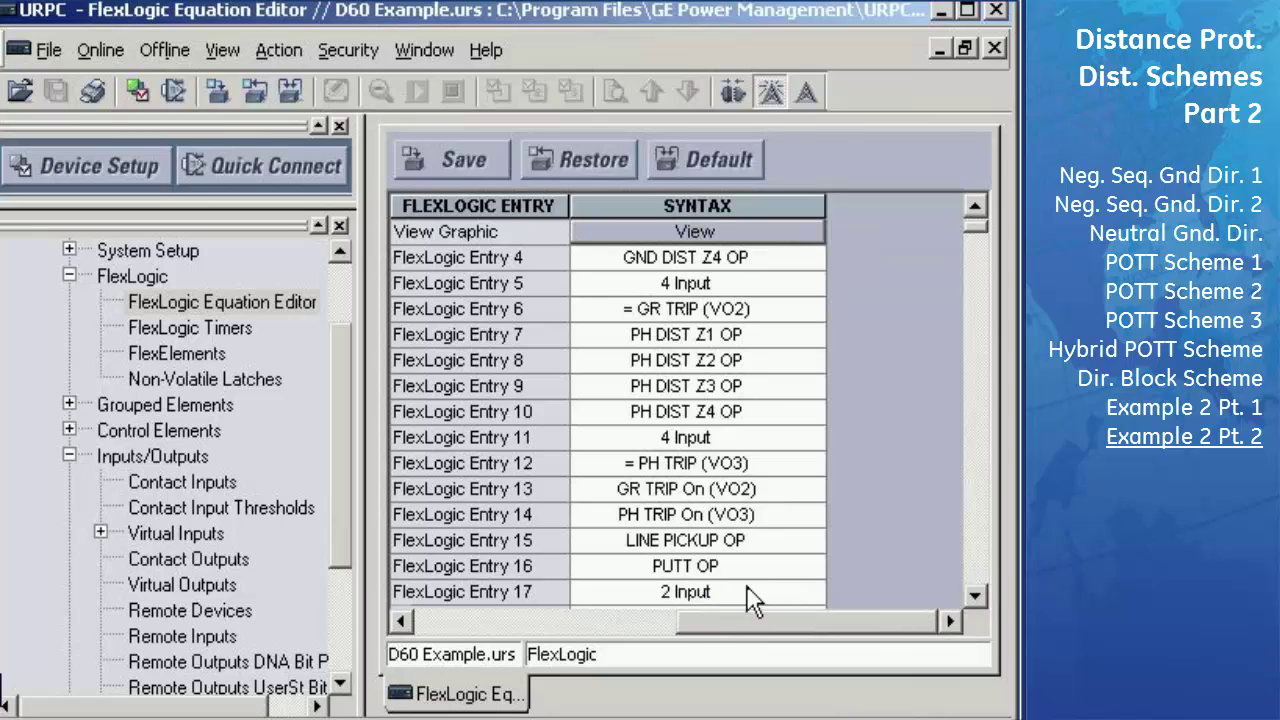
left_click(818, 591)
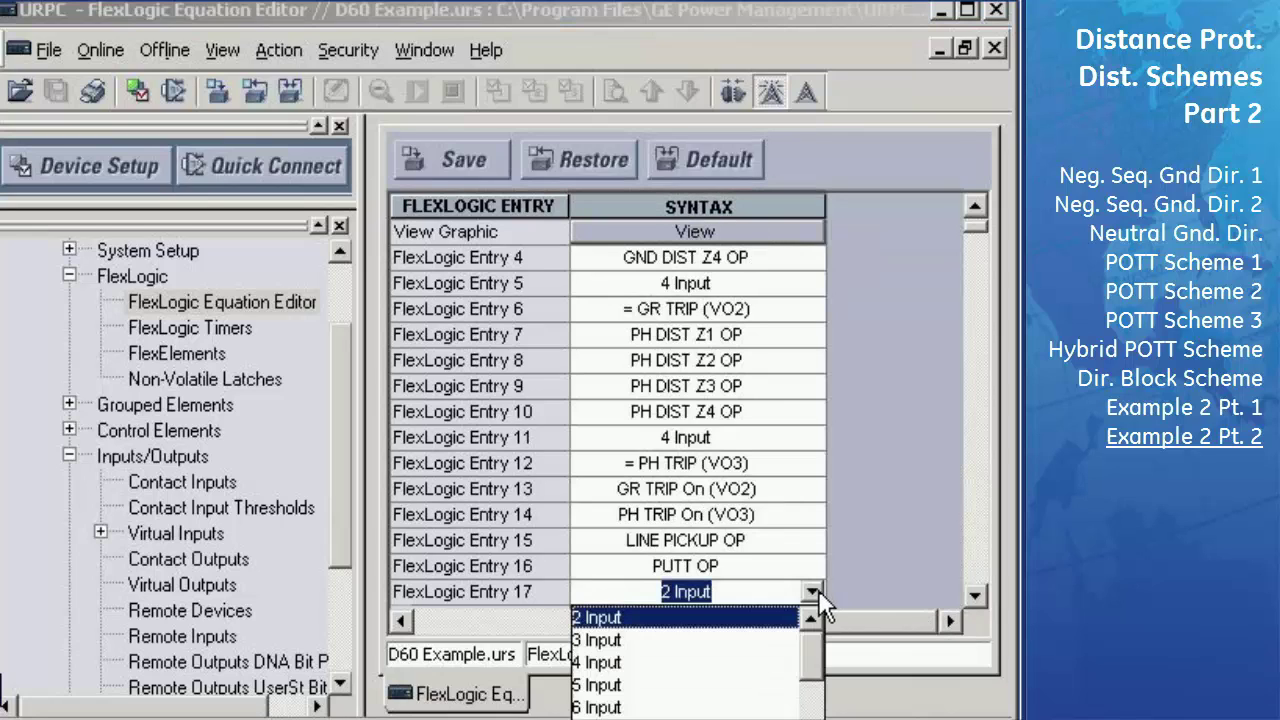
left_click(600, 663)
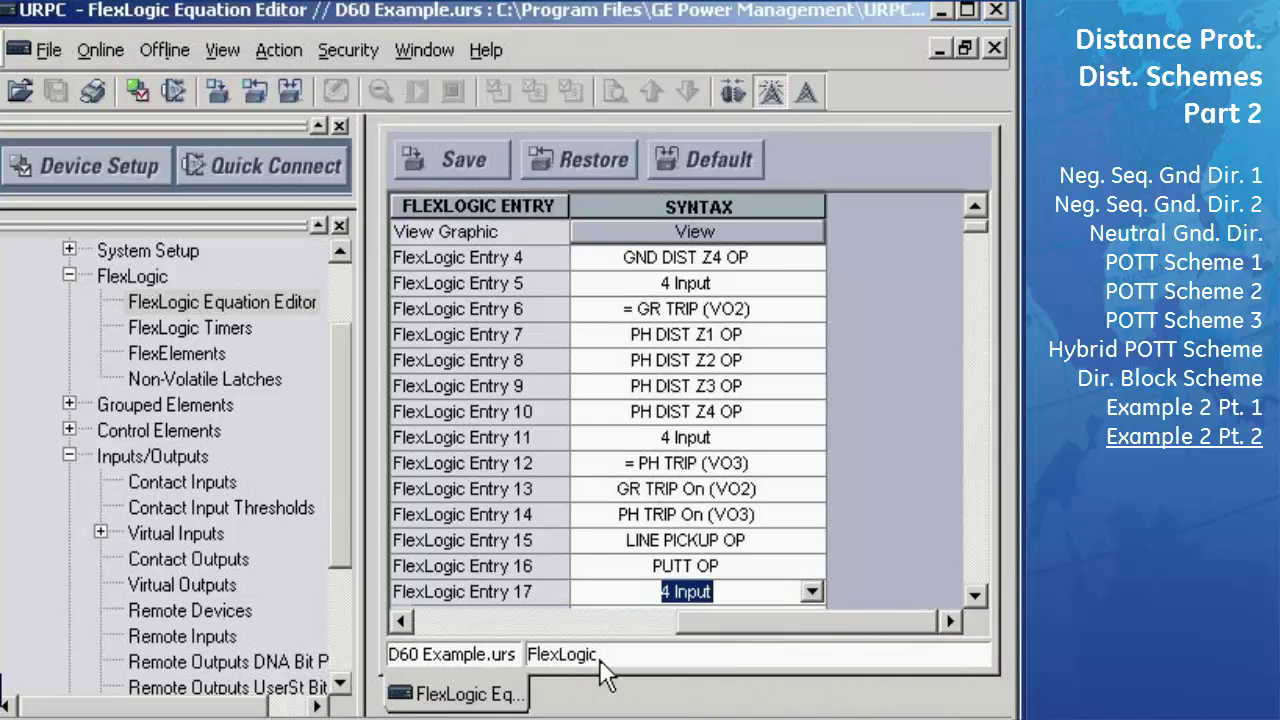
Step: Define FlexLogic Entry 18 as Write Virtual Output[Assign] with the syntax = TRIP (VO1)
left_click(403, 625)
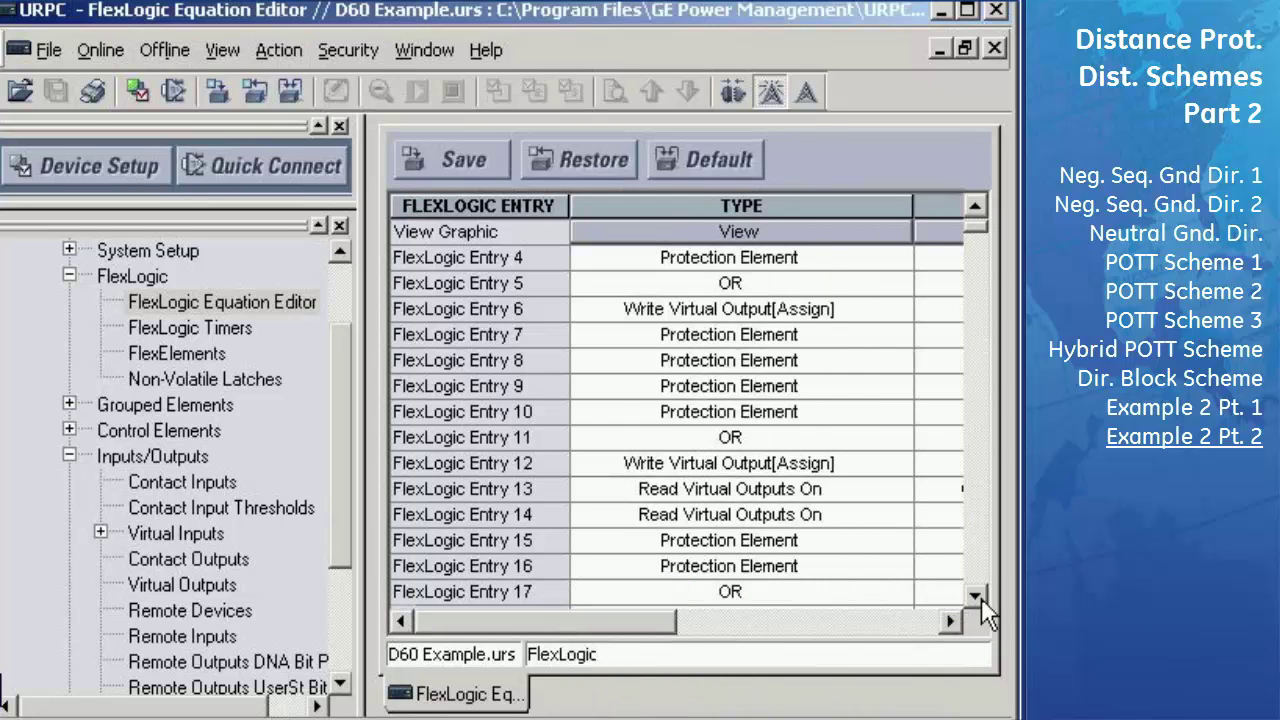
left_click(975, 596)
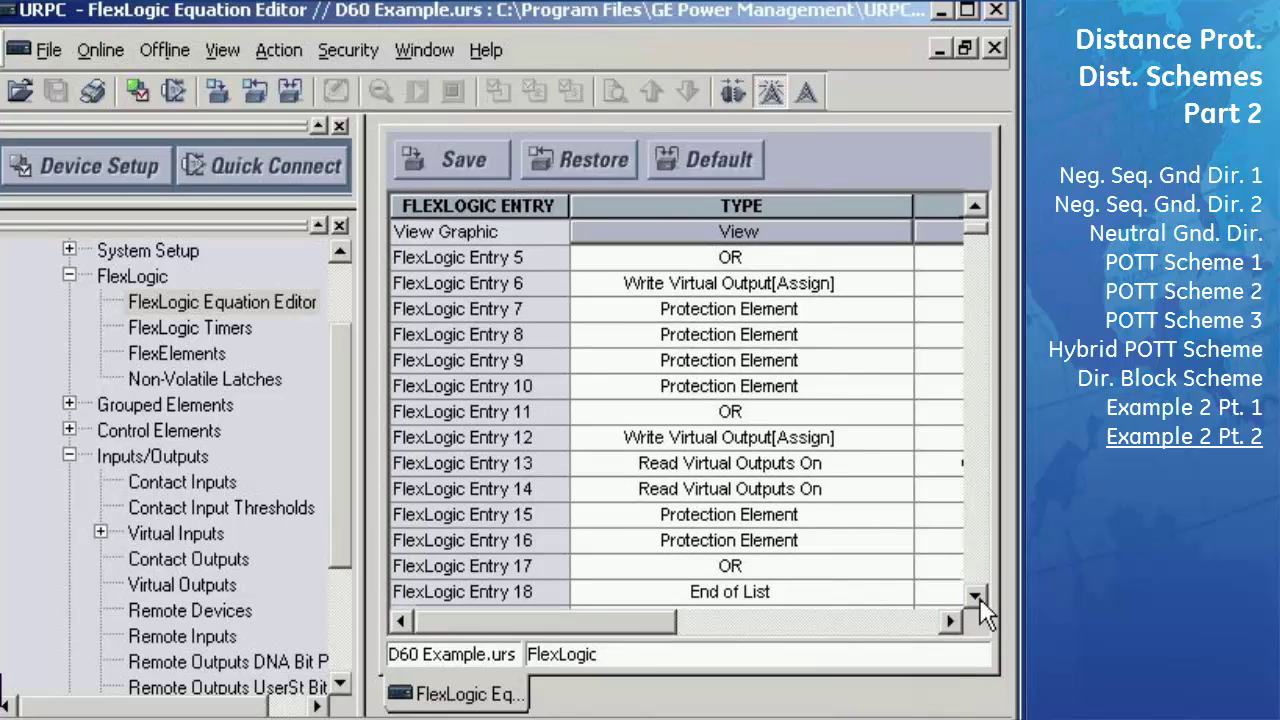
left_click(898, 592)
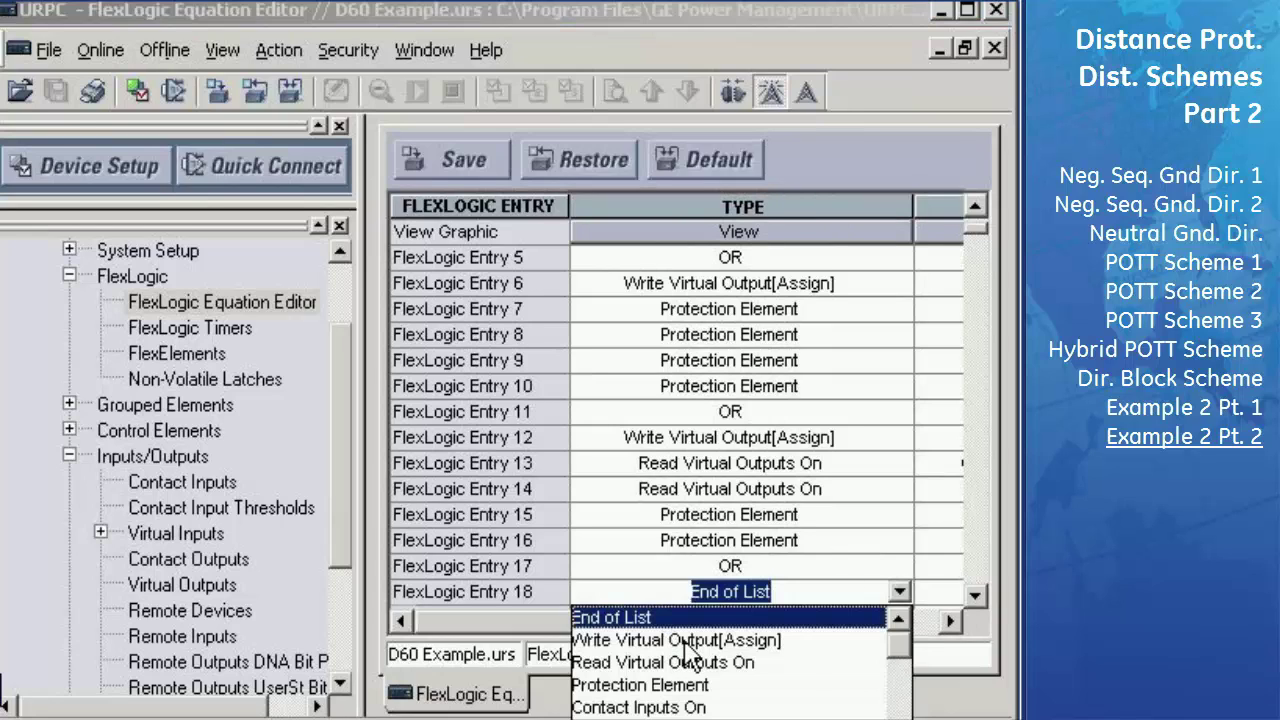
left_click(690, 640)
left_click(950, 621)
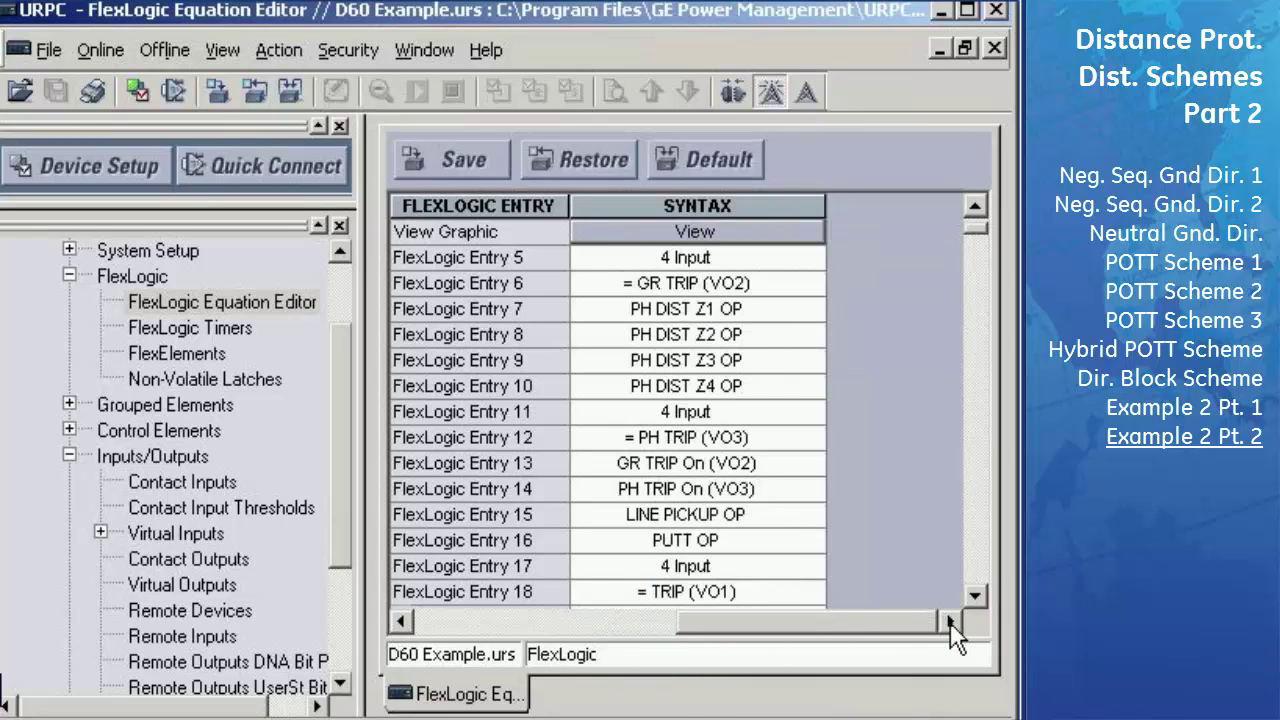
left_click(818, 591)
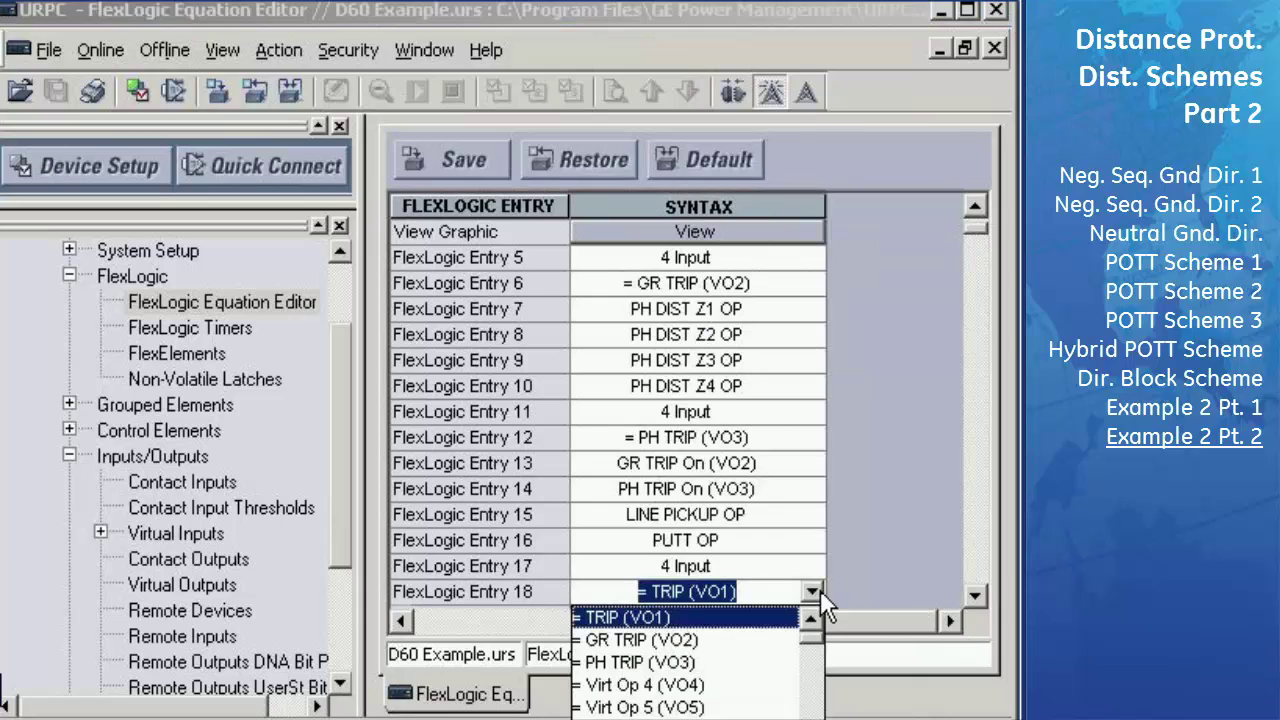
left_click(697, 618)
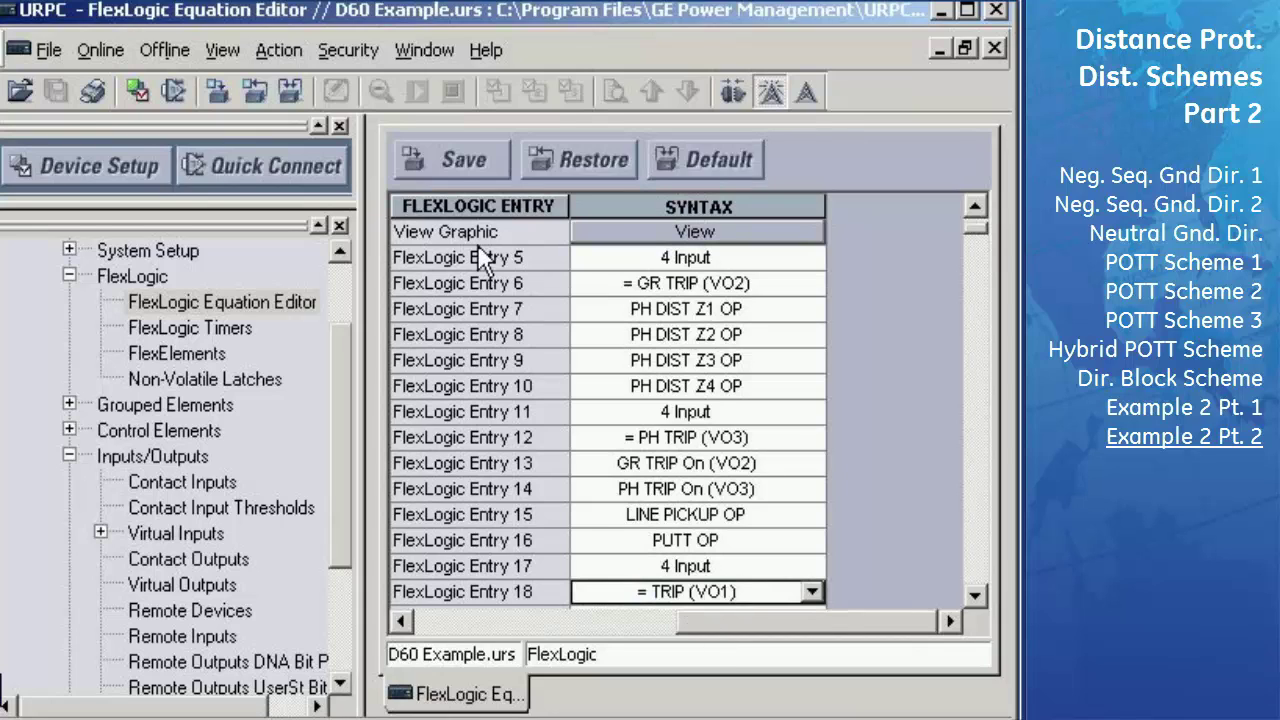
Step: Save the FlexLogic equation settings and close the FlexLogic Equation Editor
left_click(446, 155)
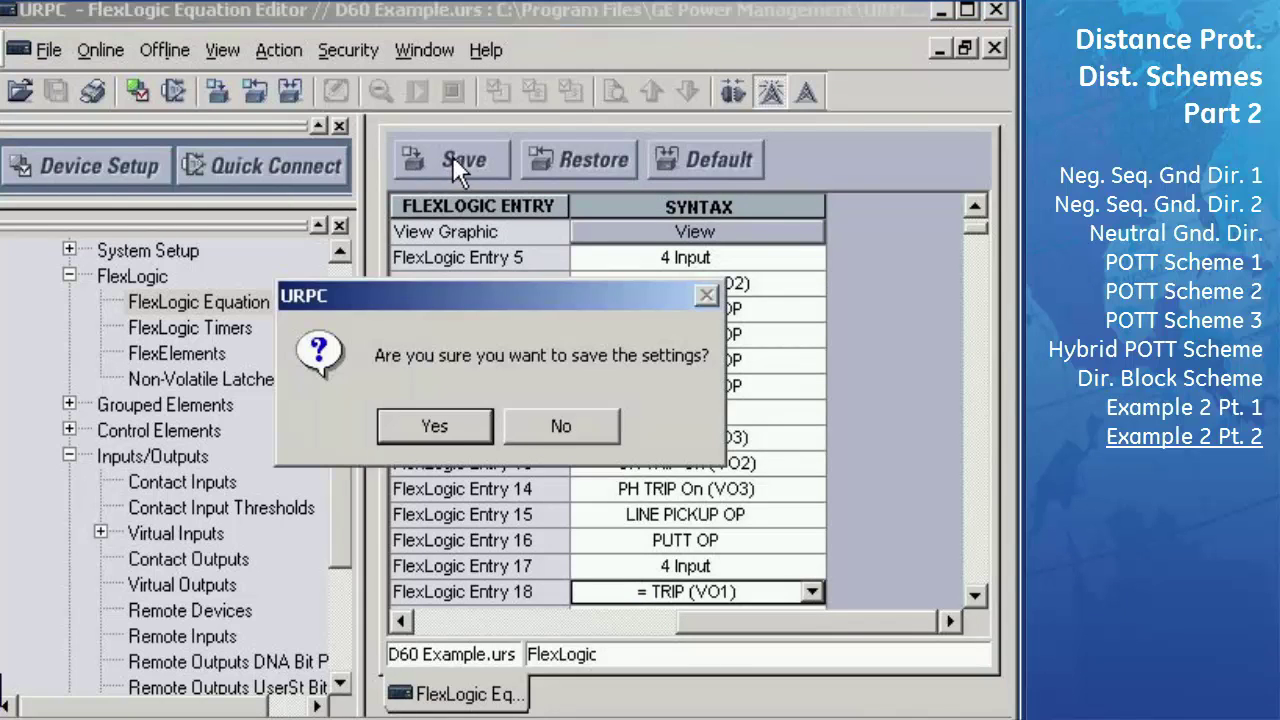
left_click(438, 422)
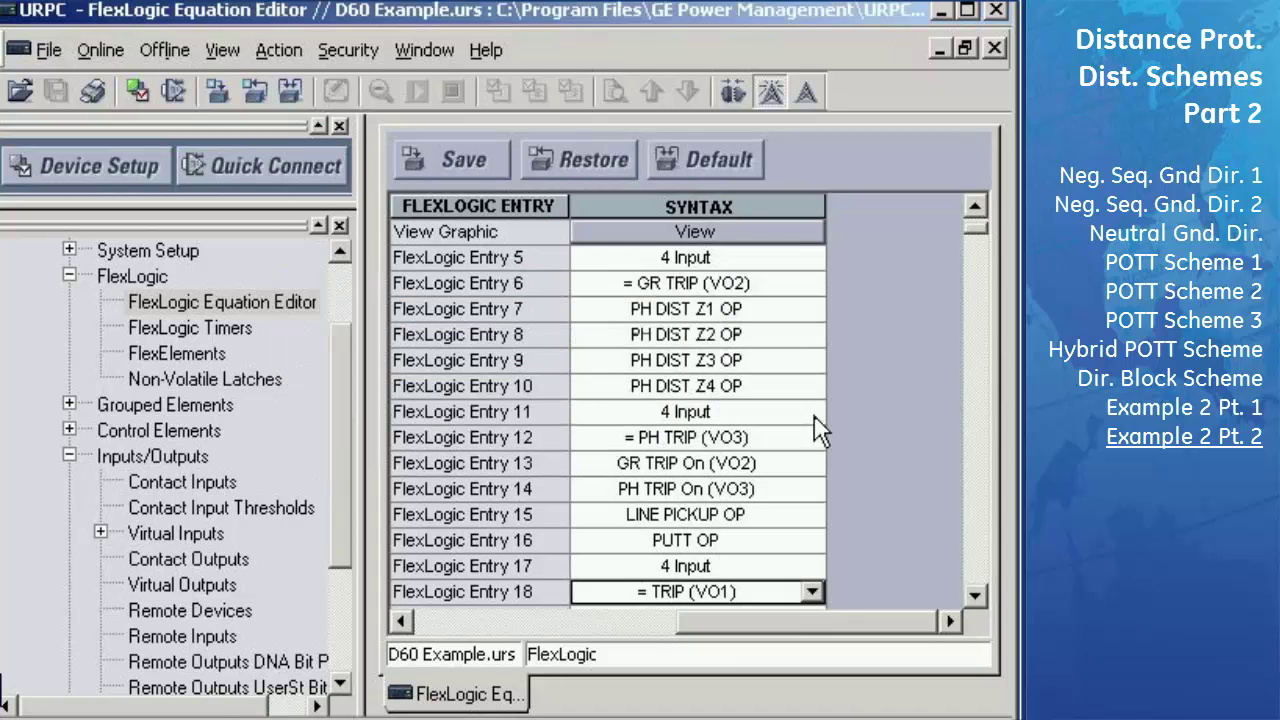
left_click(995, 48)
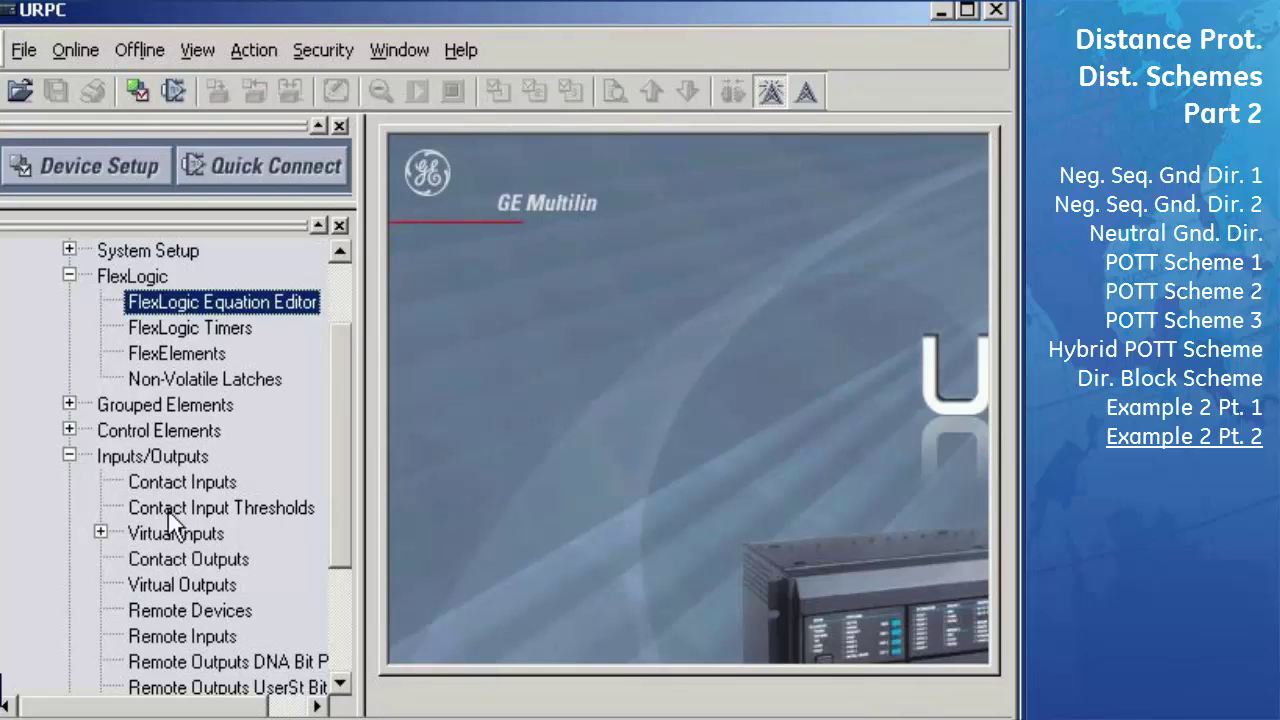
Step: Open the Contact Outputs settings and set the Operate parameter of output H1 (Trip CBCoil1) to TRIP On (VO1)
double_click(185, 566)
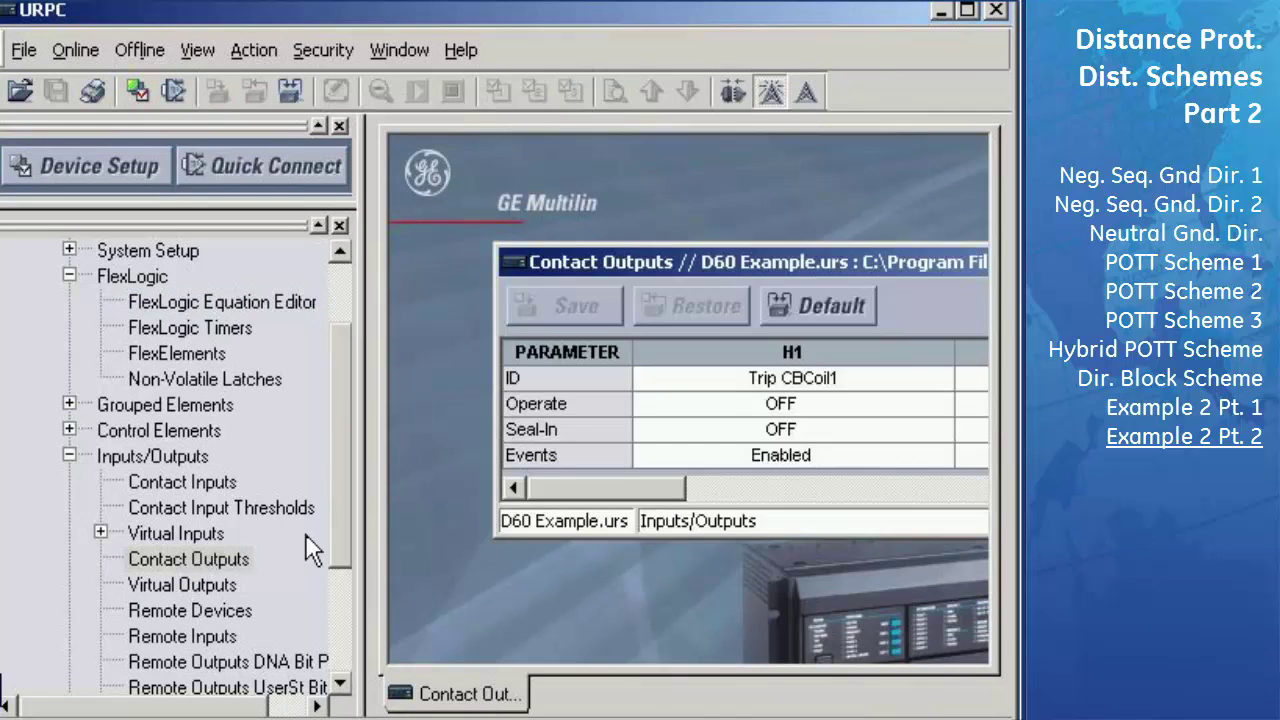
double_click(804, 257)
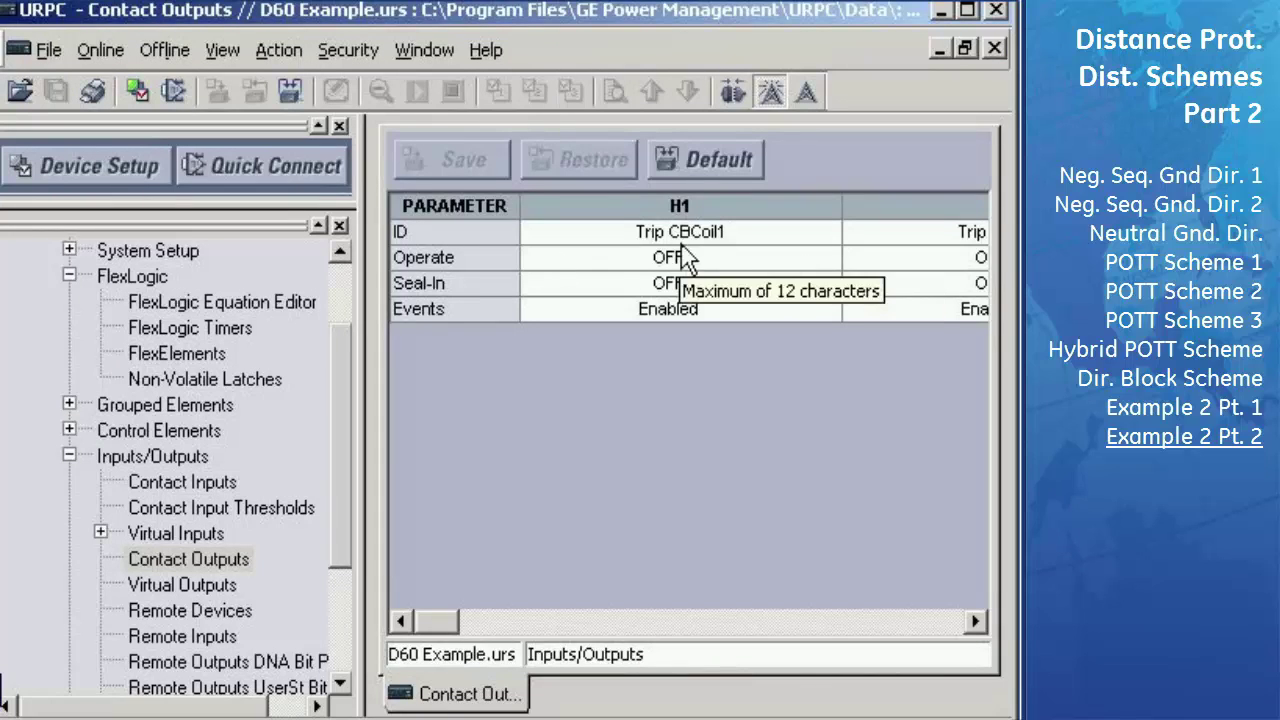
left_click(828, 260)
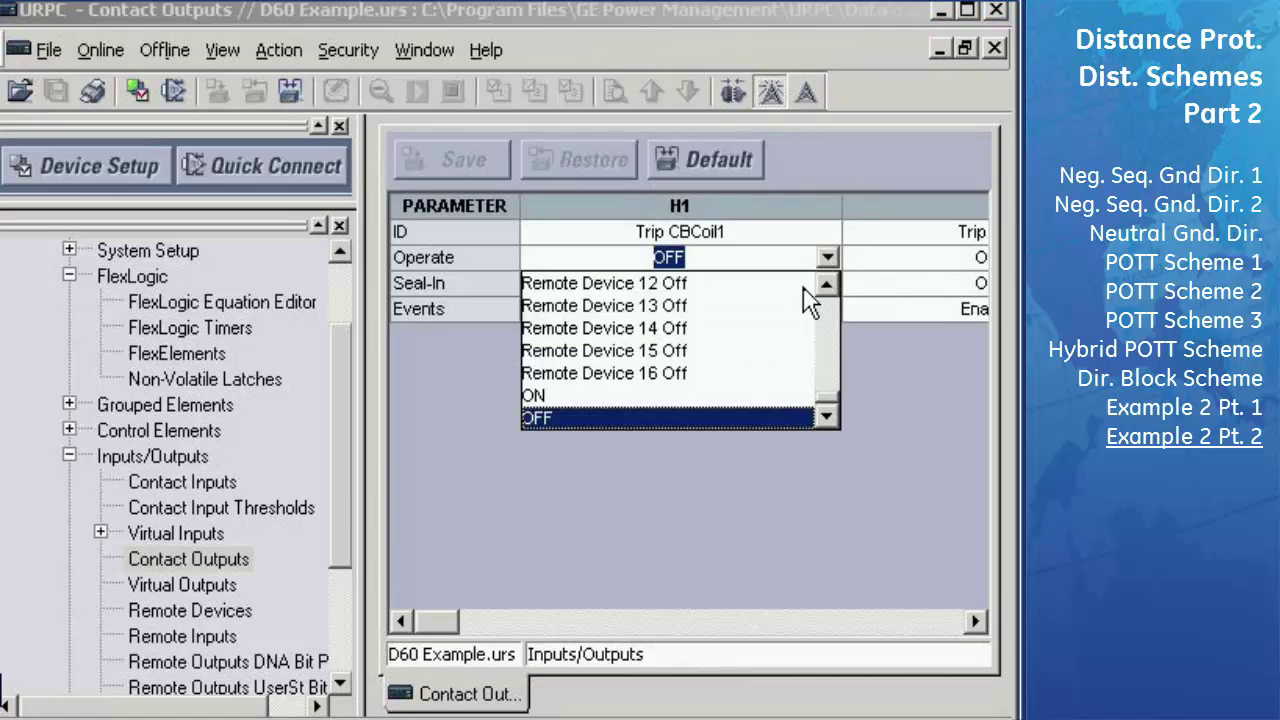
key("t")
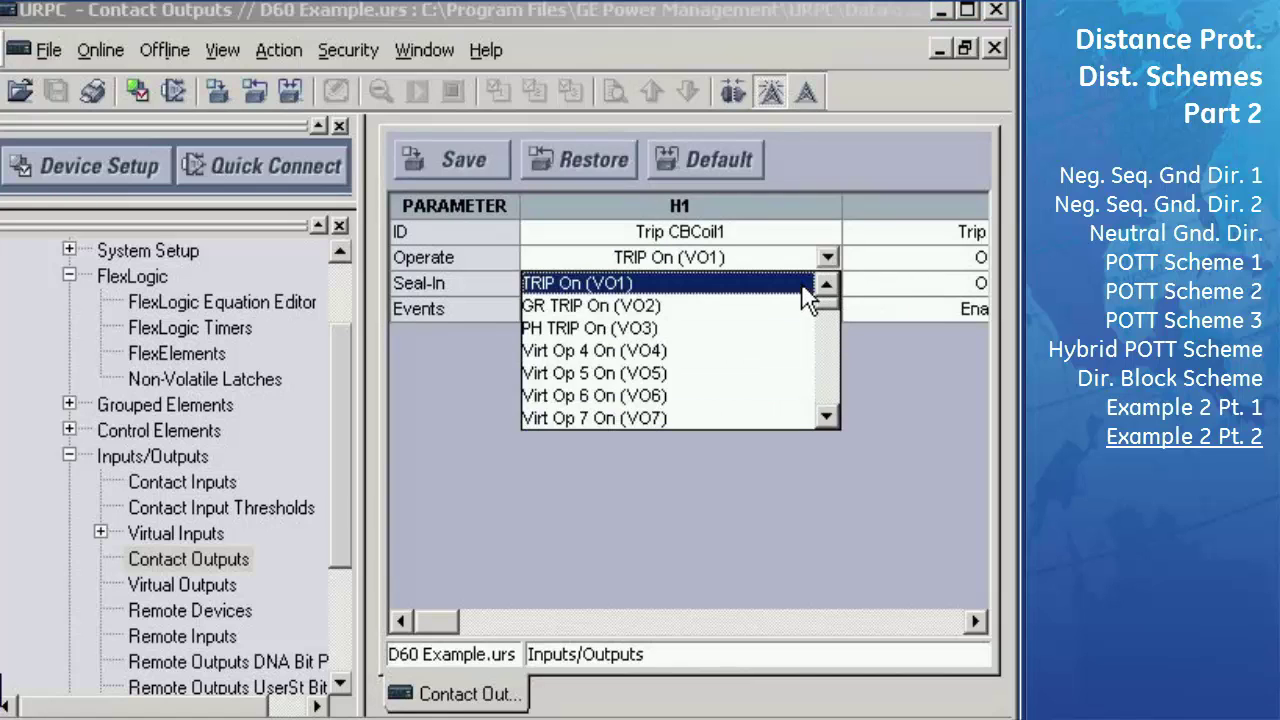
left_click(630, 284)
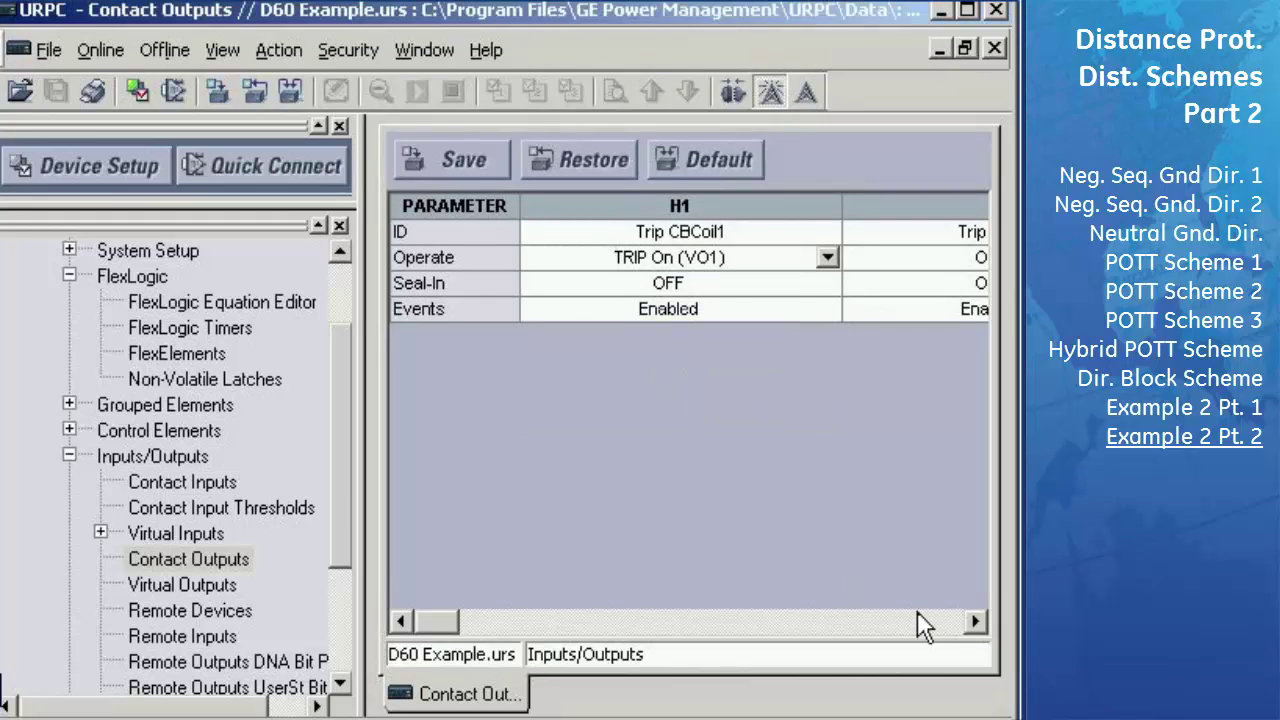
Step: Set the Operate parameter of contact output H2 (Trip CBCoil2) to TRIP On (VO1)
left_click(974, 621)
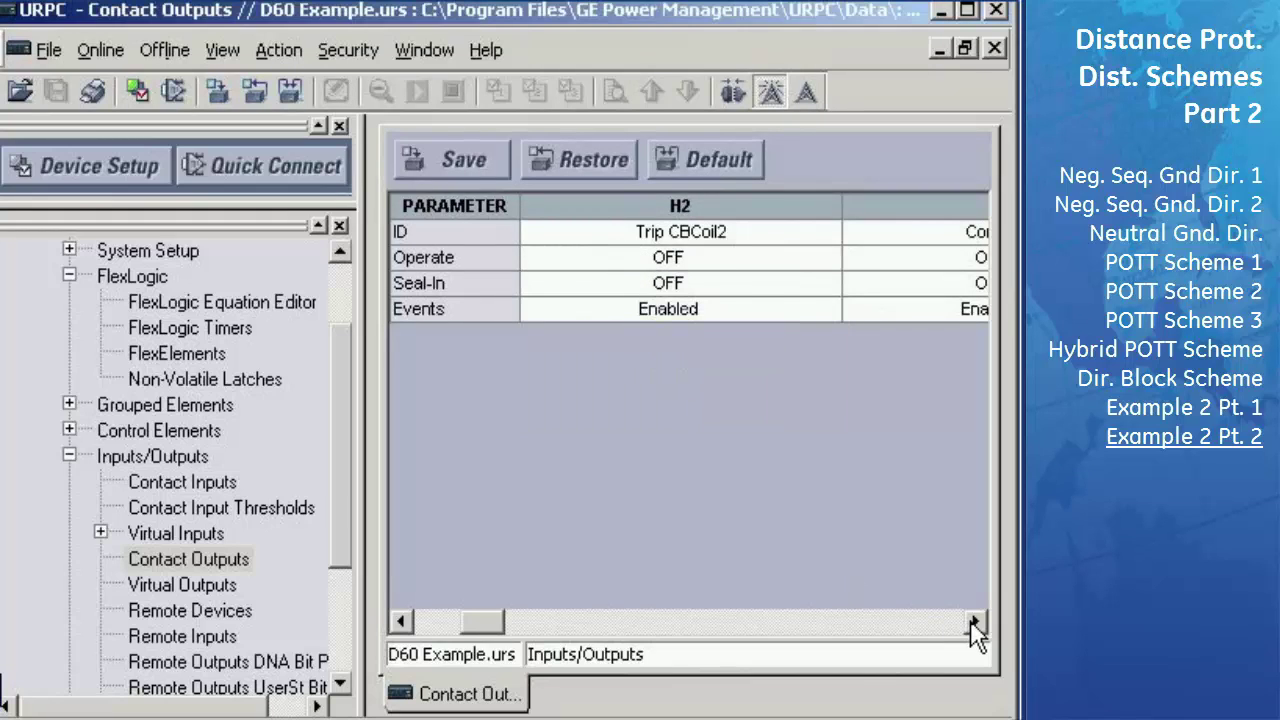
left_click(828, 257)
key("Home")
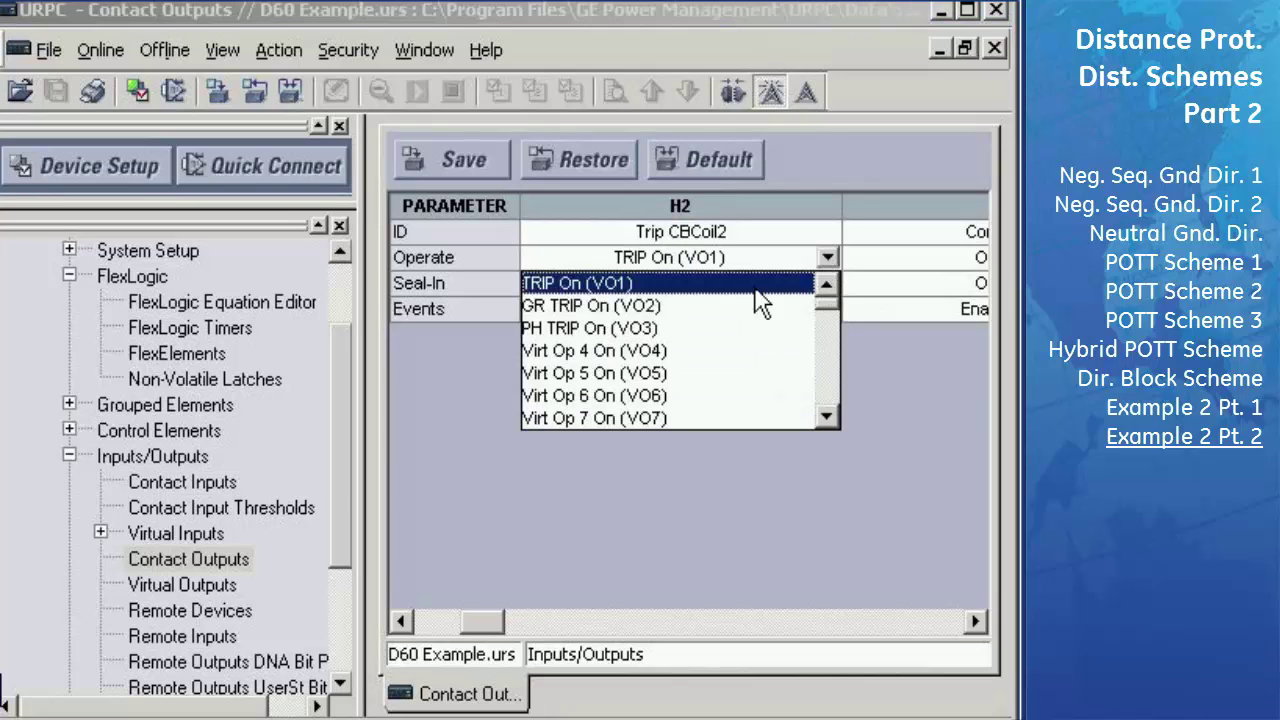
left_click(637, 287)
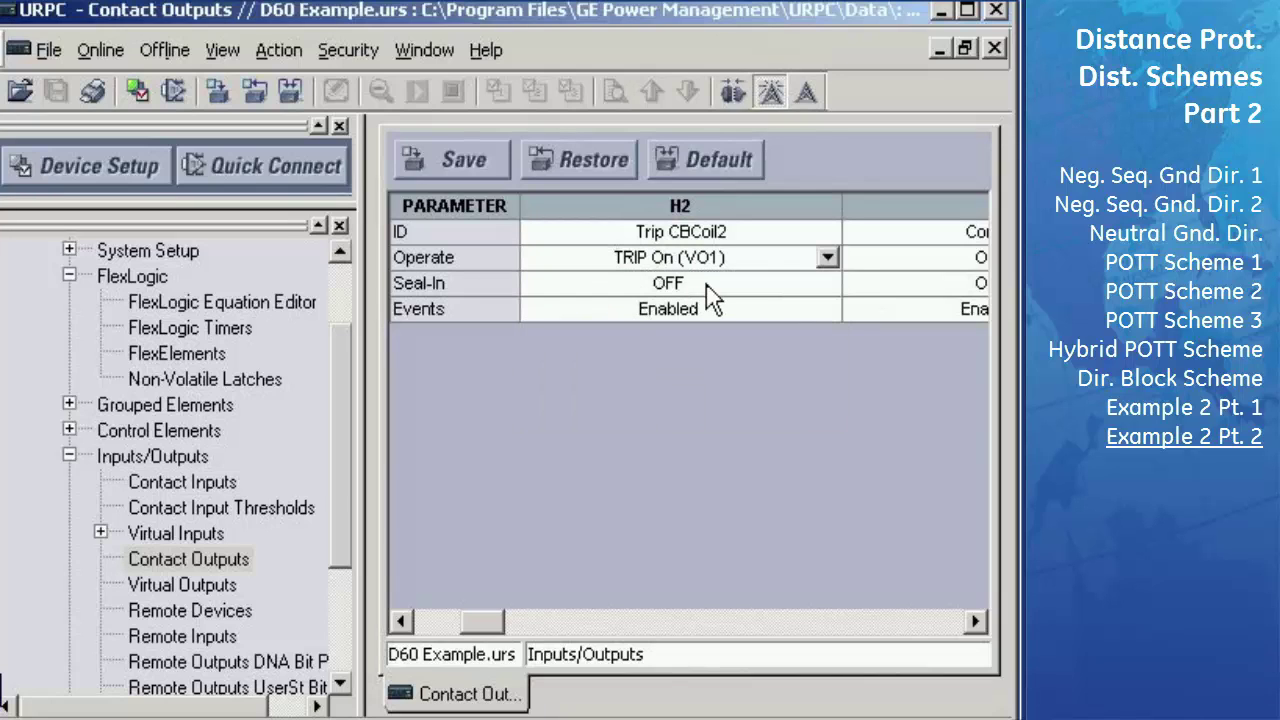
Step: Review the H1 and H2 contact outputs and save the Contact Outputs settings
left_click(402, 621)
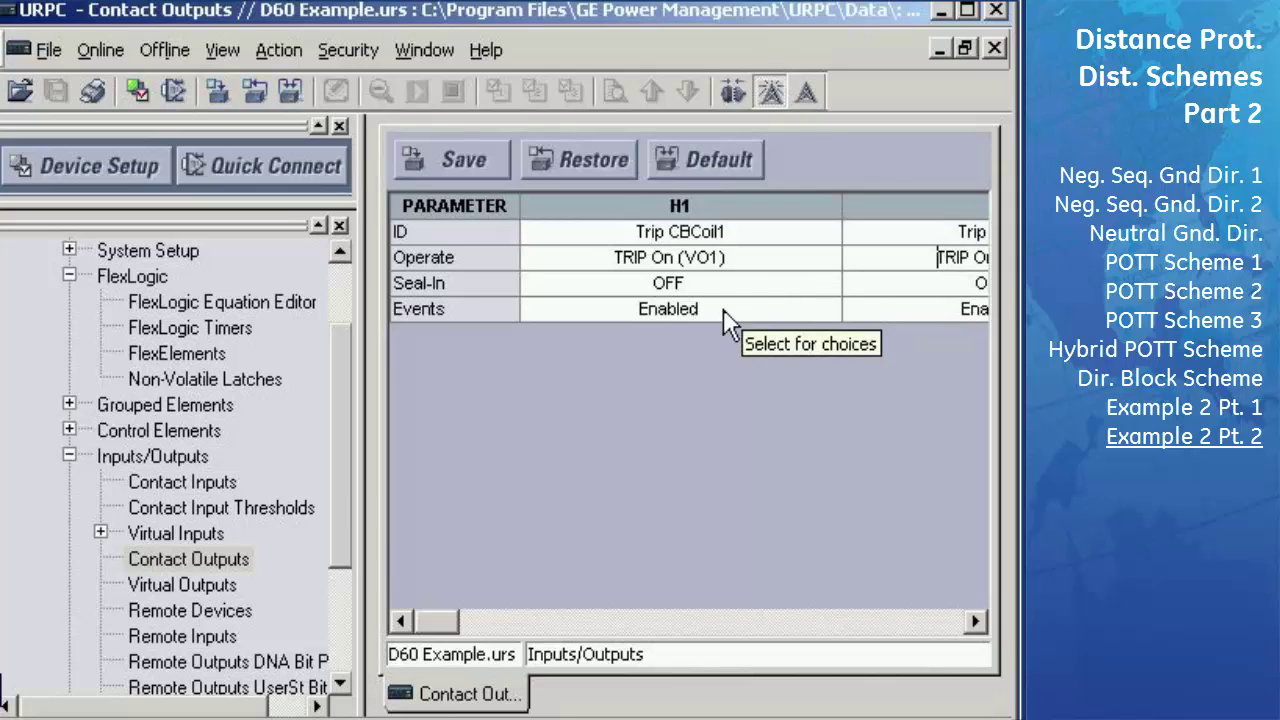
left_click(975, 621)
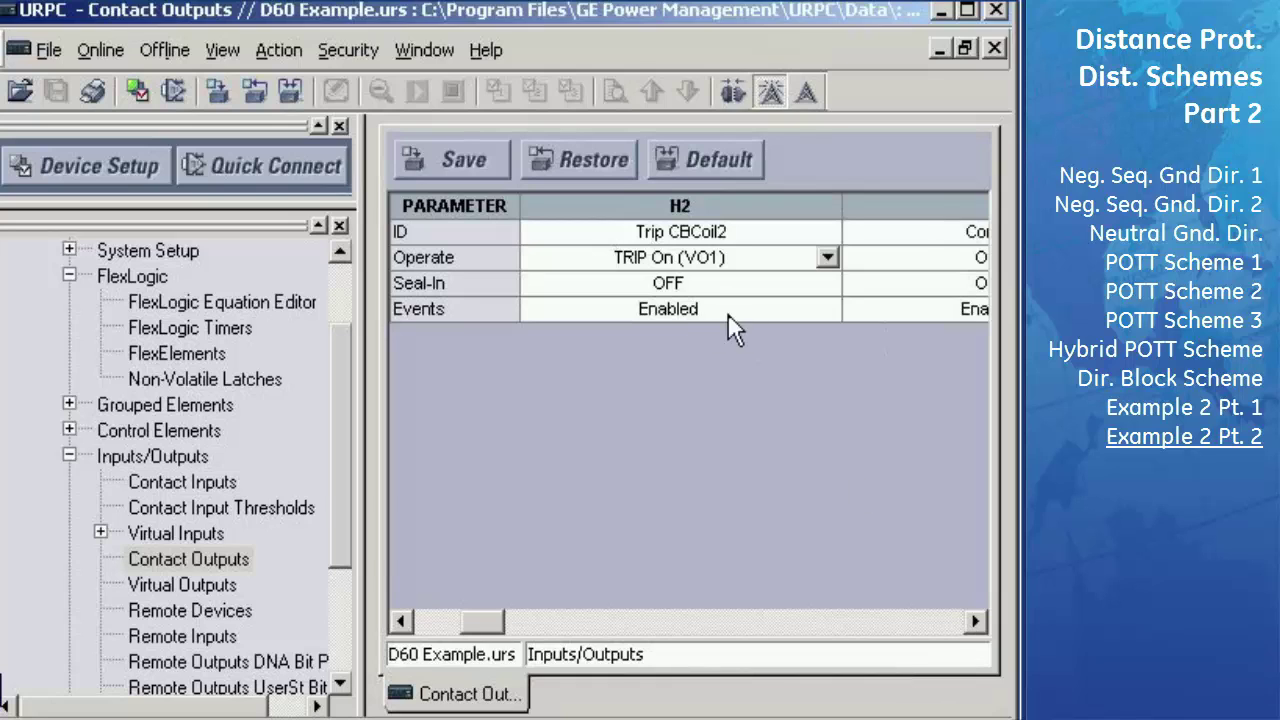
left_click(447, 162)
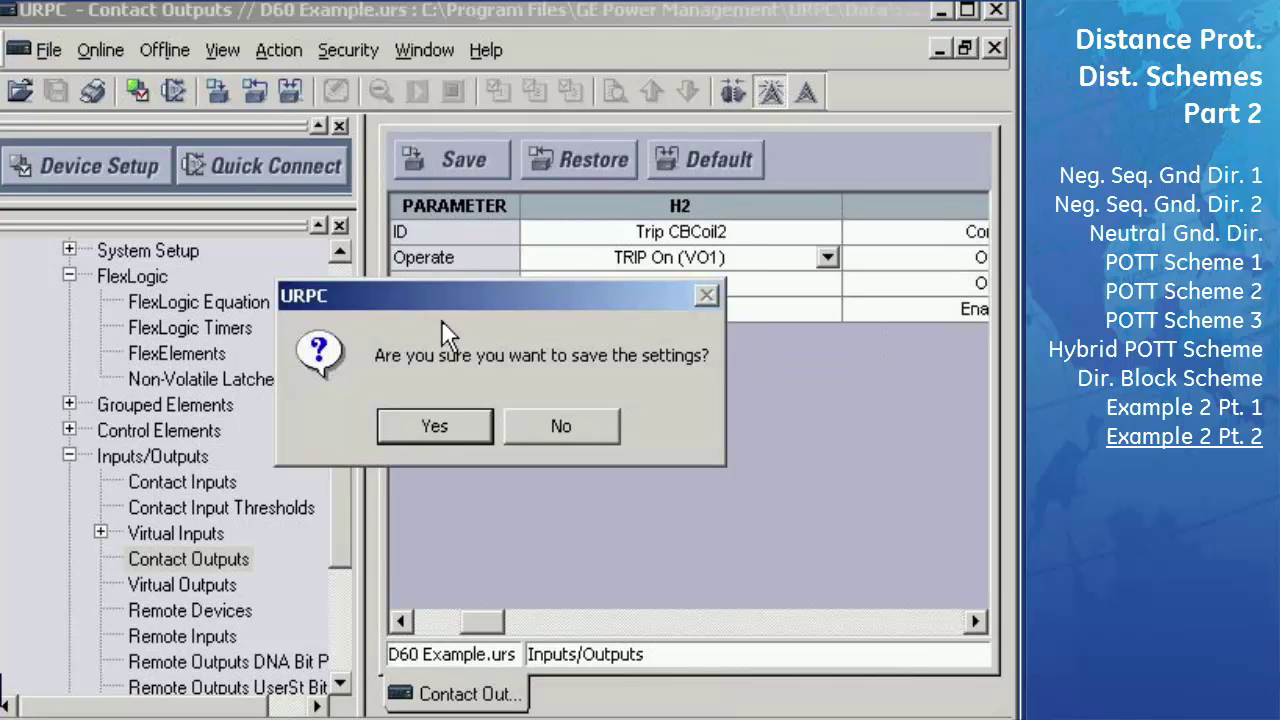
left_click(443, 424)
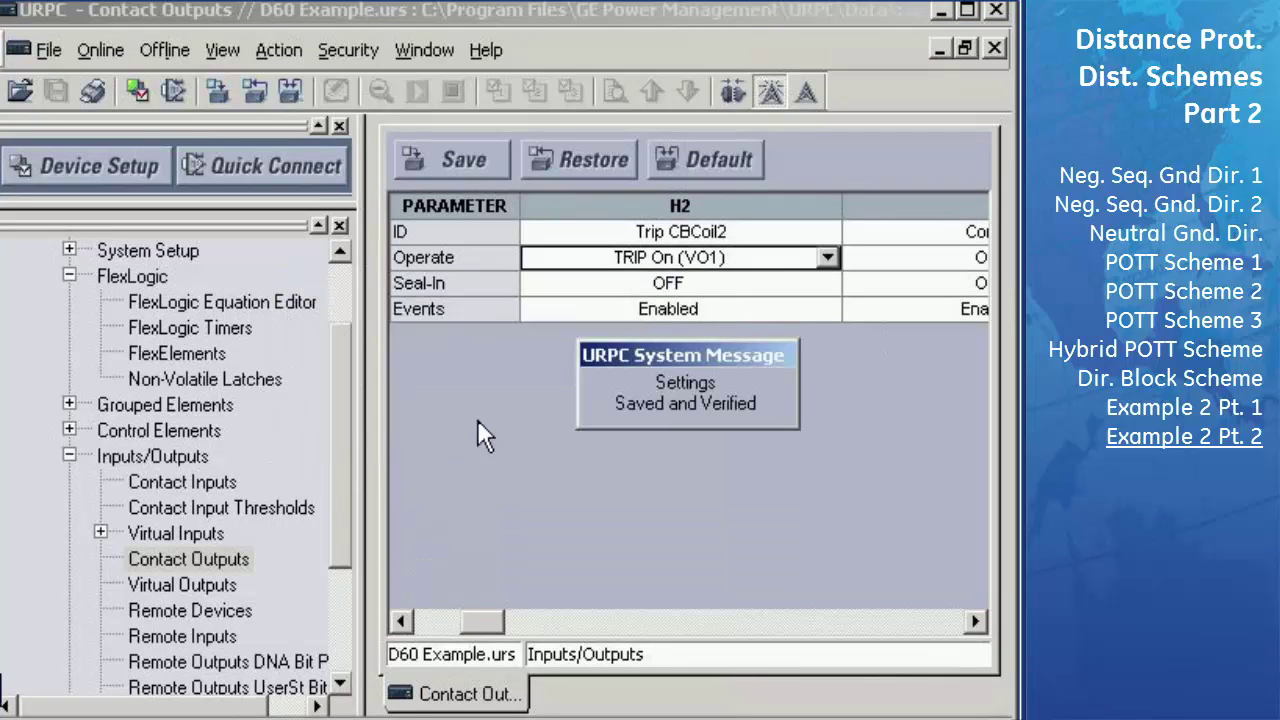